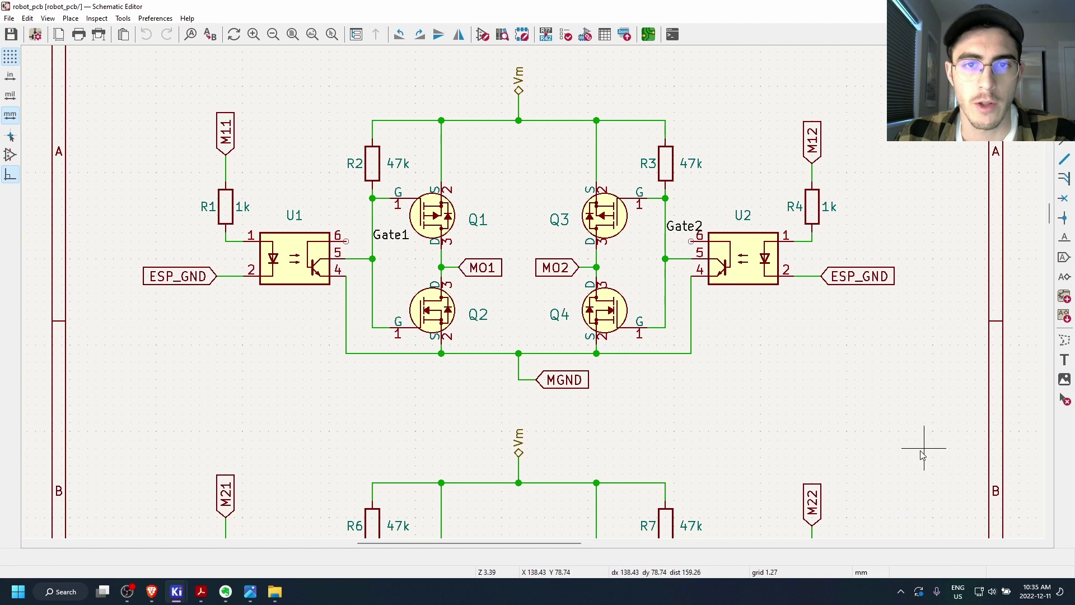
# Pan around the H-bridge schematic, then switch to the AO3401A datasheet in Acrobat
pyautogui.scroll(1, 917, 383)
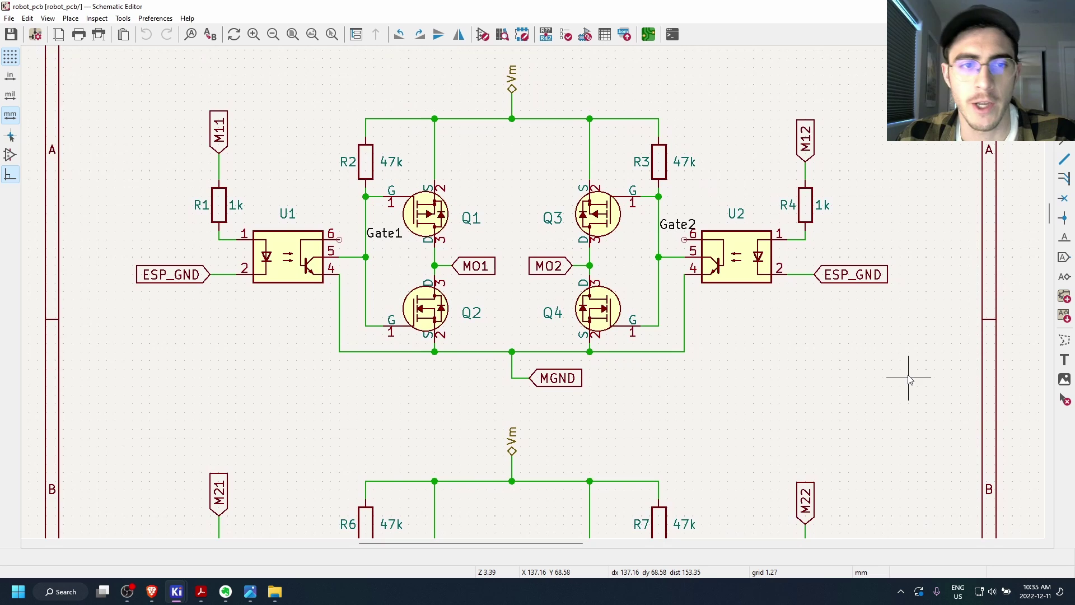
pyautogui.moveTo(919, 384); pyautogui.dragTo(914, 373, button='middle')
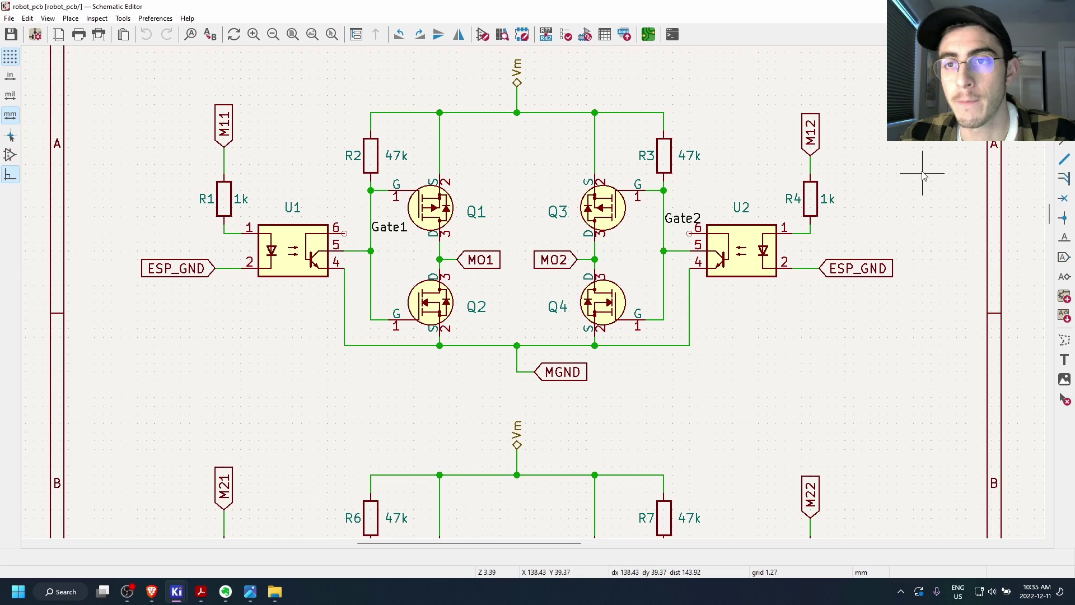
pyautogui.scroll(1, 922, 182)
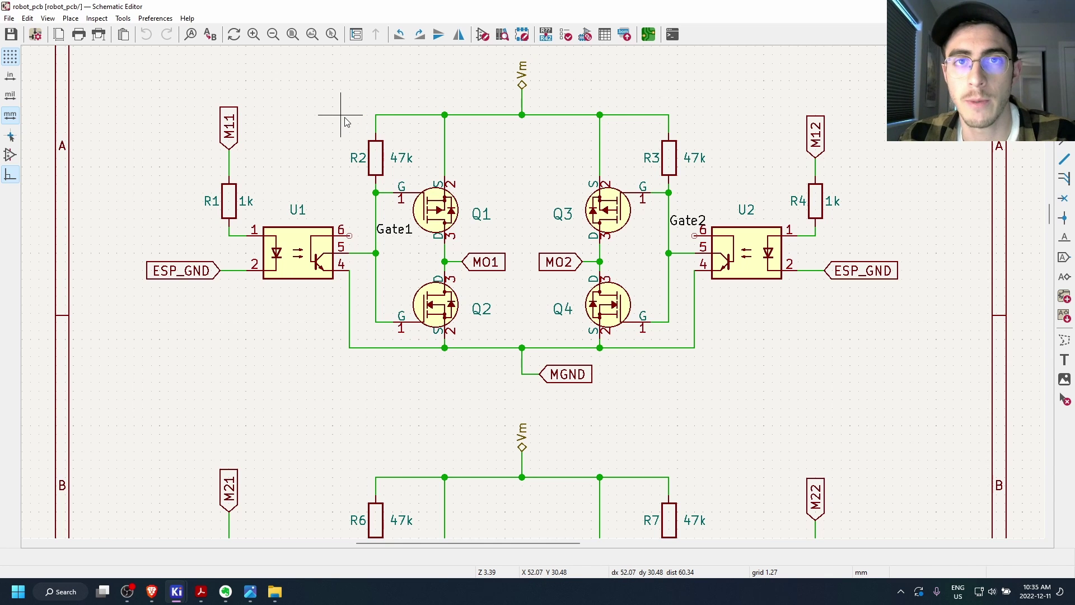
pyautogui.hotkey('alt', 'Tab')
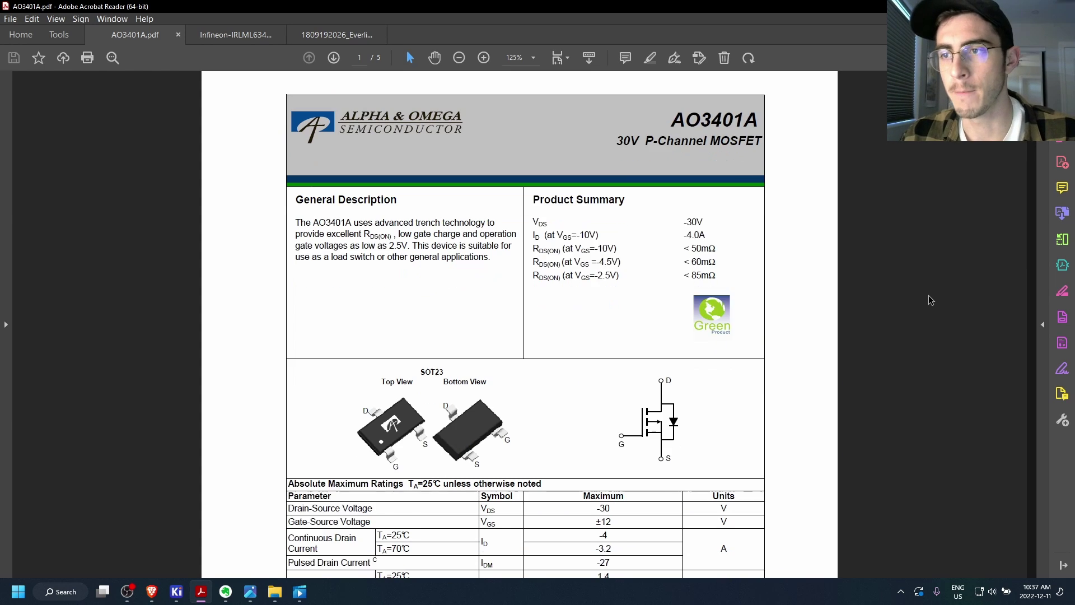
# Review the AO3401A datasheet ratings, highlighting its -4.0 A drain current
pyautogui.scroll(1, 928, 296)
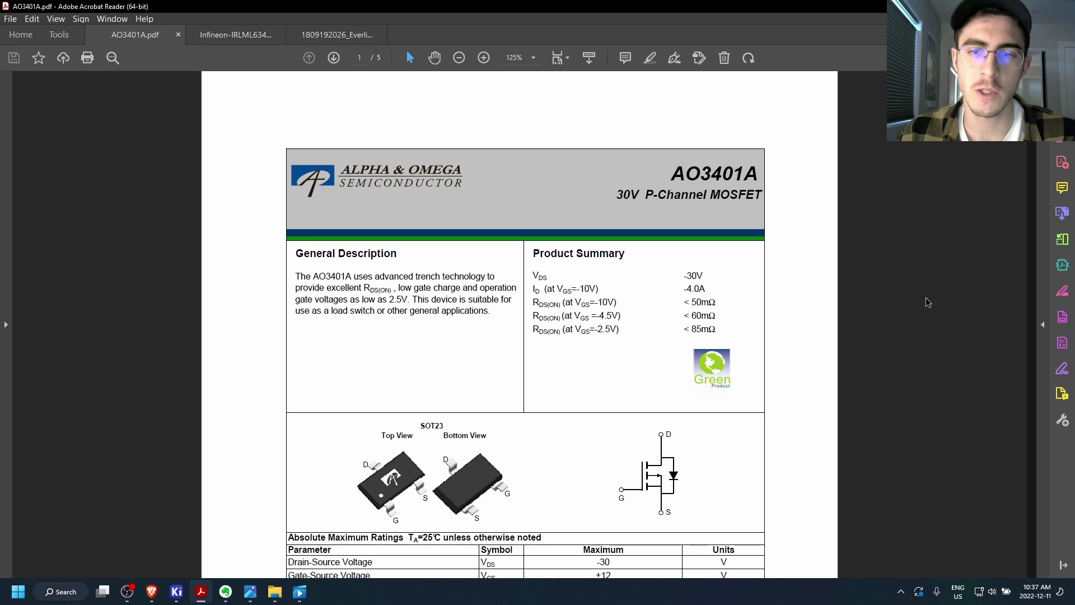
pyautogui.scroll(-1, 926, 298)
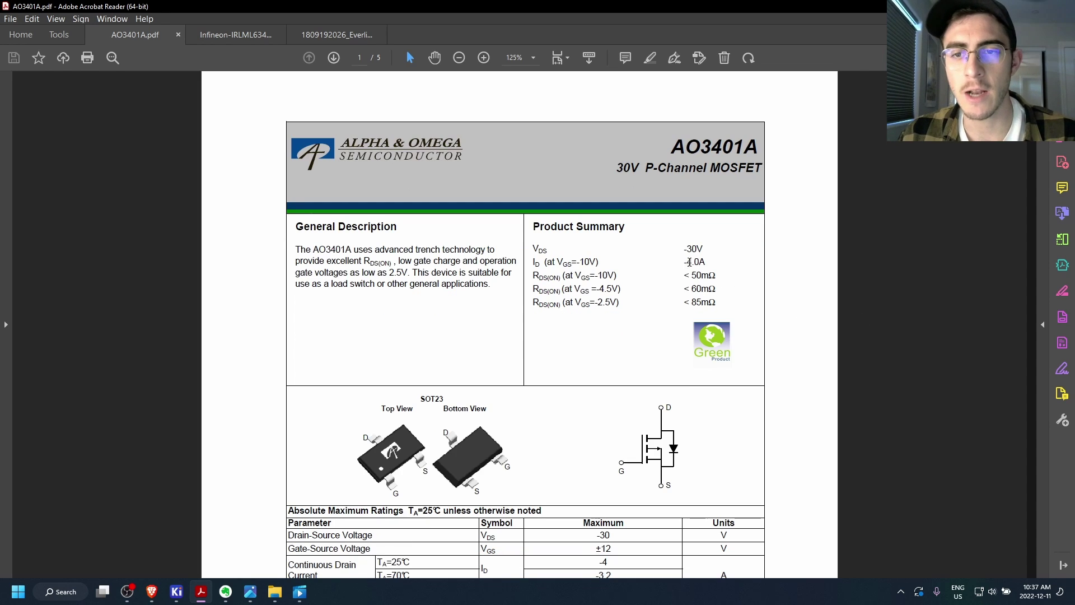
pyautogui.moveTo(685, 261); pyautogui.dragTo(710, 258)
pyautogui.click(943, 321)
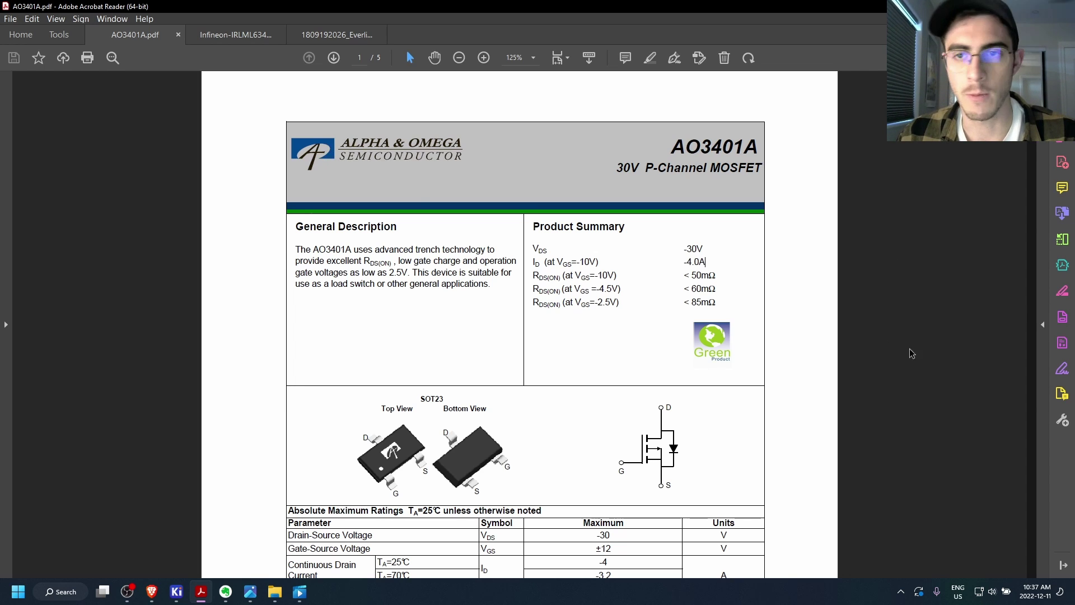
pyautogui.scroll(-3, 912, 351)
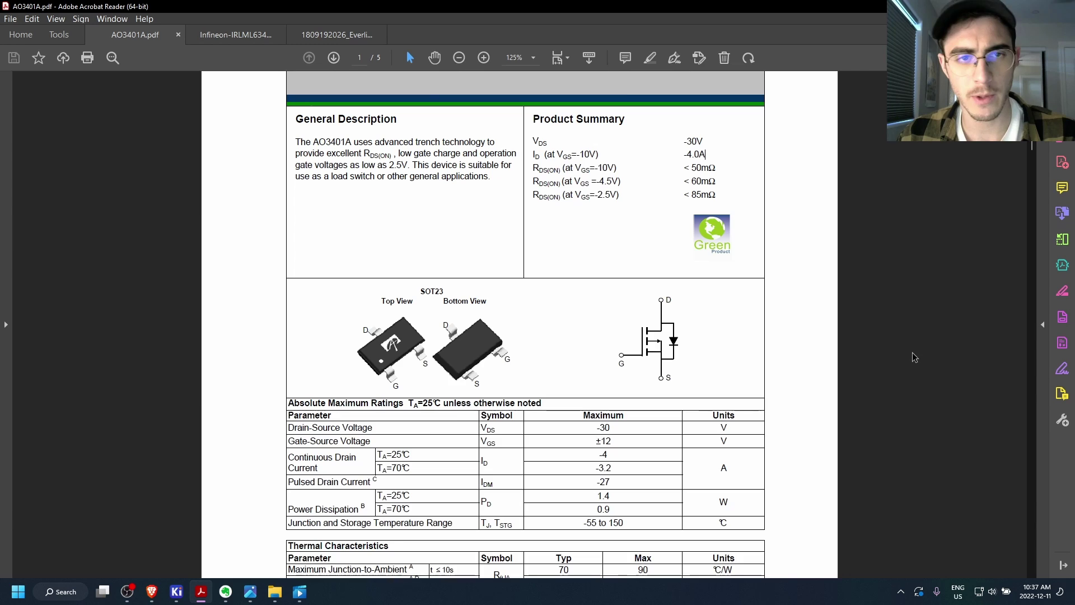
pyautogui.scroll(3, 913, 352)
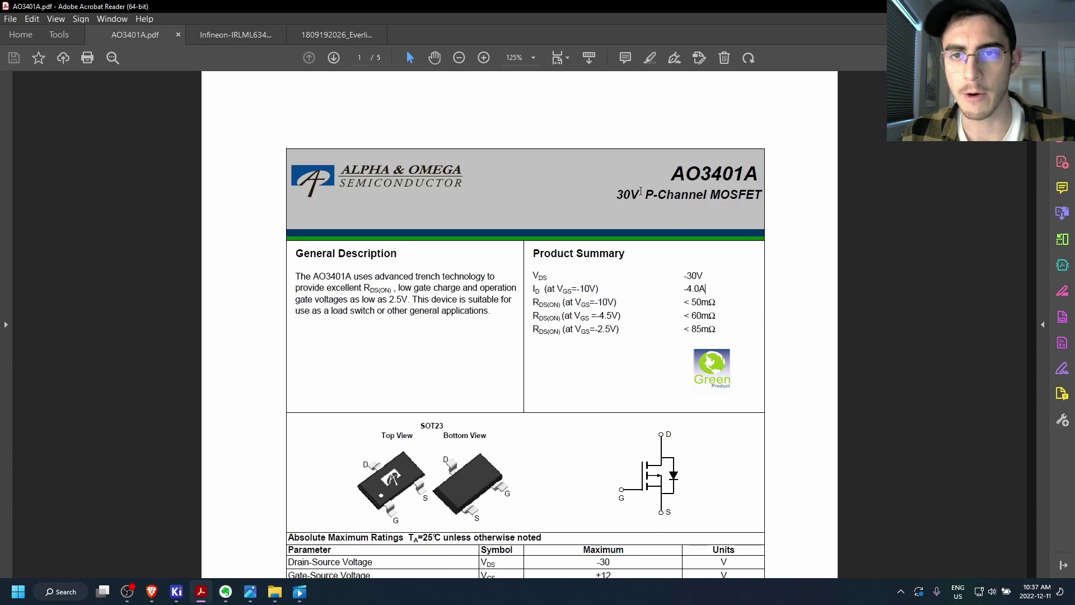
pyautogui.moveTo(639, 195); pyautogui.dragTo(763, 195)
pyautogui.scroll(-5, 802, 337)
pyautogui.scroll(5, 801, 338)
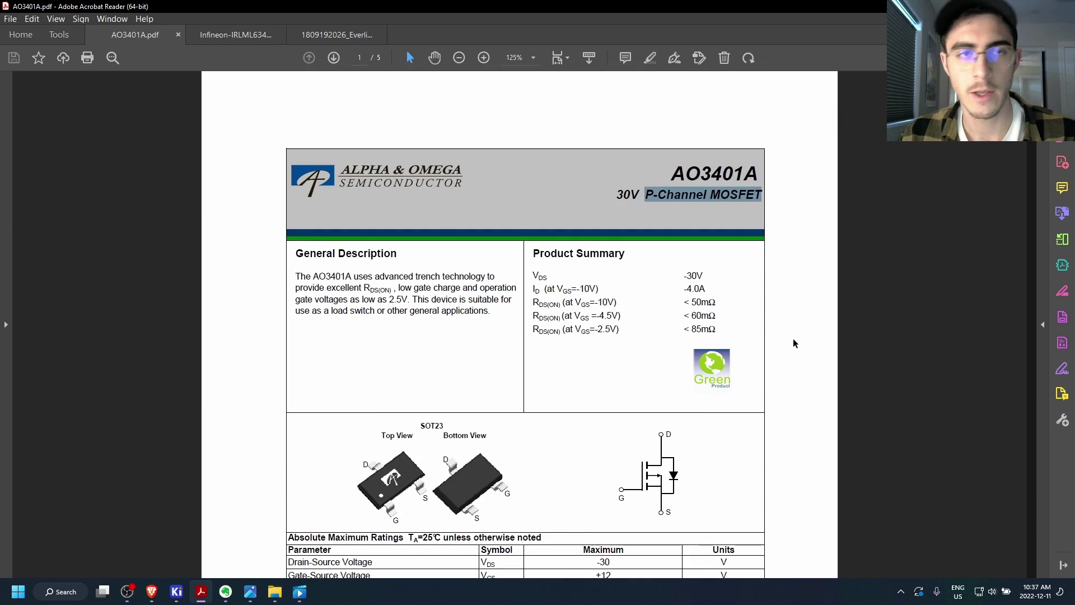
# Check the IRLML6344TRPbF ratings: 5.0 A drain current and 30 V drain-source voltage
pyautogui.hotkey('ctrl', 'Tab')
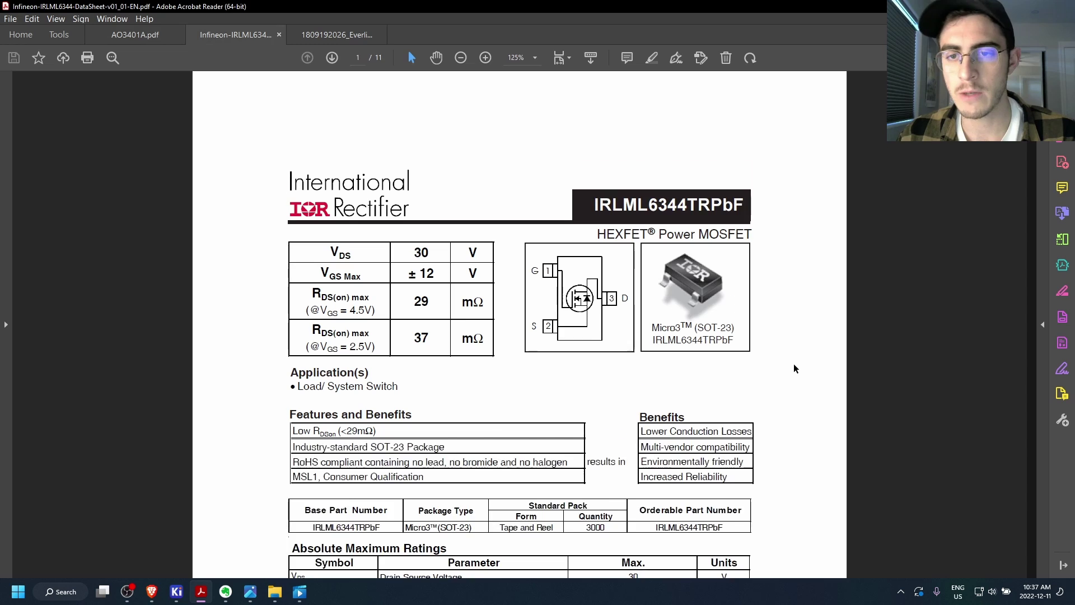
pyautogui.scroll(-1, 796, 371)
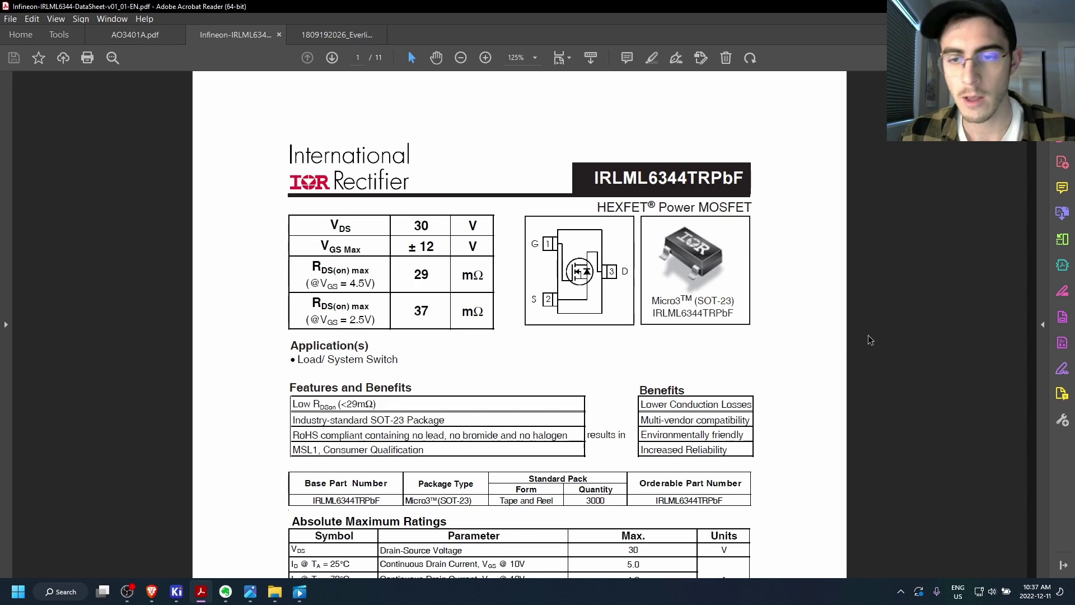
pyautogui.scroll(-7, 652, 388)
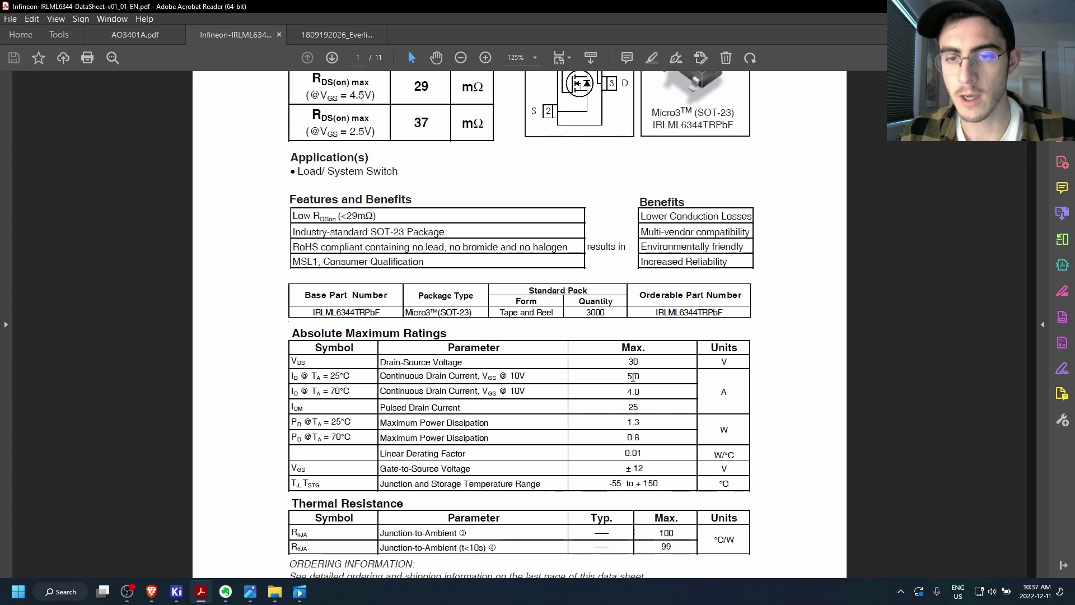
pyautogui.doubleClick(629, 376)
pyautogui.click(629, 377)
pyautogui.doubleClick(629, 377)
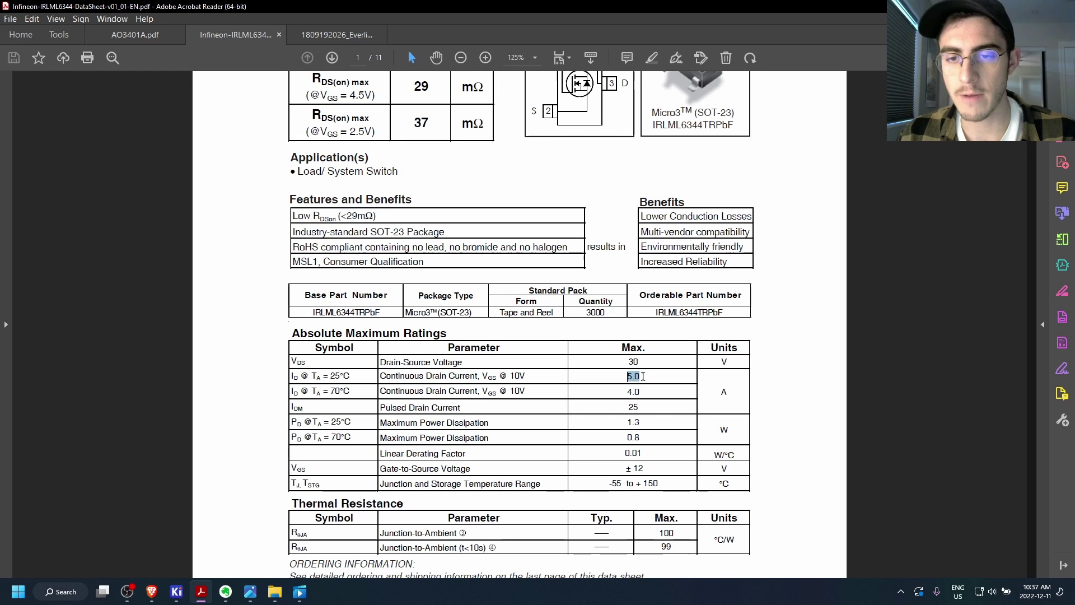
pyautogui.doubleClick(633, 361)
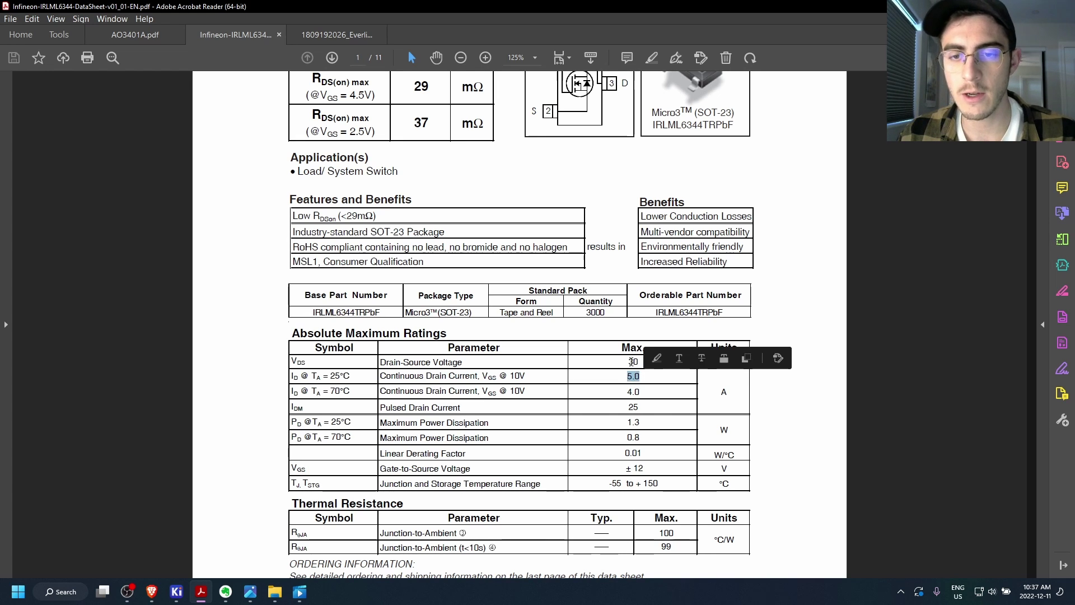
pyautogui.click(862, 314)
pyautogui.scroll(4, 862, 314)
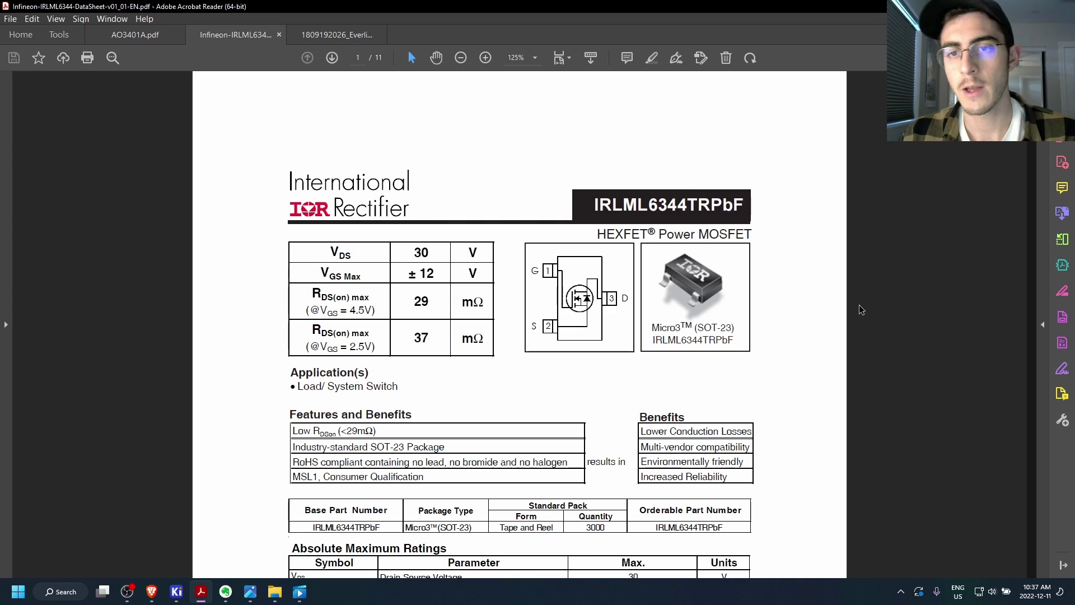
# Open the Everlight 4N25 datasheet and review its ratings, including peak forward current
pyautogui.click(318, 36)
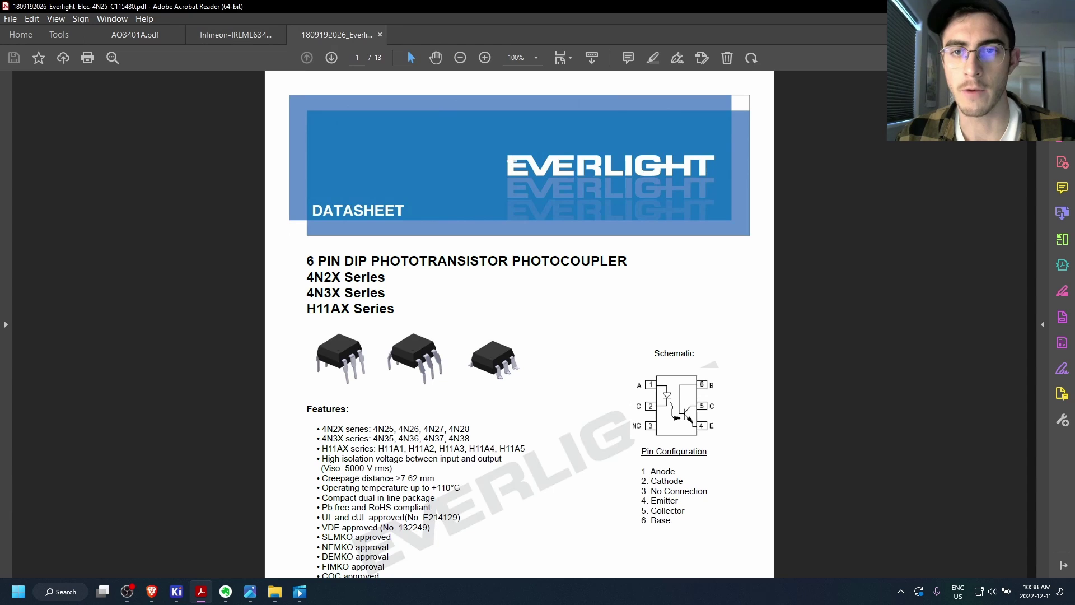
pyautogui.scroll(-3, 832, 345)
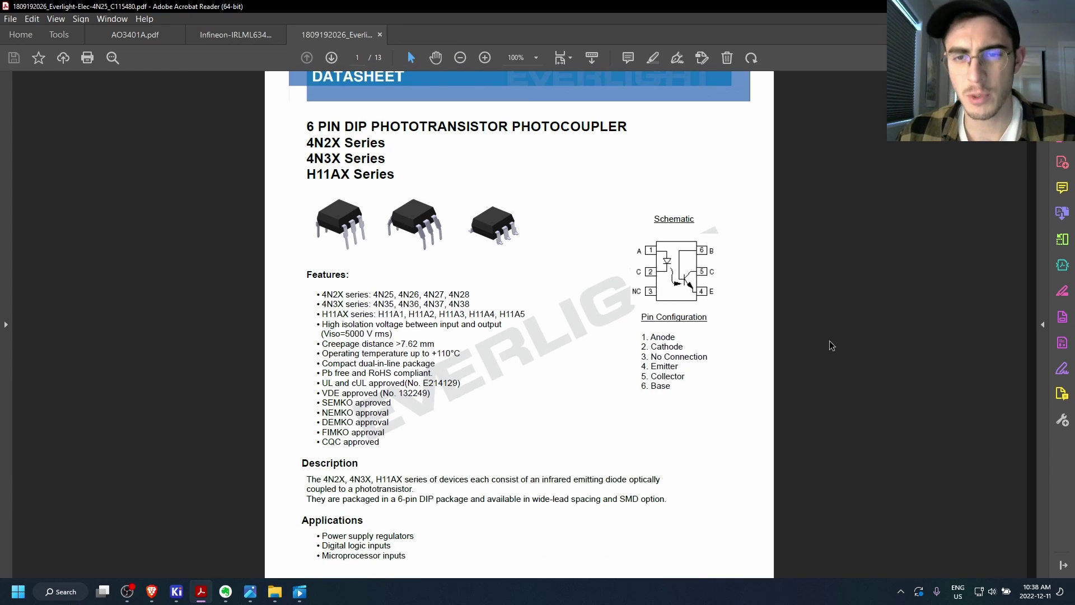
pyautogui.scroll(-9, 830, 343)
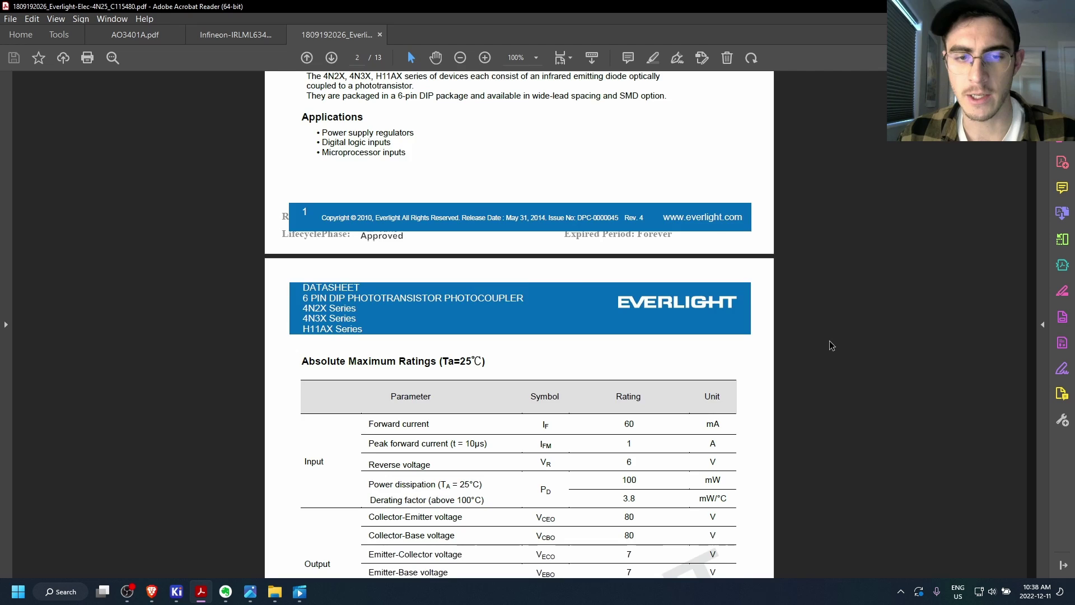
pyautogui.scroll(14, 832, 345)
pyautogui.scroll(-10, 727, 284)
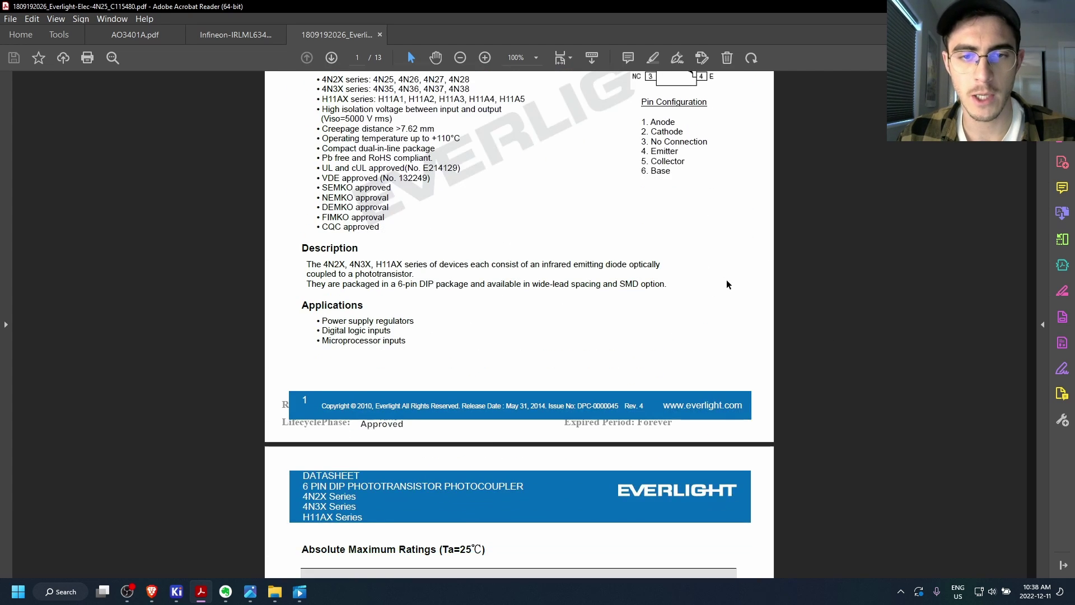
pyautogui.scroll(-9, 727, 285)
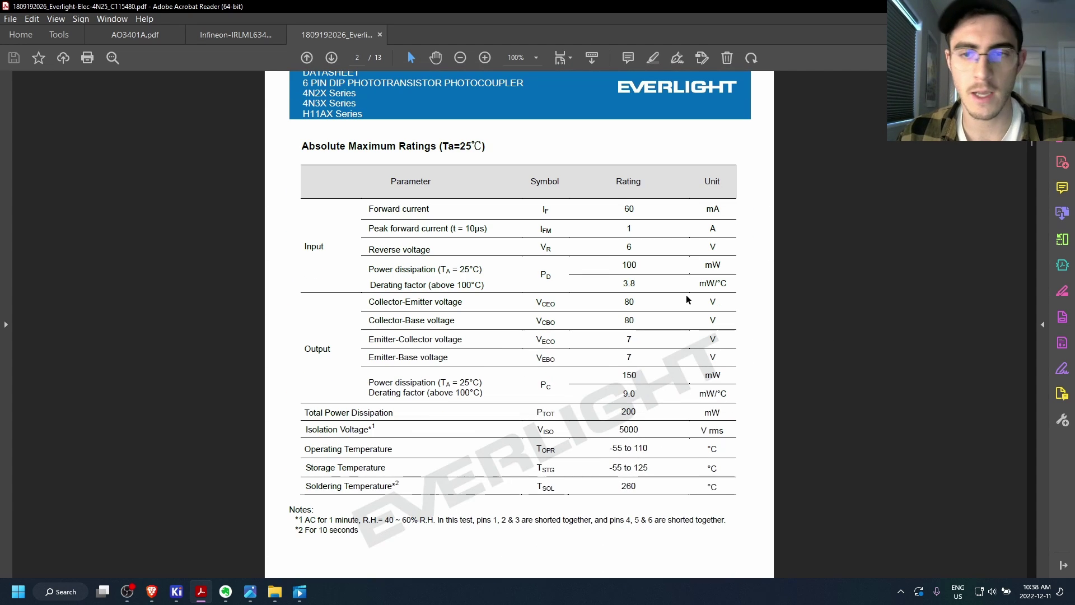
pyautogui.scroll(-1, 626, 207)
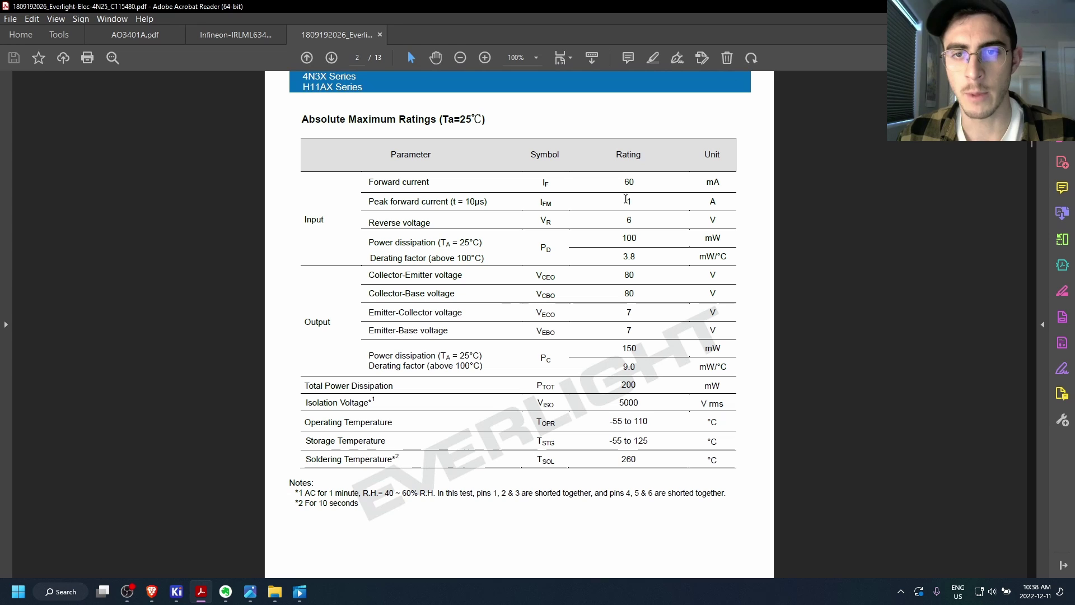
pyautogui.moveTo(390, 201); pyautogui.dragTo(480, 205)
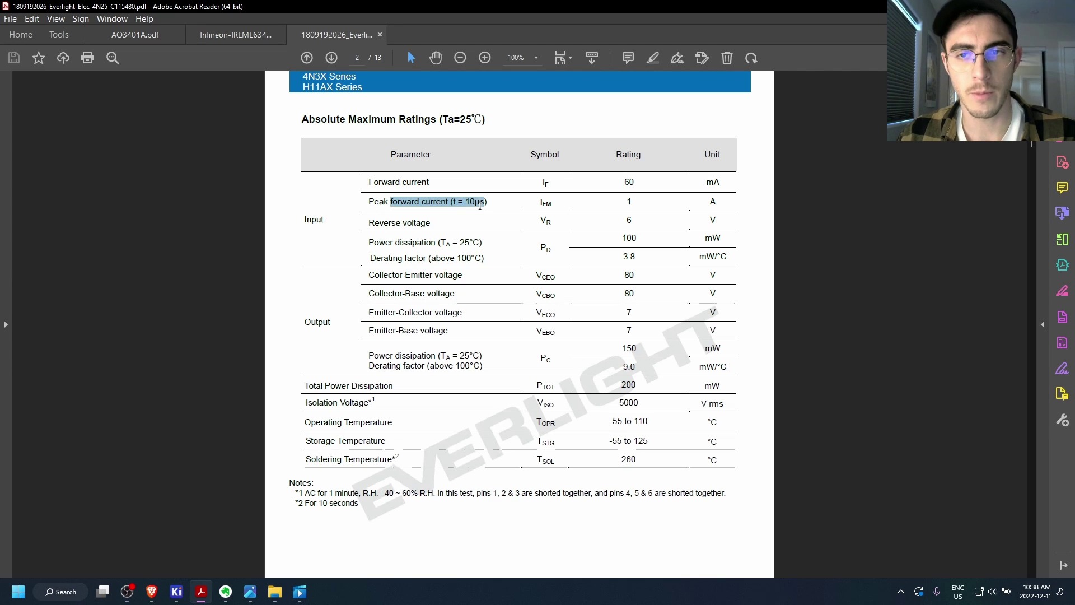
pyautogui.click(645, 223)
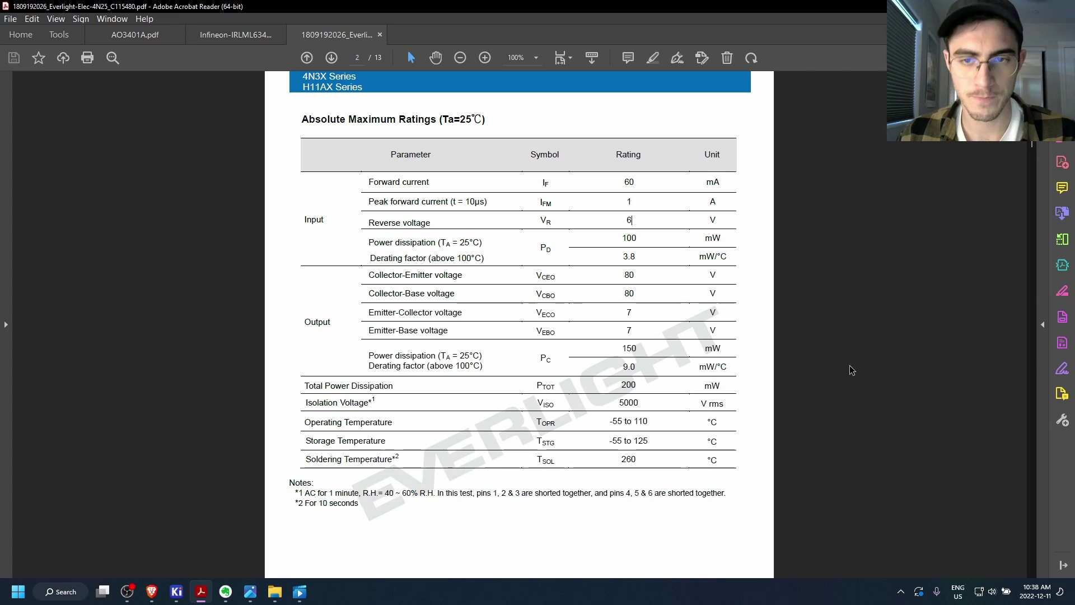
# Return to page 1 and minimize Acrobat to bring back the H-bridge schematic
pyautogui.press('Home')
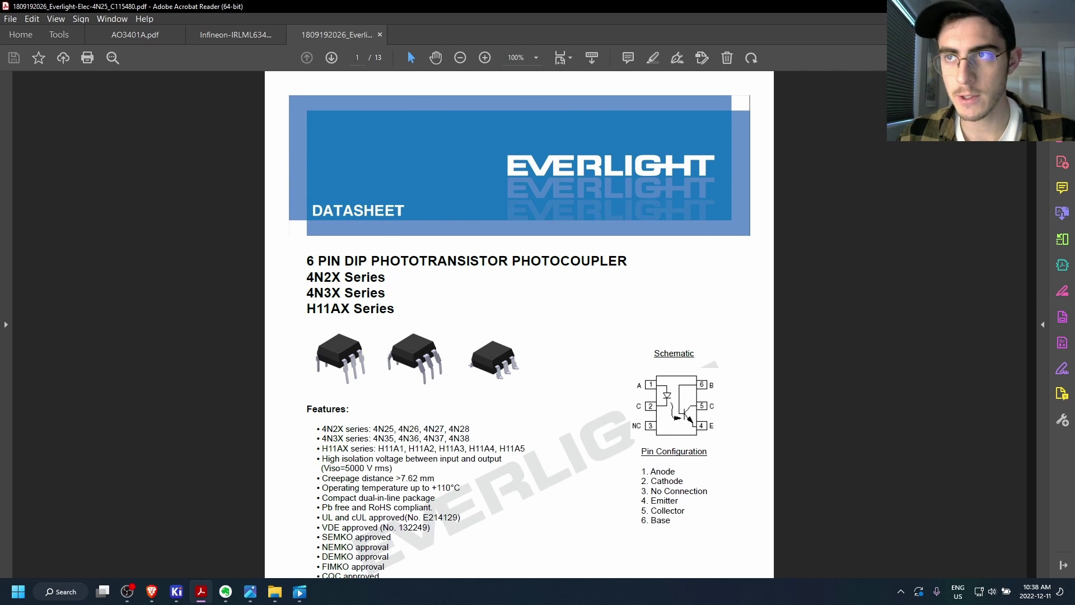
pyautogui.click(1011, 6)
pyautogui.scroll(1, 791, 115)
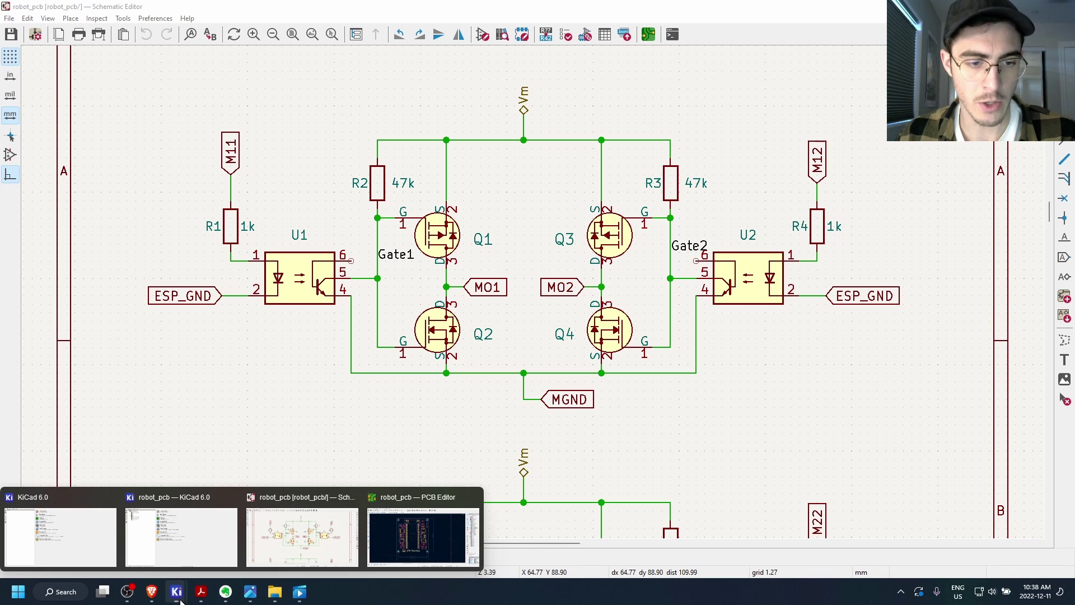
# Open the demo schematic from the KiCad 6.0 project manager and bring up Choose Symbol
pyautogui.click(65, 546)
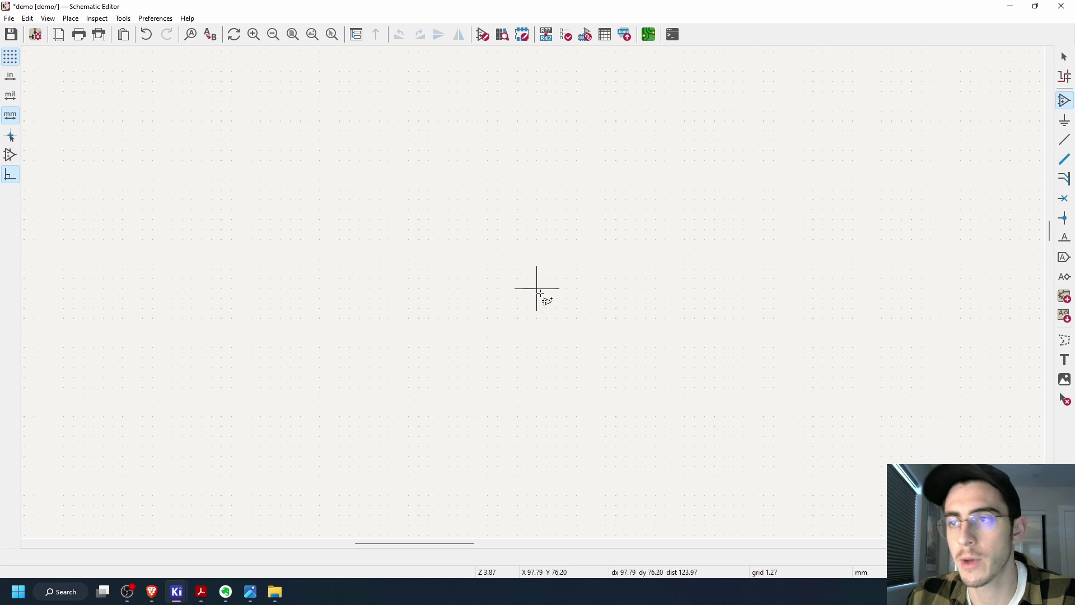
pyautogui.click(1064, 100)
pyautogui.click(432, 268)
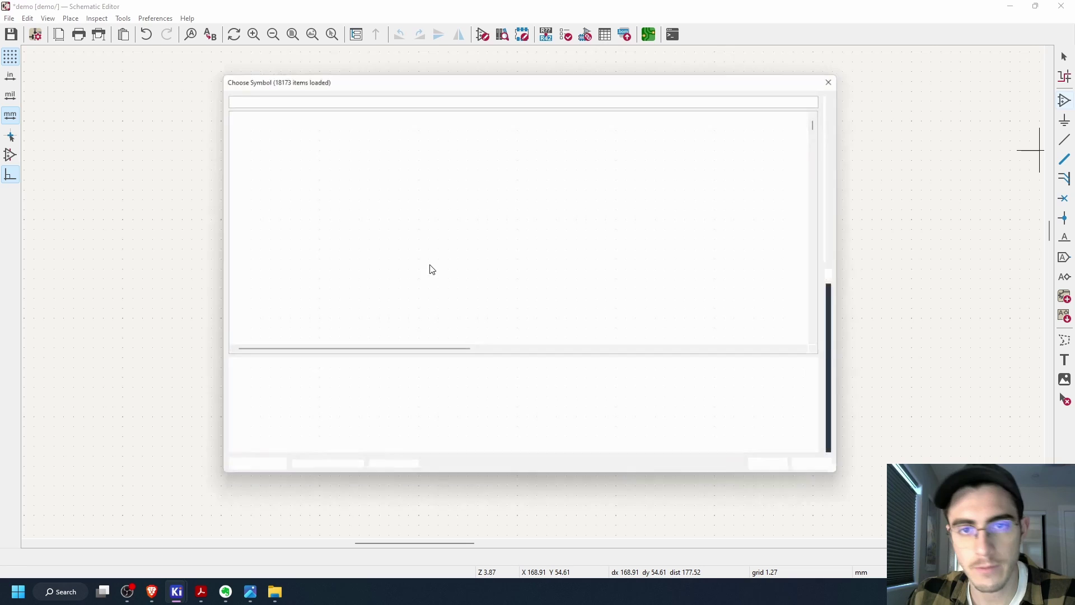
pyautogui.moveTo(392, 81); pyautogui.dragTo(381, 68)
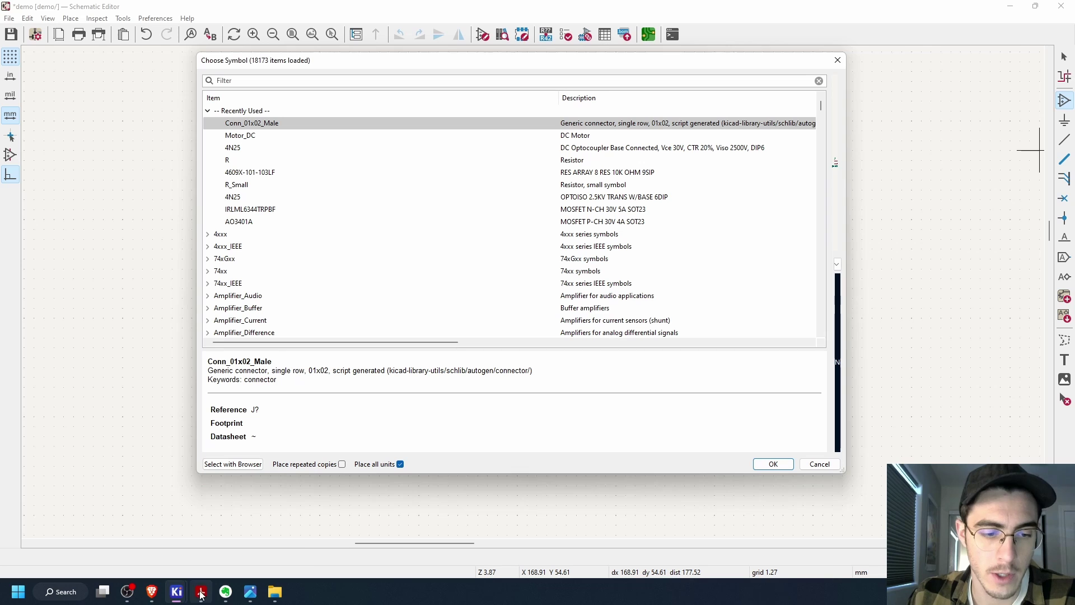
# Copy the AO3401A part number from the datasheet title and minimize Acrobat
pyautogui.moveTo(202, 593)
pyautogui.click(81, 535)
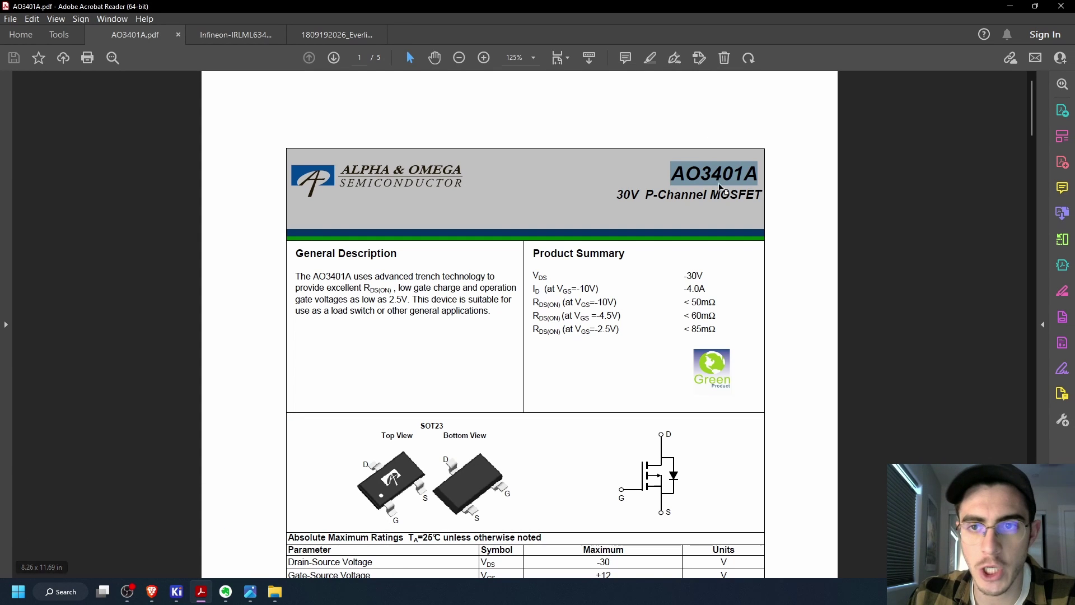
pyautogui.moveTo(667, 174); pyautogui.dragTo(783, 176)
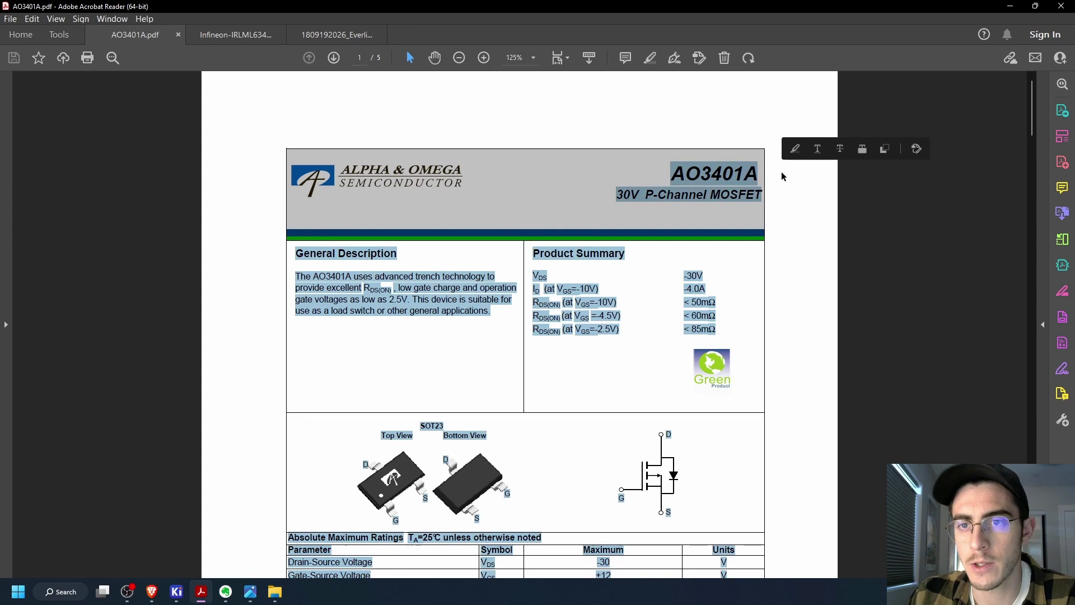
pyautogui.click(682, 176)
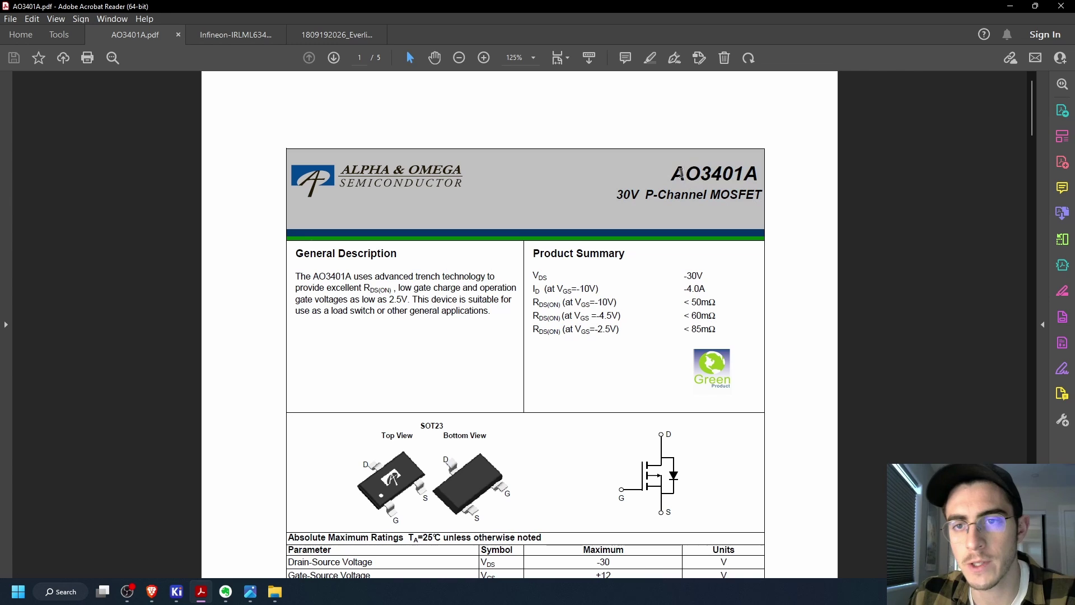
pyautogui.doubleClick(708, 179)
pyautogui.hotkey('ctrl', 'c')
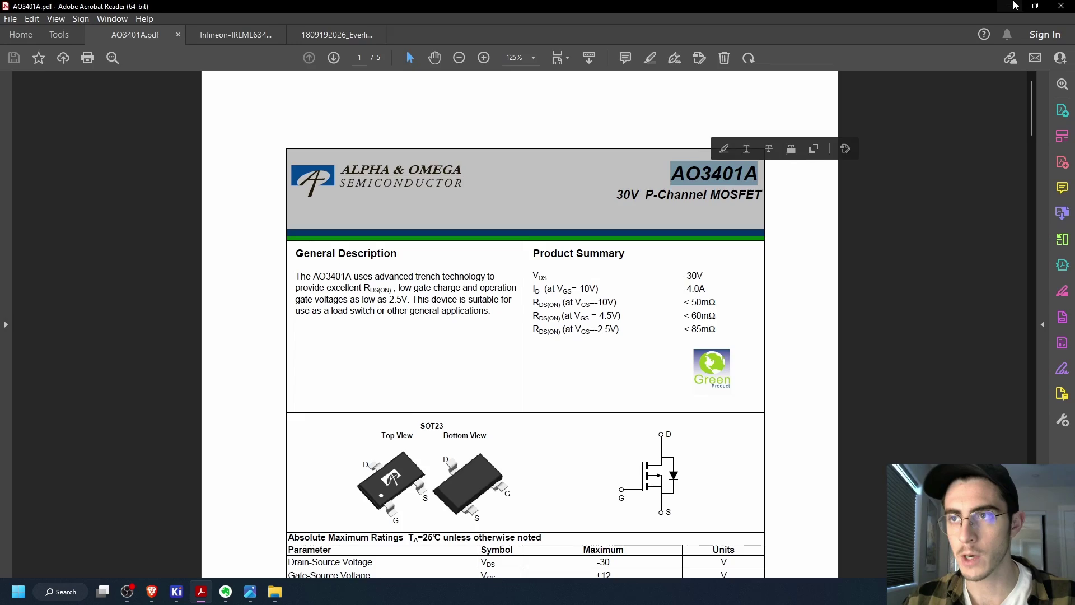
pyautogui.click(1011, 5)
# Paste AO3401A into the symbol filter and place two AO3401A MOSFETs side by side
pyautogui.hotkey('ctrl', 'v')
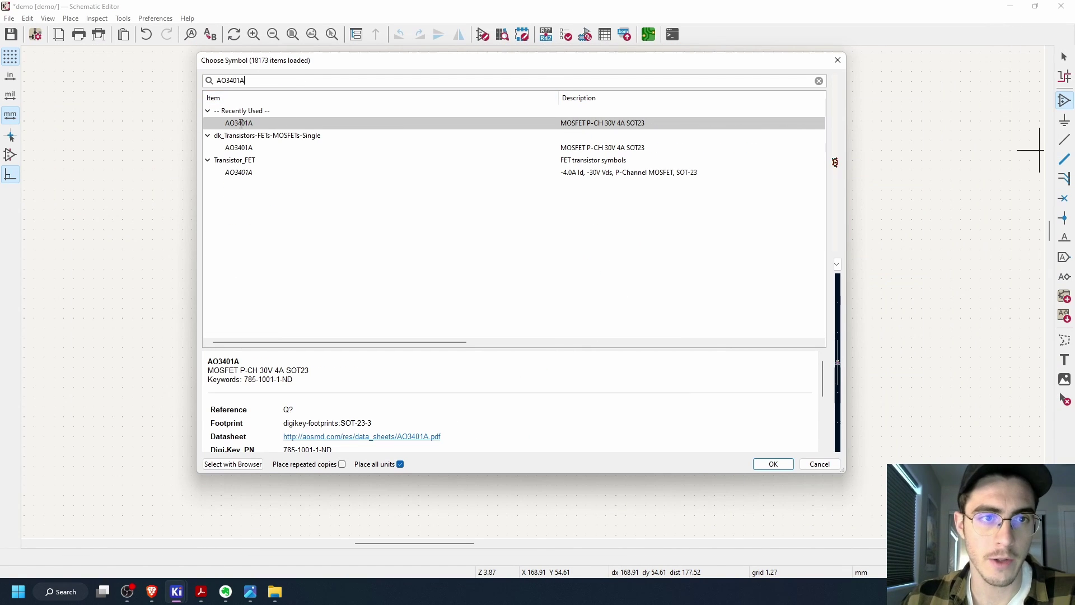
pyautogui.doubleClick(448, 123)
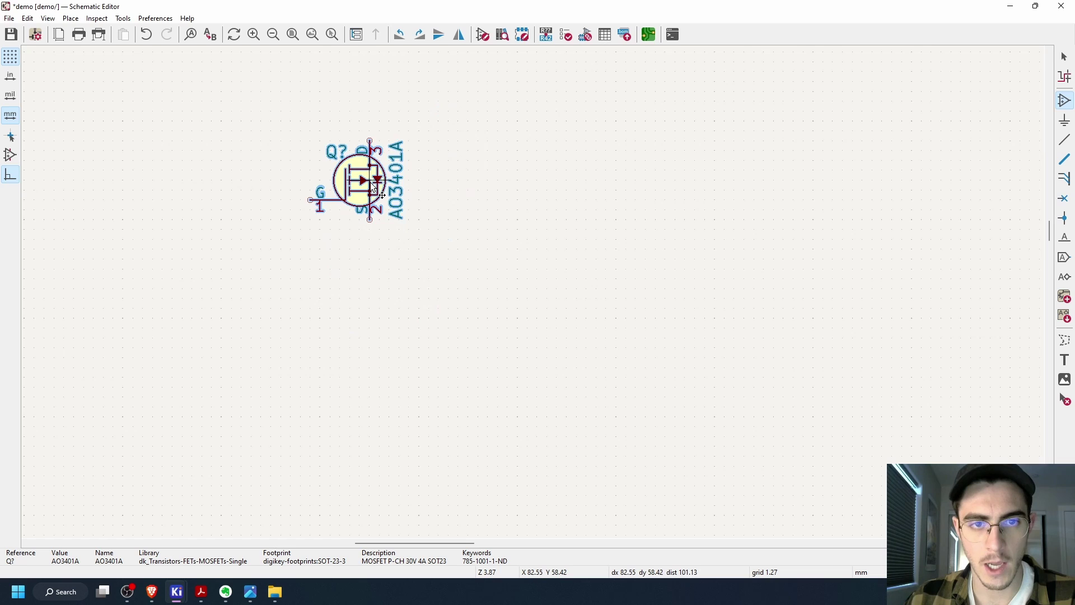
pyautogui.click(381, 193)
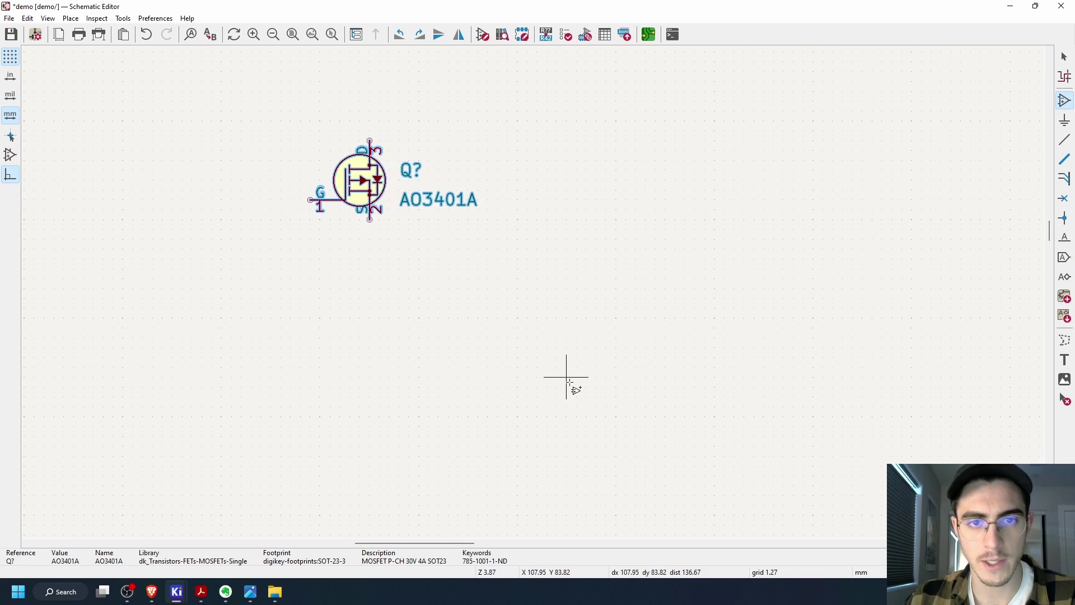
pyautogui.click(616, 179)
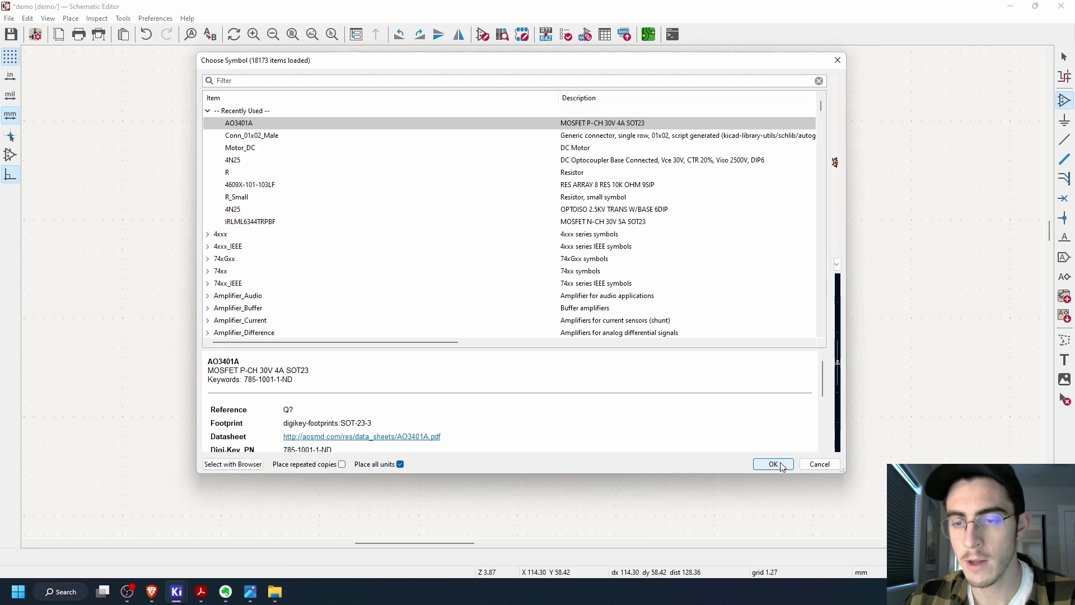
pyautogui.click(782, 467)
pyautogui.click(620, 191)
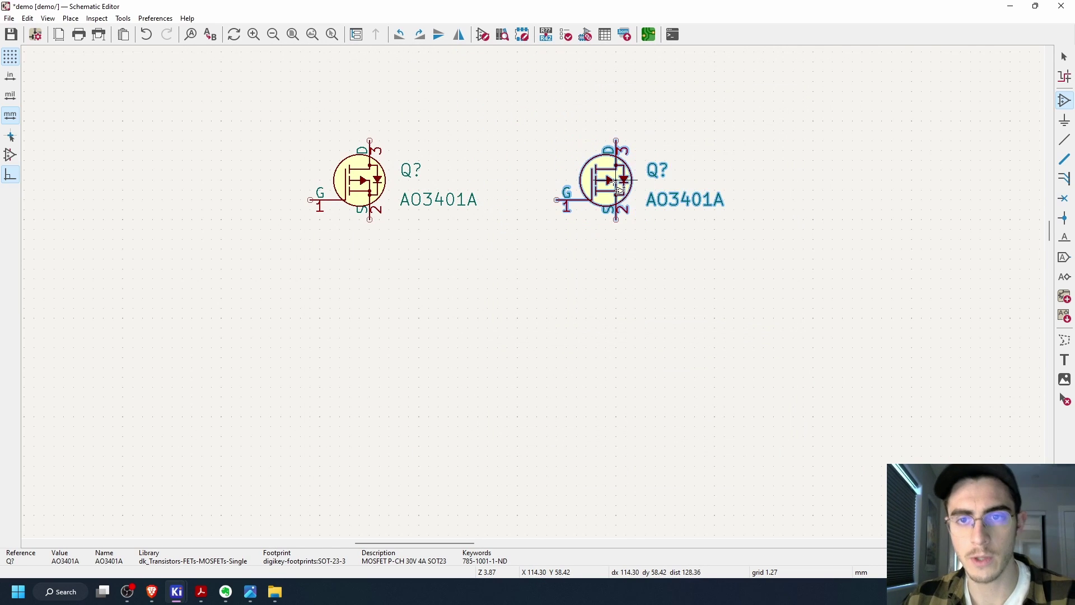
pyautogui.press('Escape')
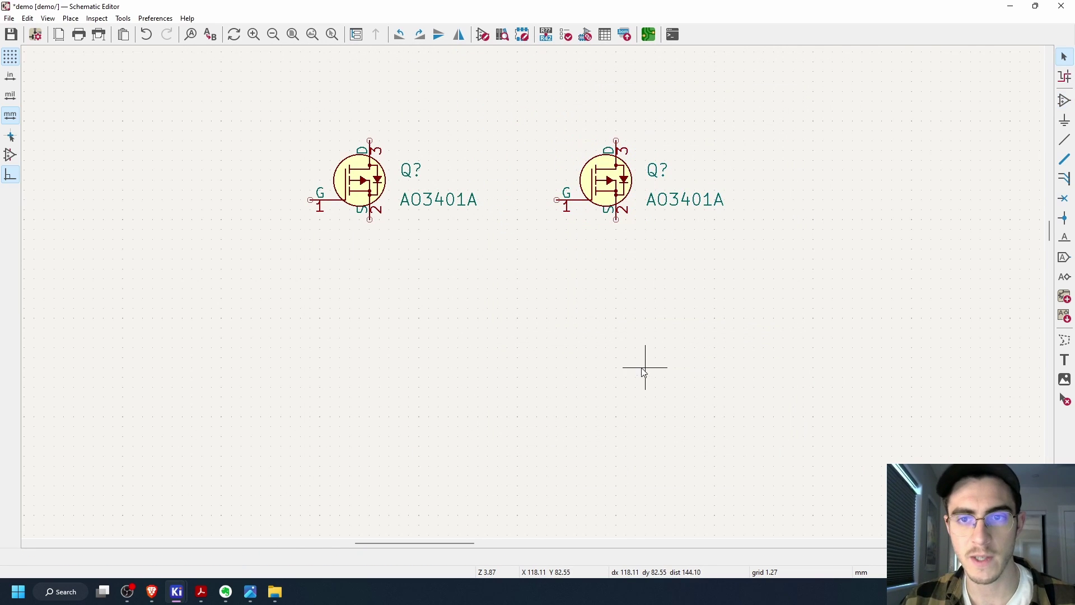
# Adjust the zoom and reopen the symbol chooser, moving it out of the way
pyautogui.scroll(-2, 621, 352)
pyautogui.scroll(1, 611, 344)
pyautogui.scroll(-2, 591, 303)
pyautogui.scroll(-1, 534, 305)
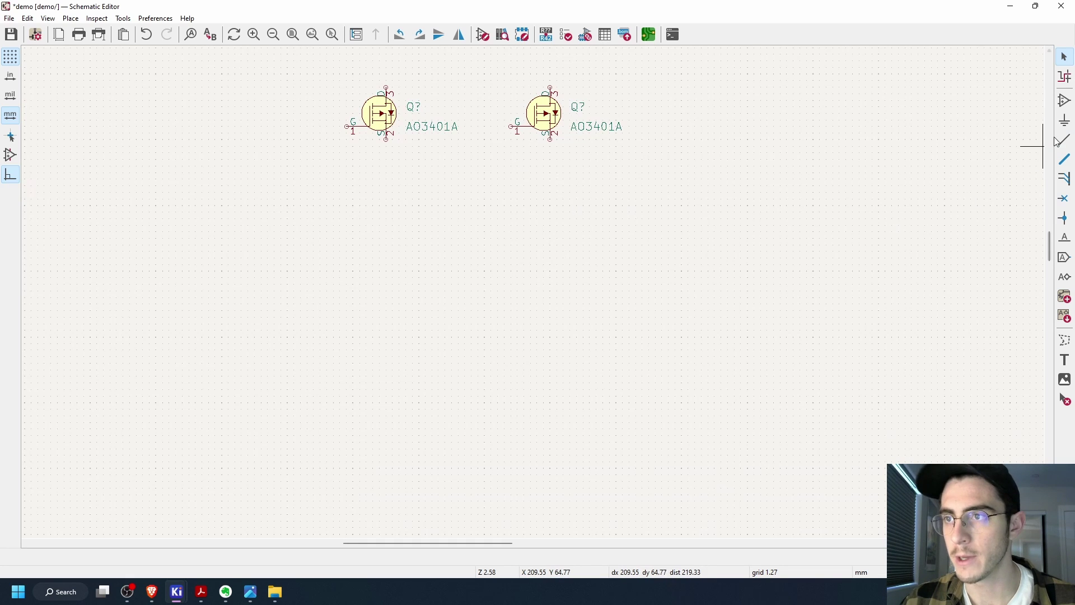
pyautogui.click(1063, 104)
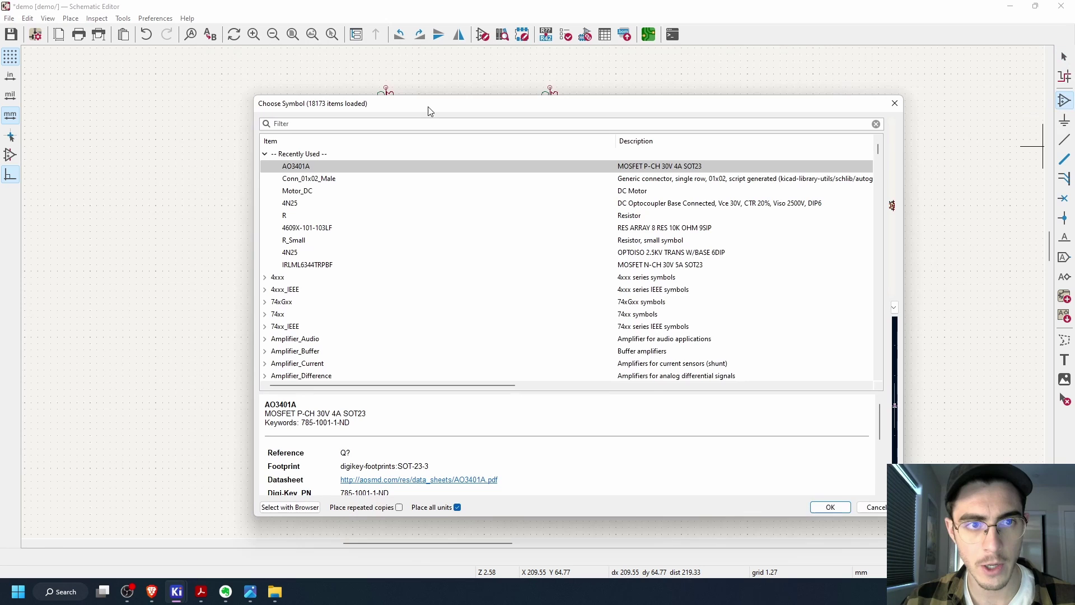
pyautogui.moveTo(429, 110); pyautogui.dragTo(404, 92)
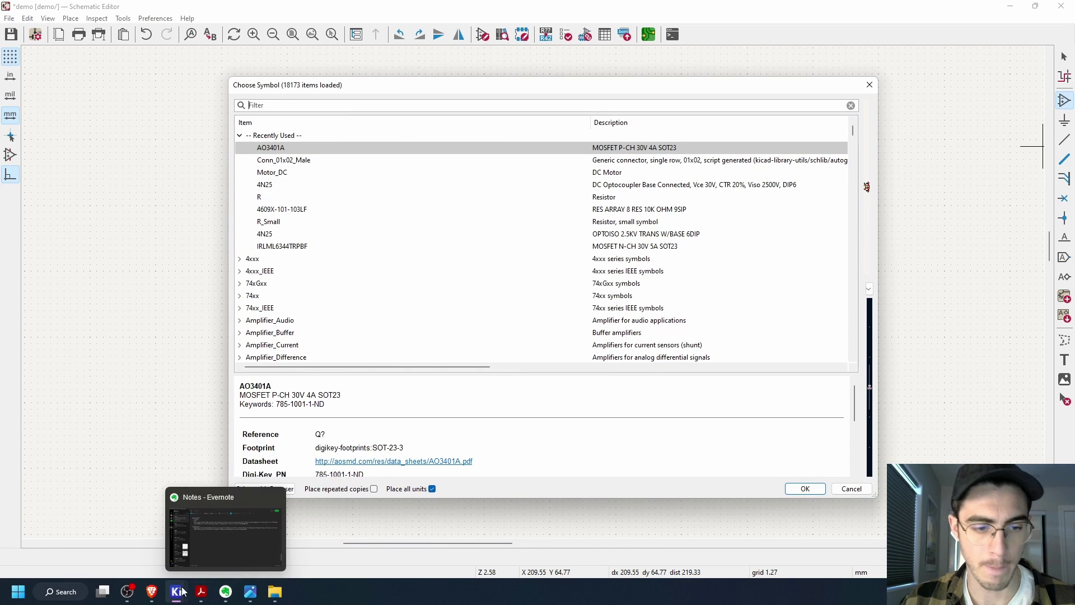
pyautogui.moveTo(202, 598)
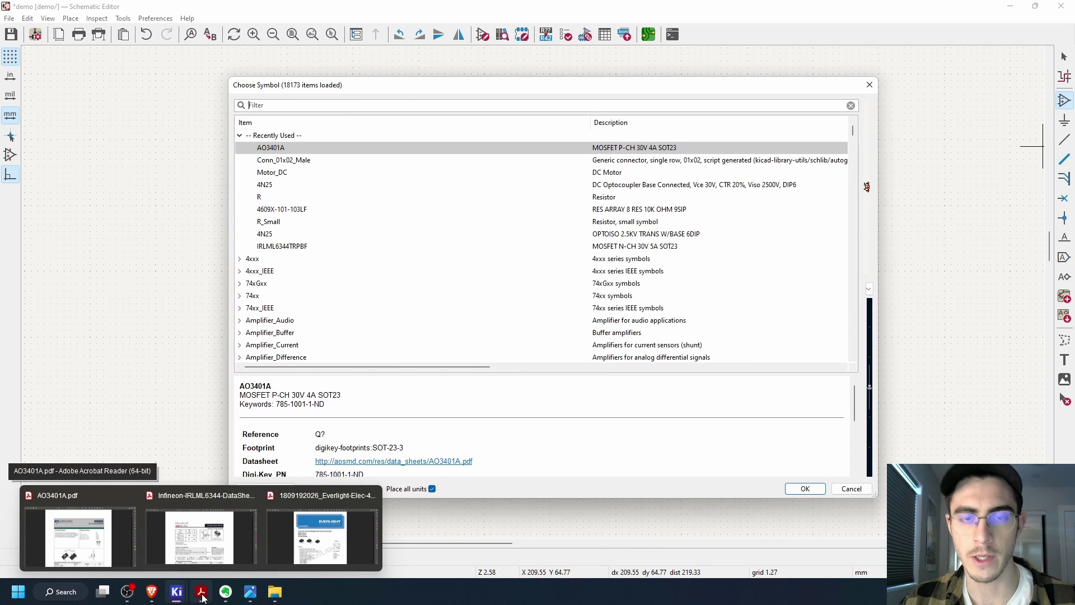
# Switch to the IRLML6344TRPbF datasheet and select its part number in the title
pyautogui.click(213, 541)
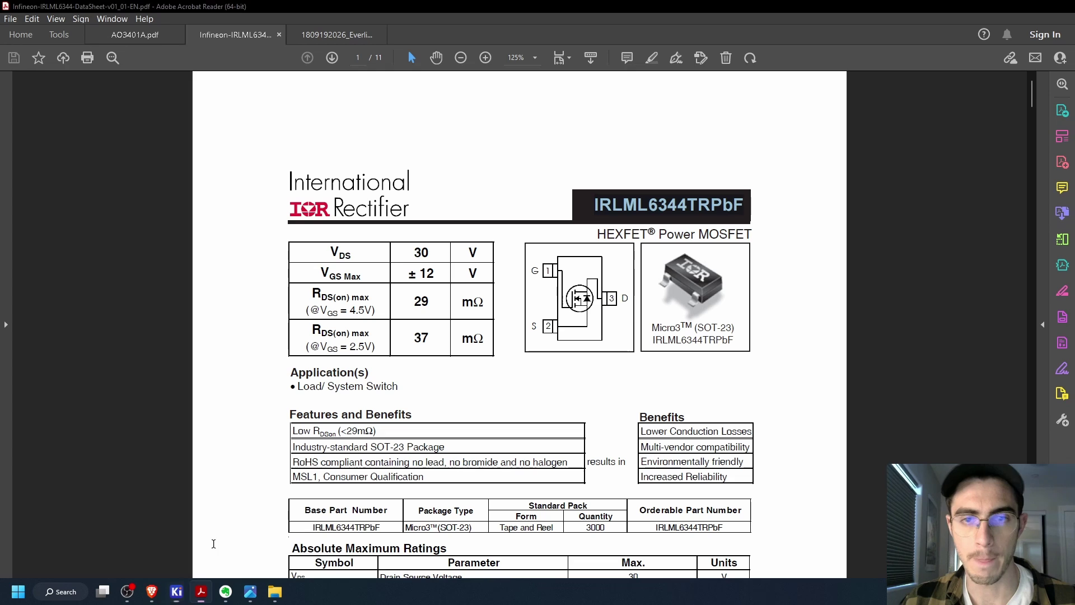
pyautogui.click(612, 206)
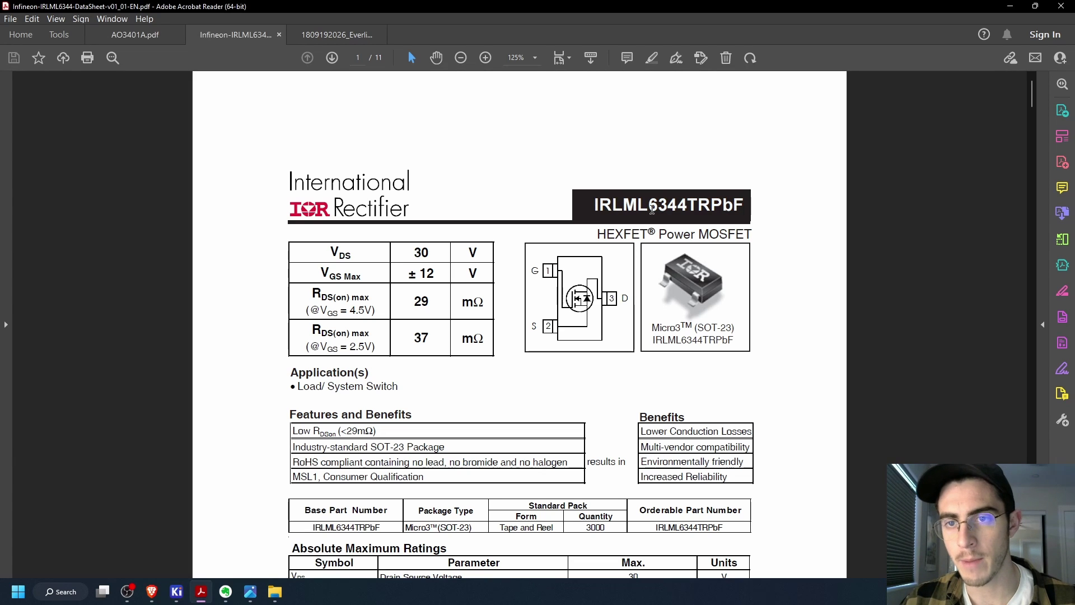
pyautogui.doubleClick(678, 206)
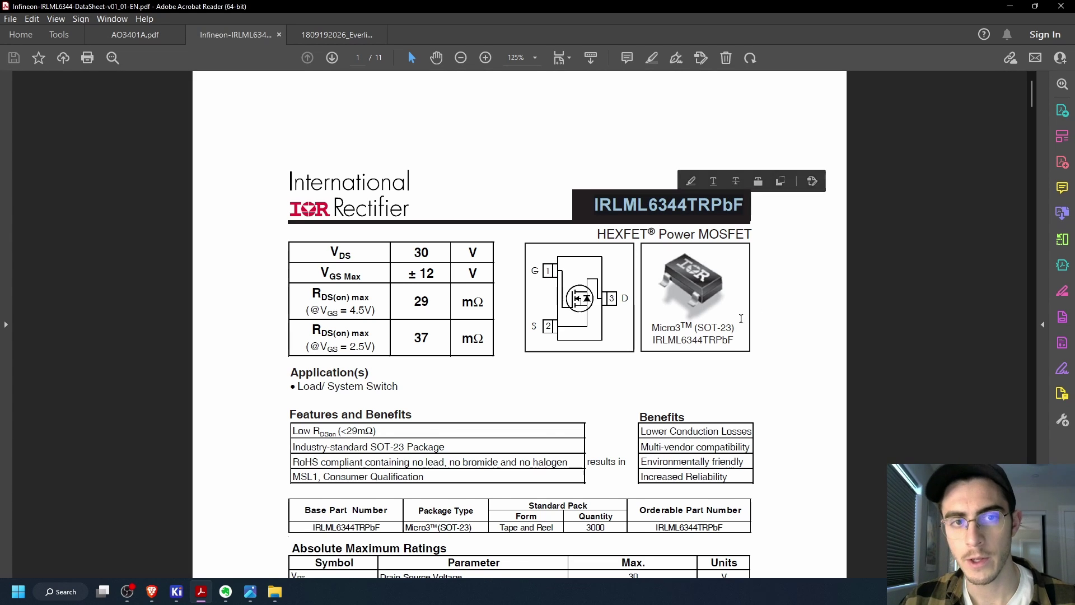
pyautogui.scroll(-1, 737, 182)
pyautogui.click(588, 299)
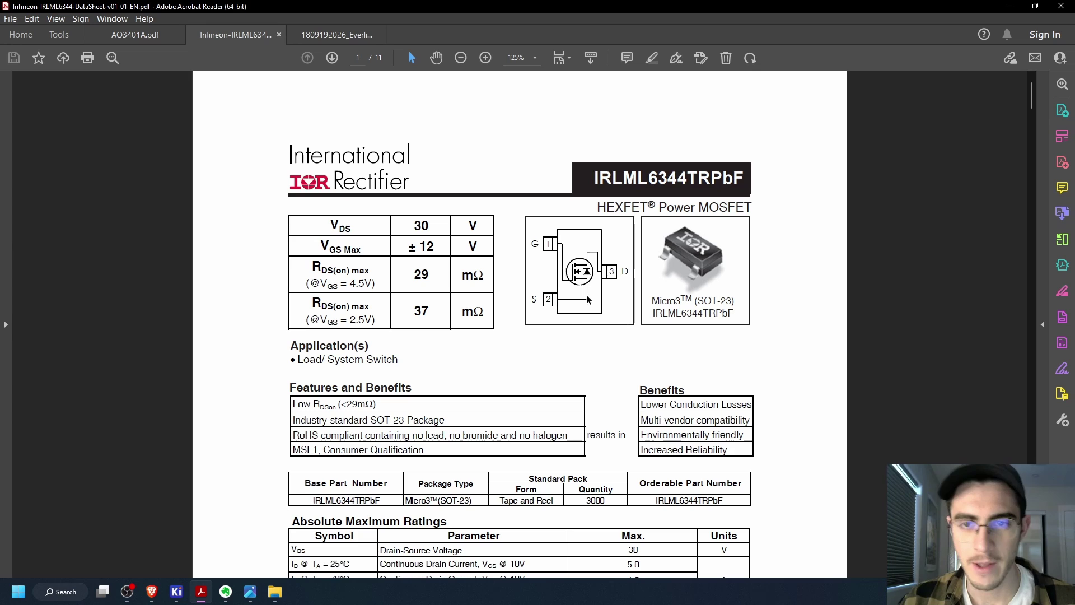
# Filter for 'irl' and place two IRLML6344TRPBF MOSFETs below the AO3401A pair
pyautogui.click(179, 595)
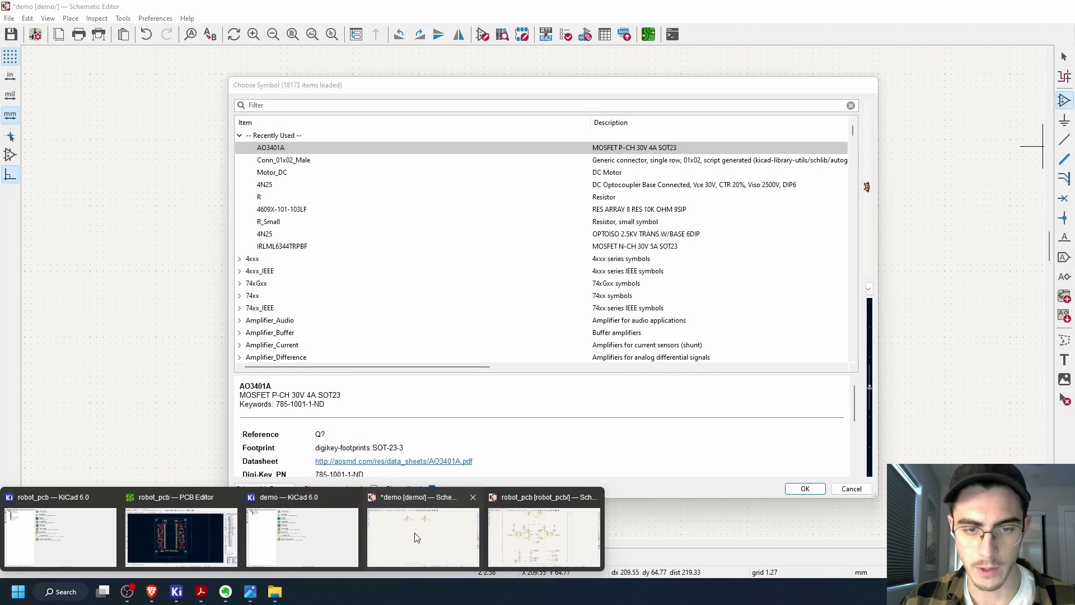
pyautogui.click(423, 538)
pyautogui.write('i')
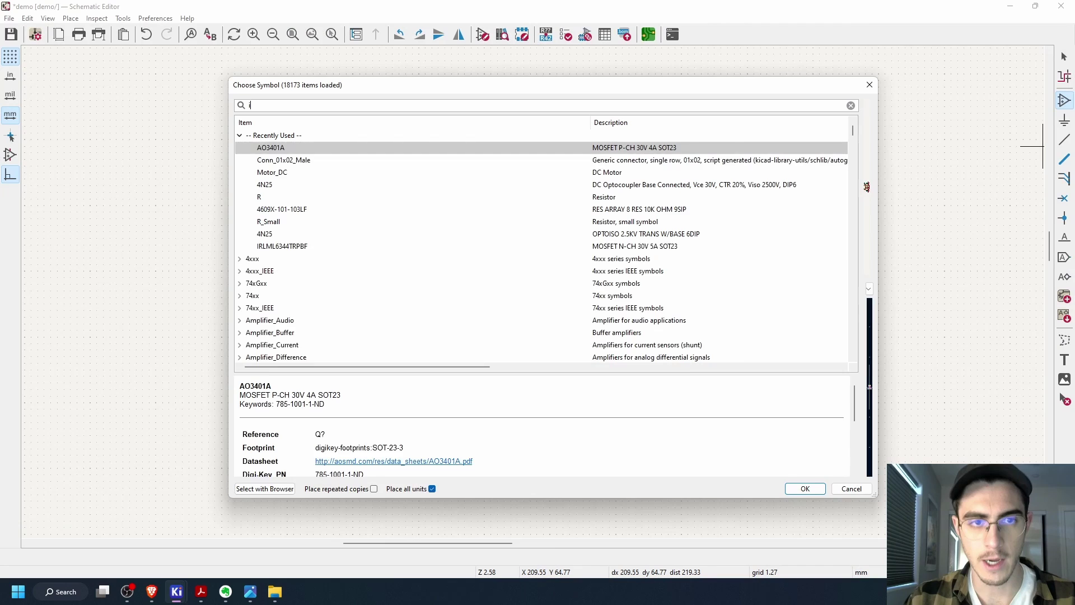
pyautogui.write('rl')
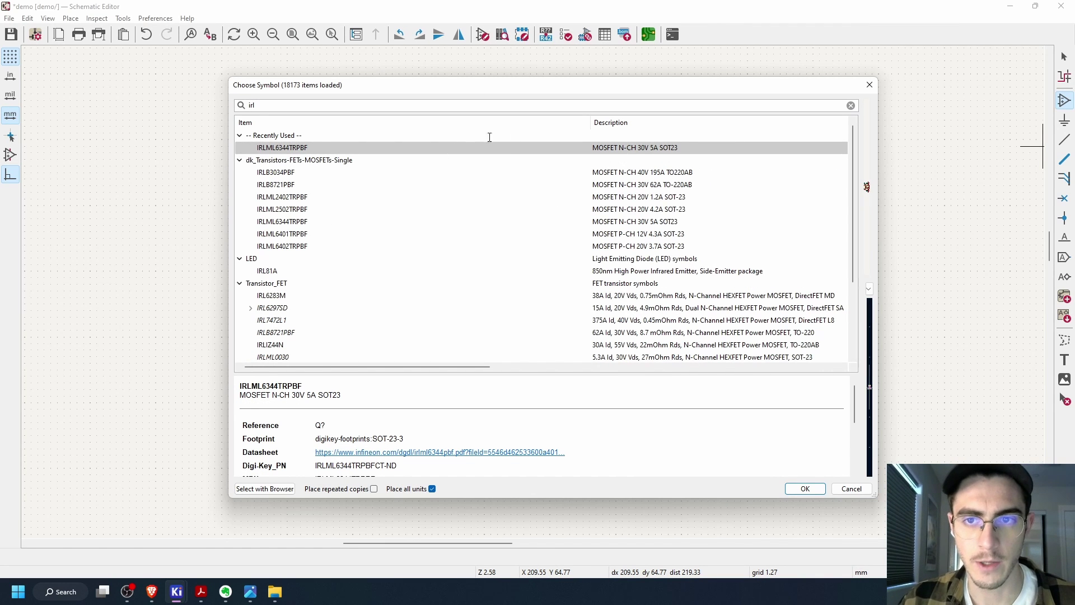
pyautogui.doubleClick(626, 149)
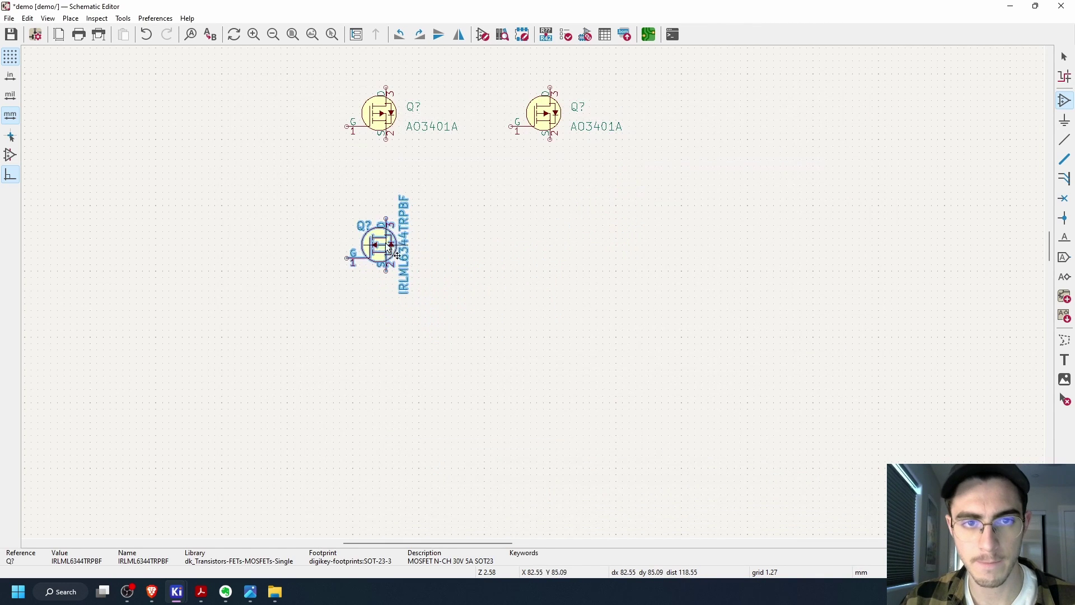
pyautogui.click(378, 239)
pyautogui.click(538, 221)
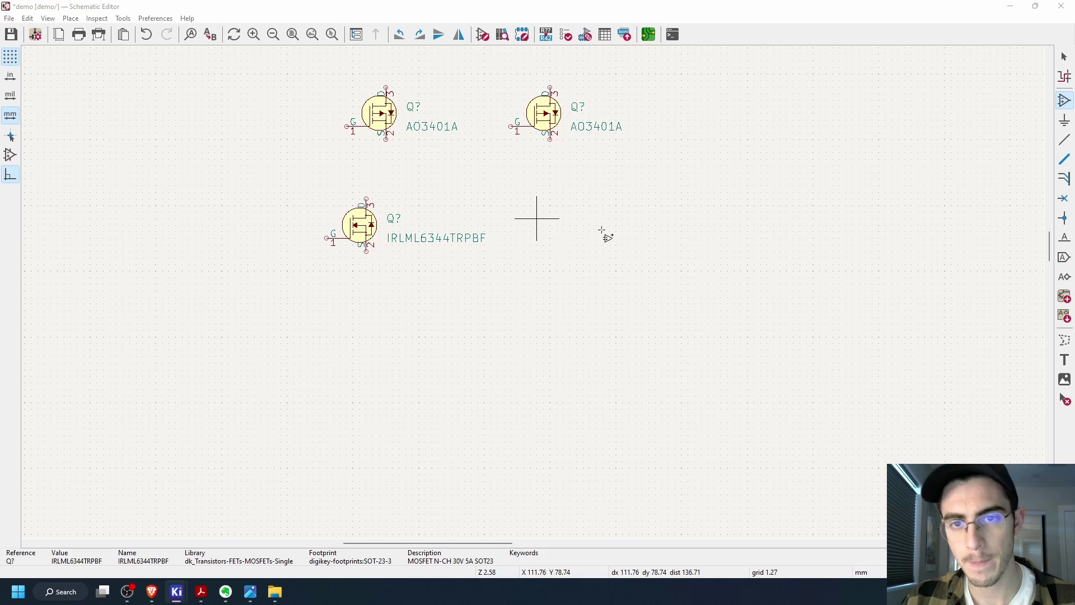
pyautogui.click(796, 491)
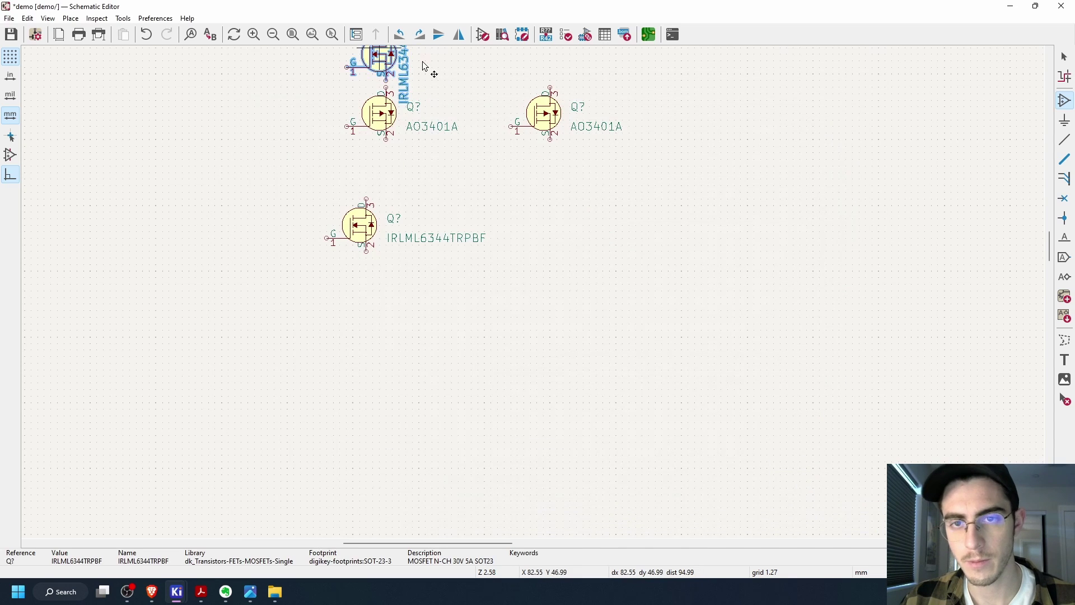
pyautogui.click(558, 224)
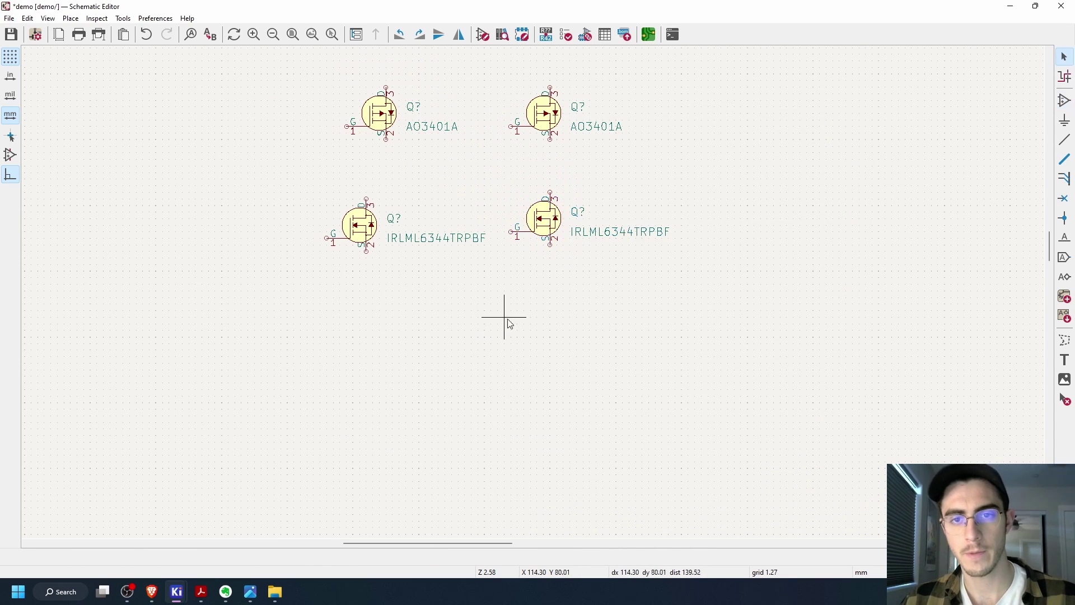
# Mirror the upper-right AO3401A and lower-right IRLML6344TRPBF horizontally
pyautogui.scroll(5, 508, 320)
pyautogui.scroll(-3, 491, 323)
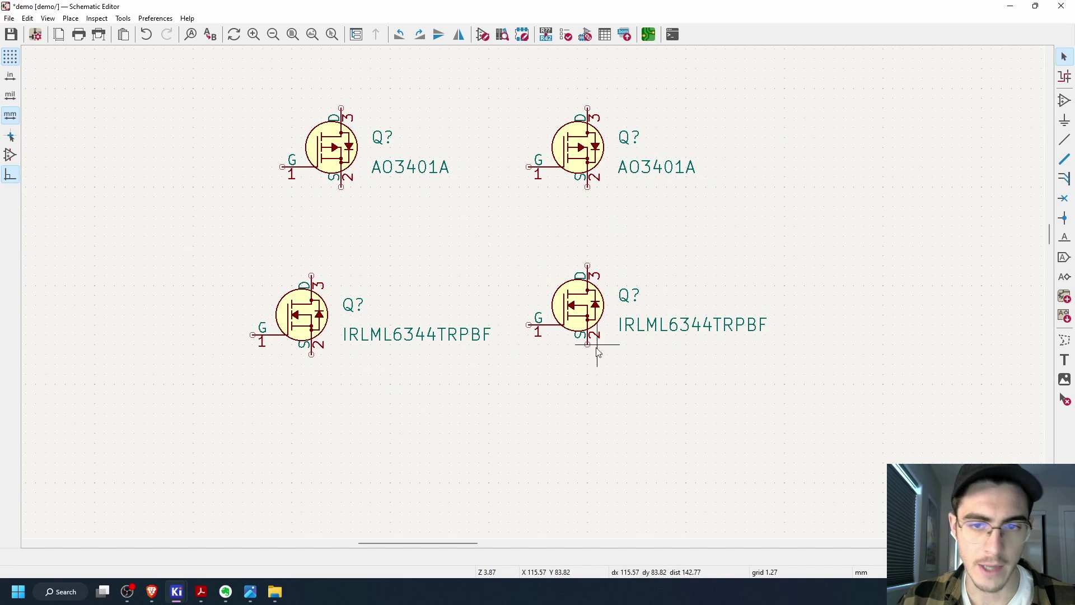
pyautogui.click(585, 315)
pyautogui.click(574, 151)
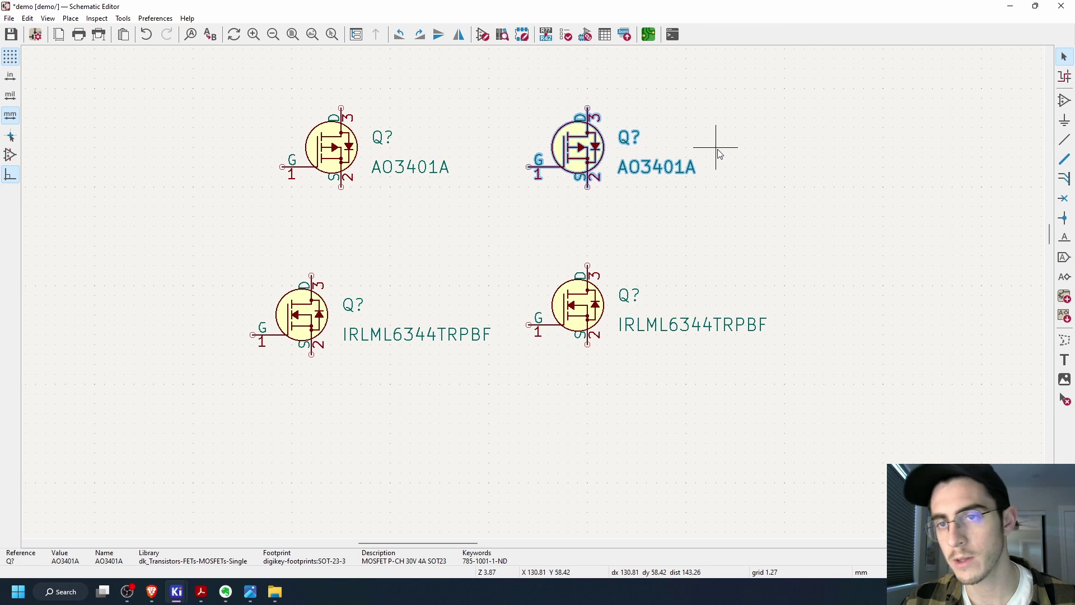
pyautogui.rightClick(575, 148)
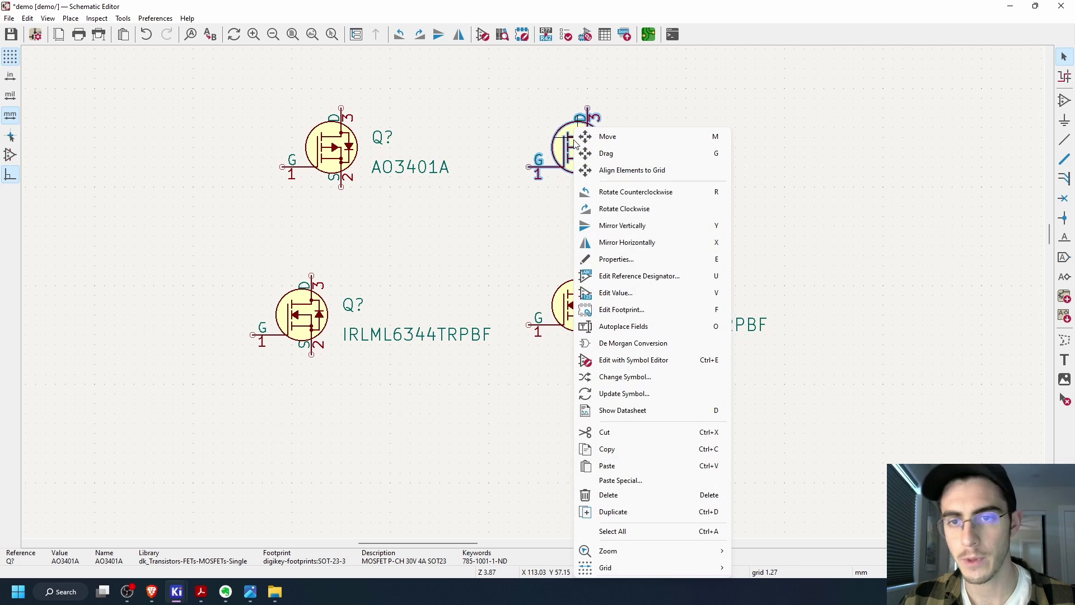
pyautogui.click(628, 241)
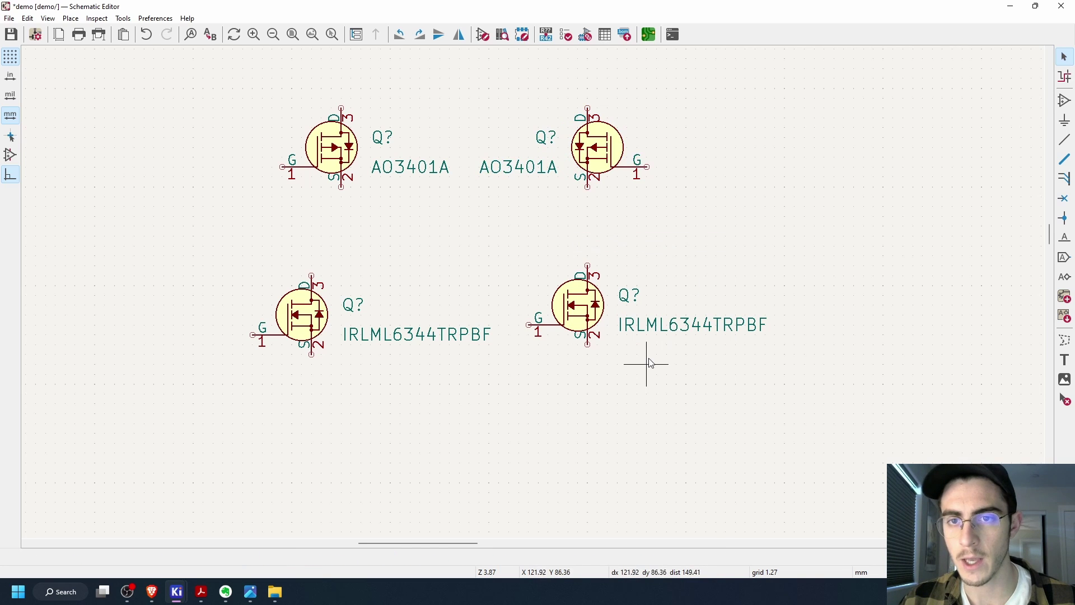
pyautogui.click(588, 307)
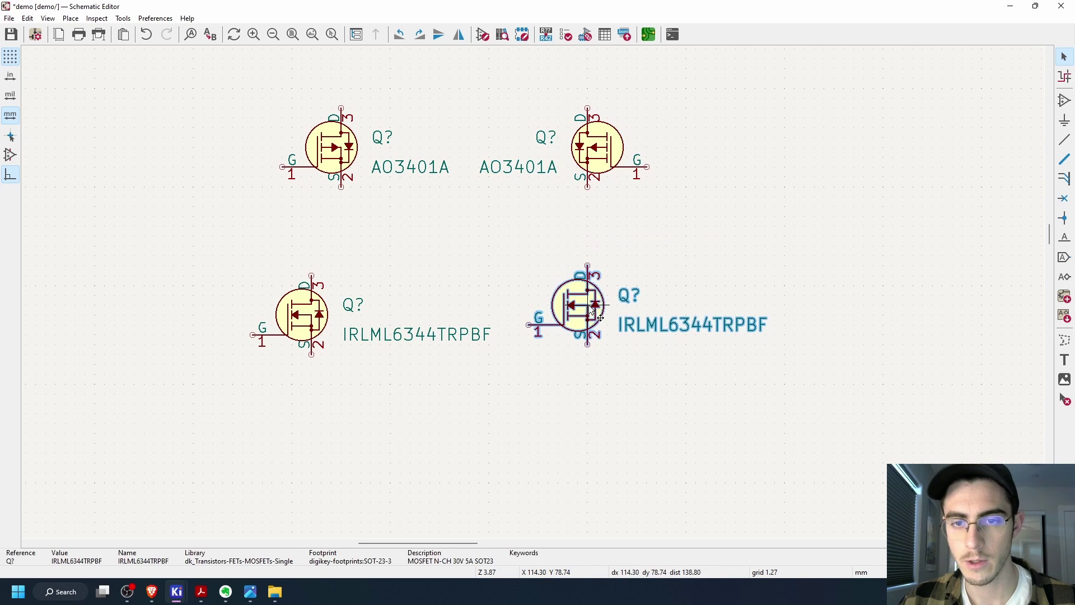
pyautogui.rightClick(592, 309)
pyautogui.click(671, 243)
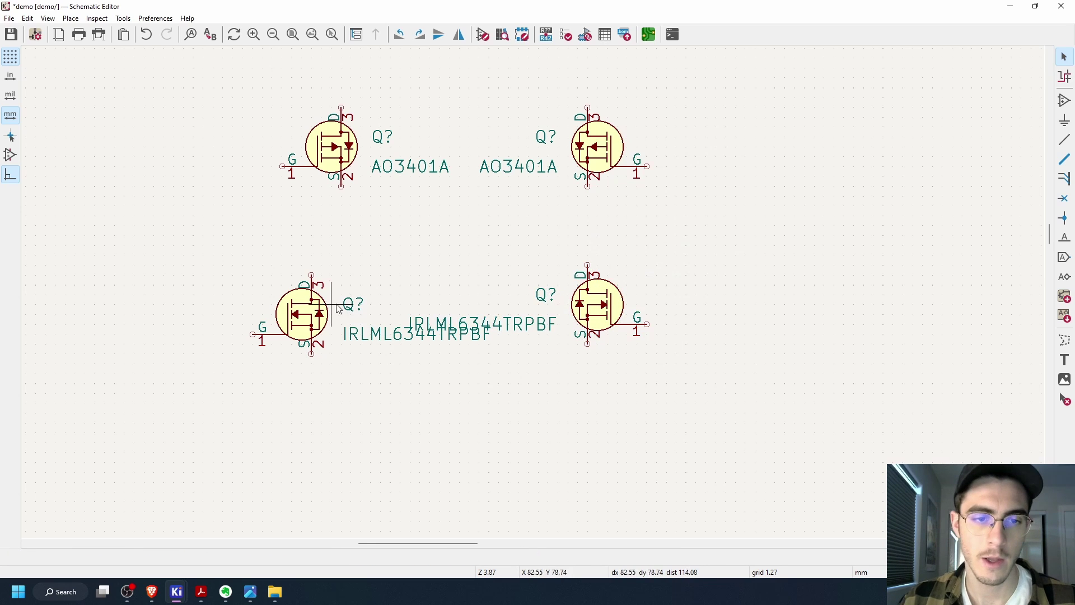
# Move the lower-left IRLML6344TRPBF up one grid step
pyautogui.click(309, 311)
pyautogui.moveTo(309, 311); pyautogui.dragTo(314, 311)
pyautogui.click(585, 384)
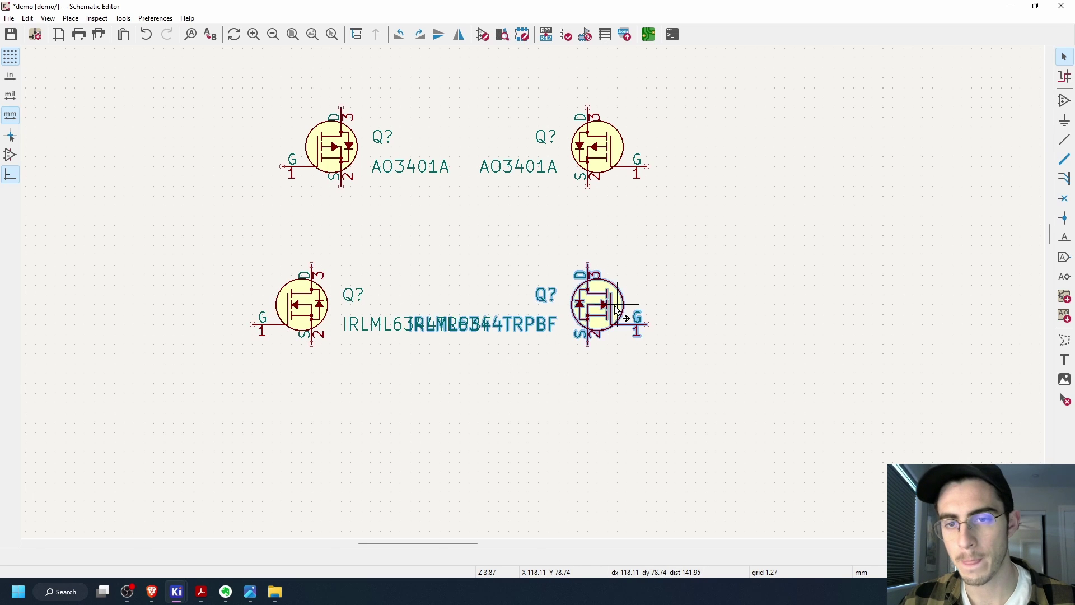
# Hide the Value label on the lower-right and lower-left MOSFETs
pyautogui.doubleClick(584, 335)
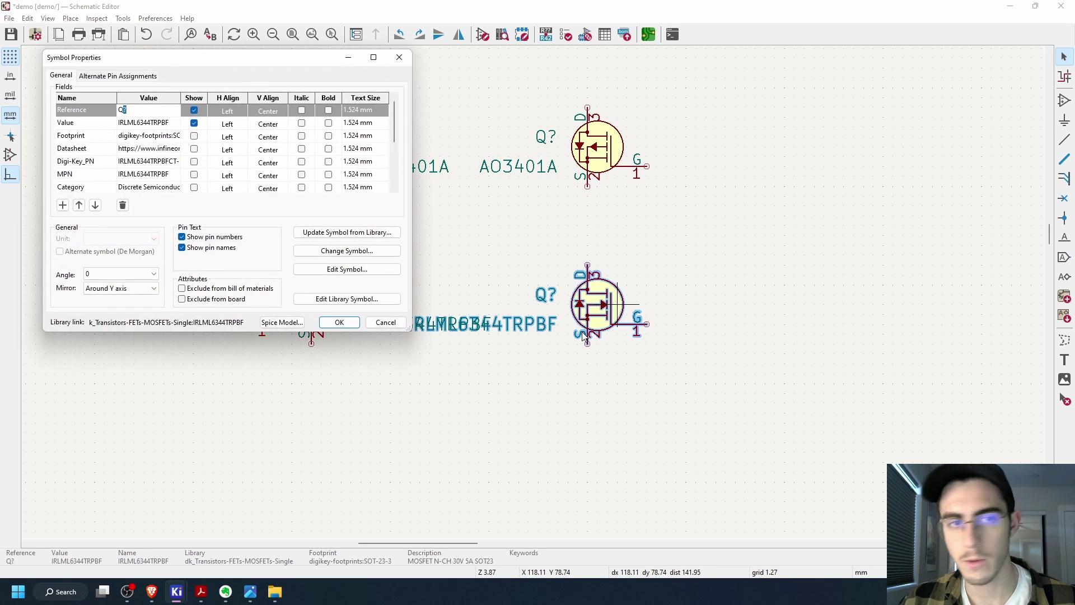
pyautogui.click(194, 123)
pyautogui.click(339, 322)
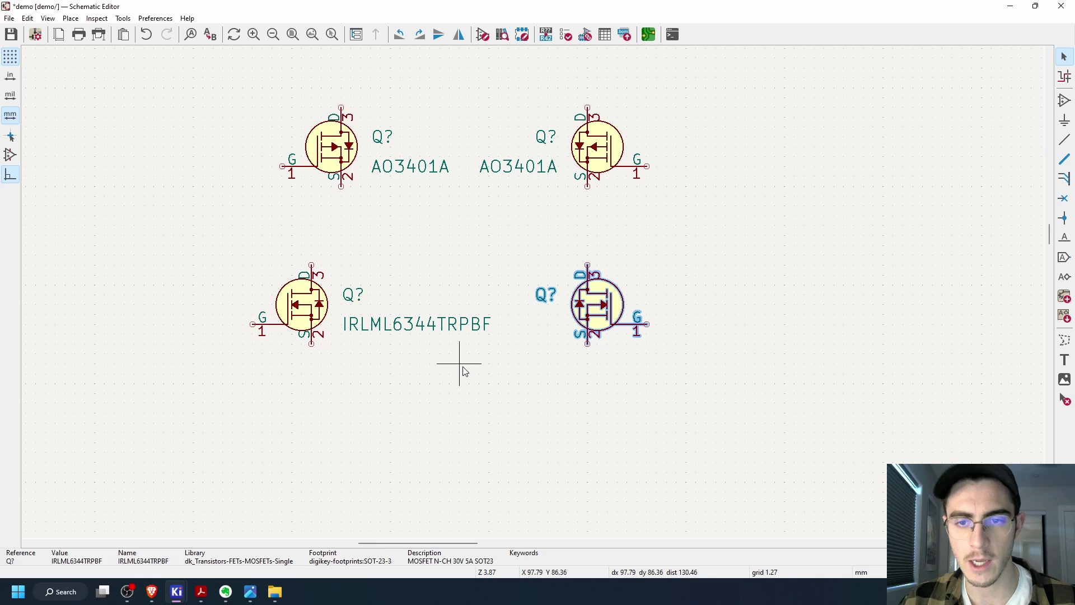
pyautogui.doubleClick(258, 308)
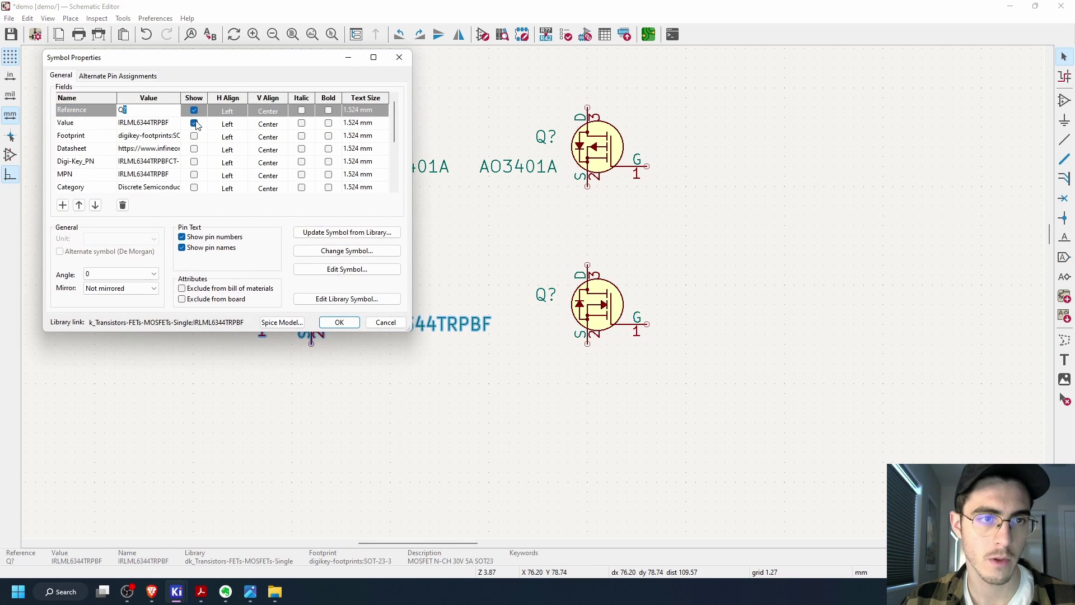
pyautogui.click(194, 123)
pyautogui.click(340, 322)
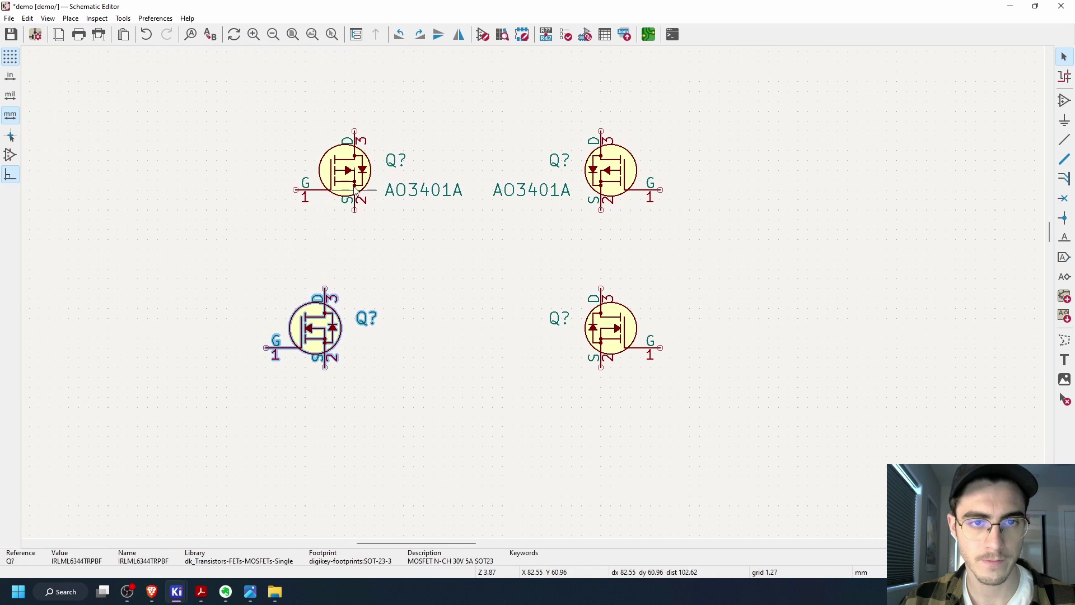
# Hide the Value label on the upper-left and upper-right MOSFETs
pyautogui.doubleClick(355, 191)
pyautogui.click(194, 124)
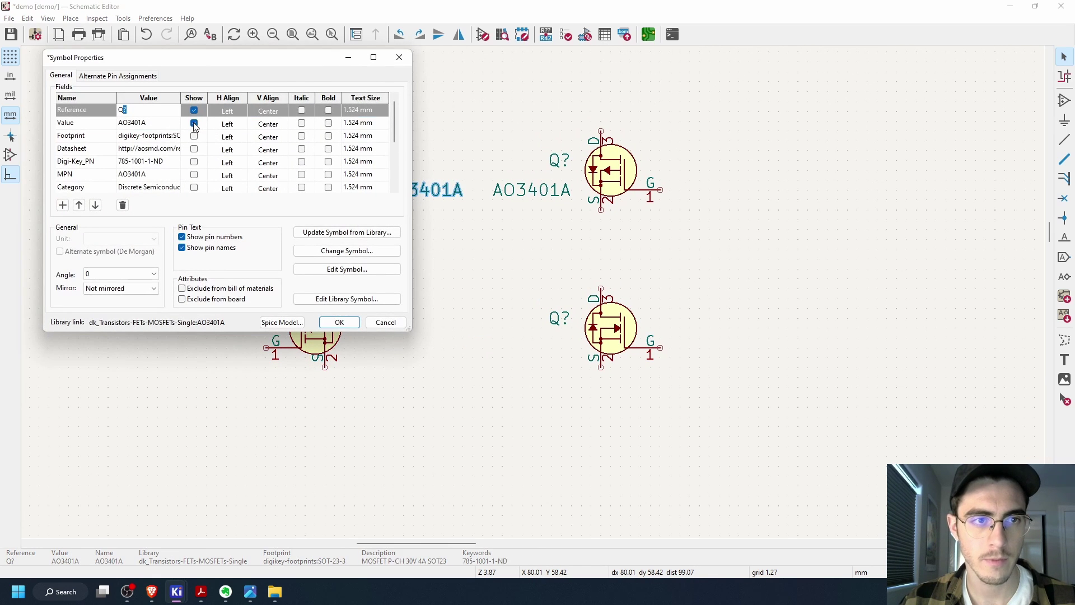
pyautogui.click(322, 325)
pyautogui.doubleClick(616, 179)
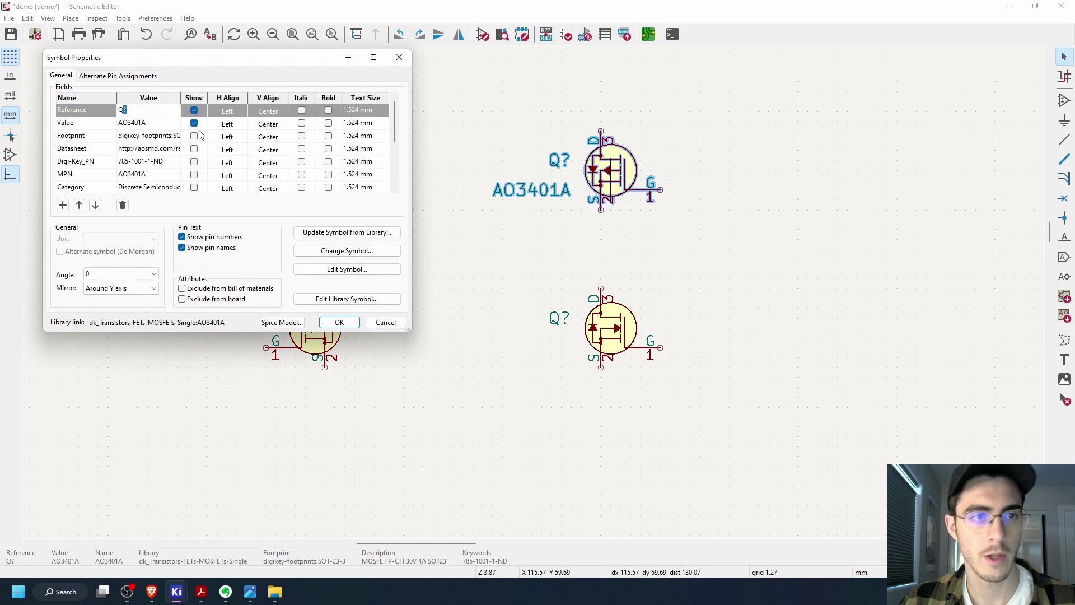
pyautogui.click(194, 123)
pyautogui.click(340, 322)
pyautogui.click(528, 281)
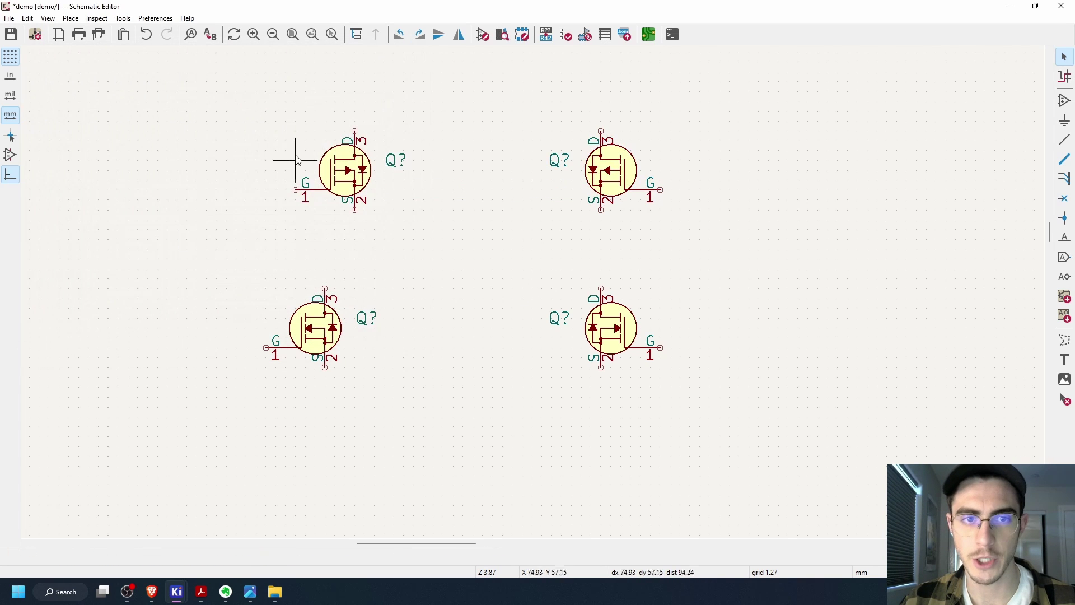
# Arrange the four MOSFETs into two aligned columns, left and right
pyautogui.moveTo(237, 123); pyautogui.dragTo(420, 233)
pyautogui.moveTo(348, 182); pyautogui.dragTo(387, 182)
pyautogui.moveTo(271, 240); pyautogui.dragTo(415, 393)
pyautogui.moveTo(329, 335); pyautogui.dragTo(399, 344)
pyautogui.moveTo(504, 247); pyautogui.dragTo(712, 429)
pyautogui.moveTo(606, 332)
pyautogui.mouseDown()
pyautogui.moveTo(606, 363)
pyautogui.moveTo(605, 354)
pyautogui.mouseUp()
pyautogui.click(604, 229)
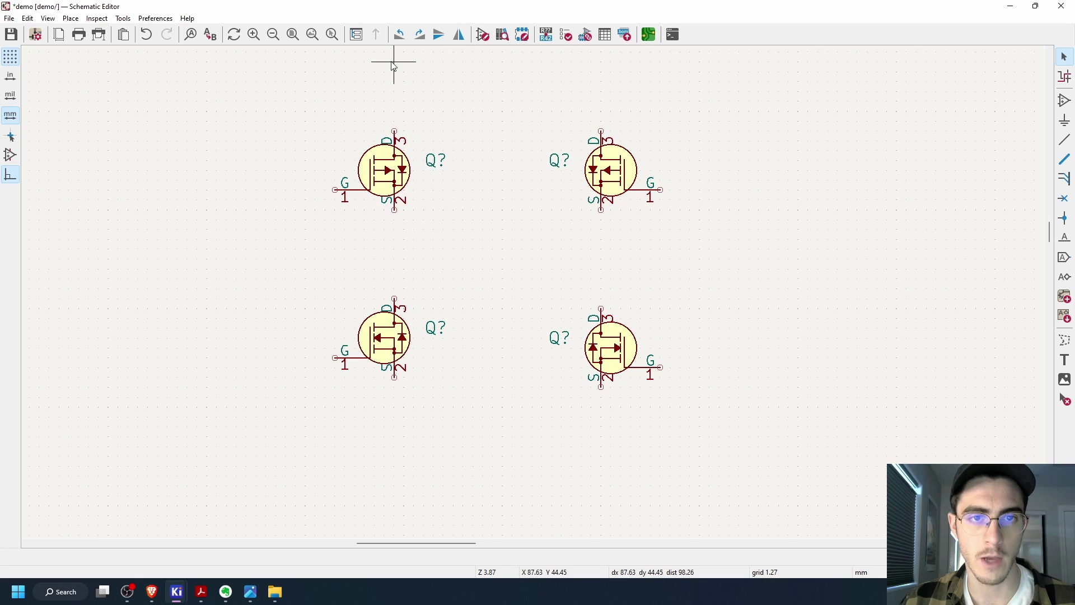
# Mirror both upper AO3401A MOSFETs vertically so their drains face down
pyautogui.rightClick(382, 157)
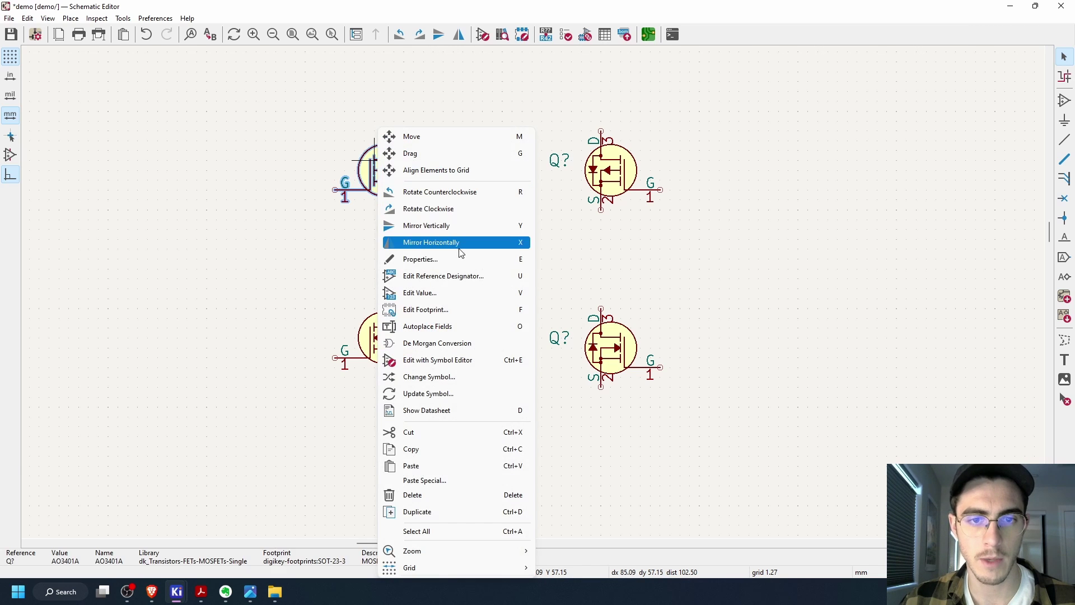
pyautogui.click(464, 227)
pyautogui.rightClick(599, 168)
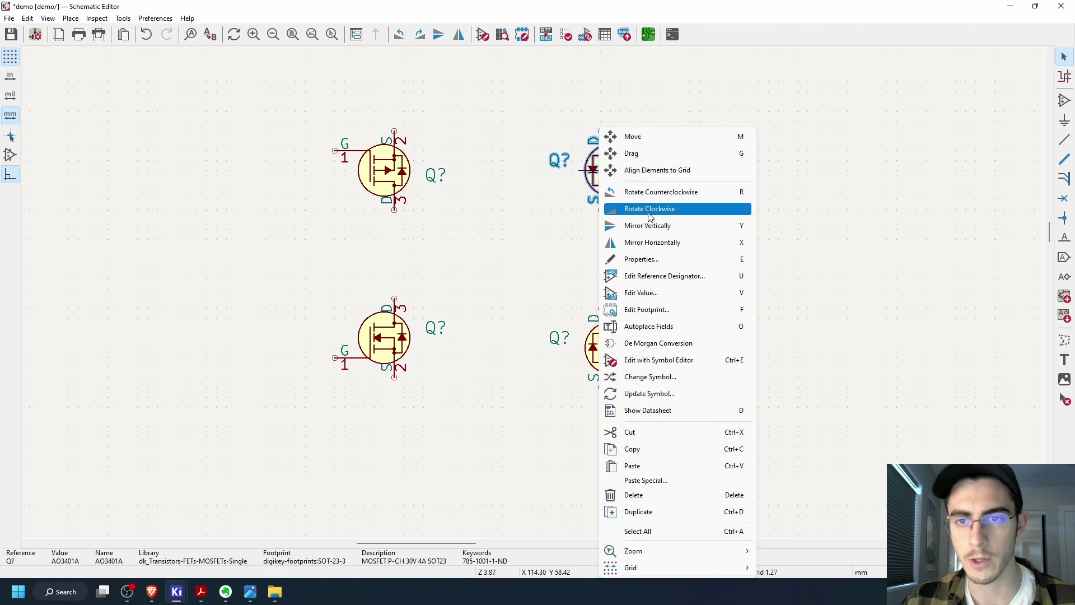
pyautogui.click(670, 225)
pyautogui.click(783, 234)
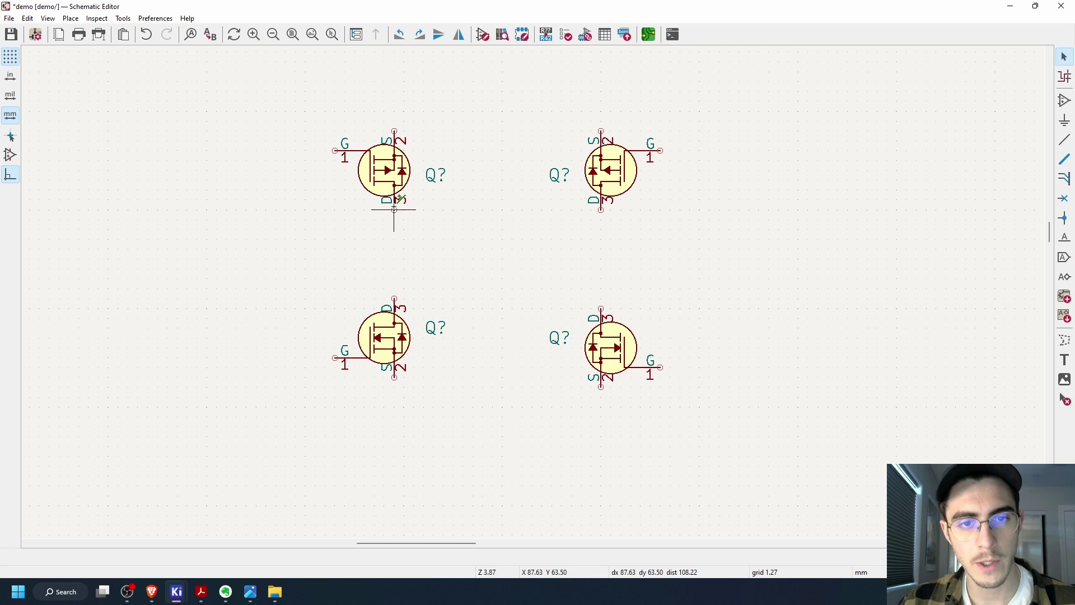
# Wire each upper MOSFET's drain to the lower drain, snapping the lower-right MOSFET onto its wire
pyautogui.press('w')
pyautogui.click(395, 298)
pyautogui.press('Escape')
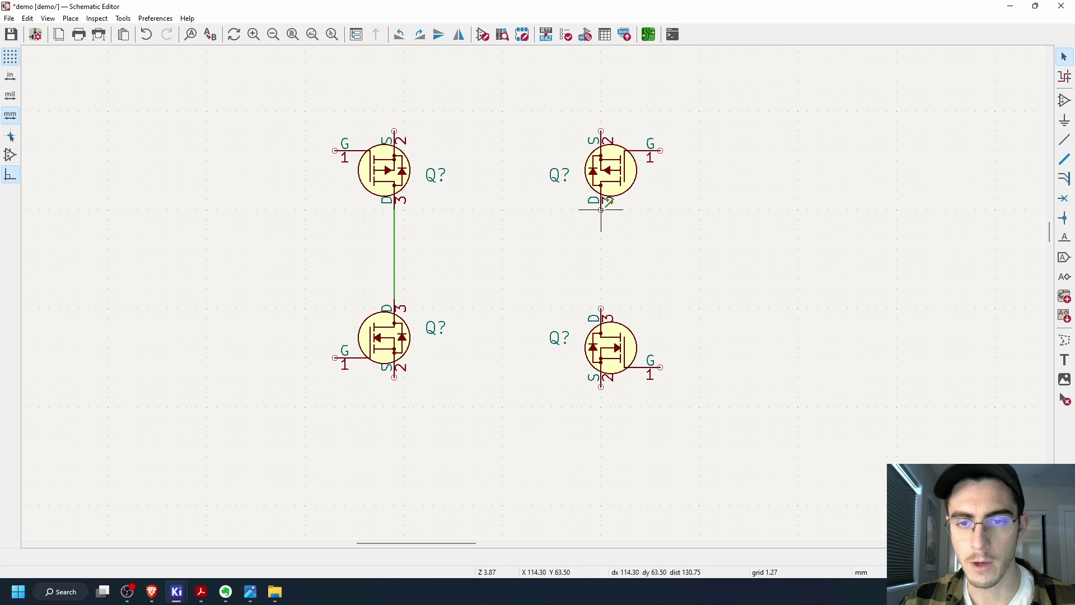
pyautogui.press('w')
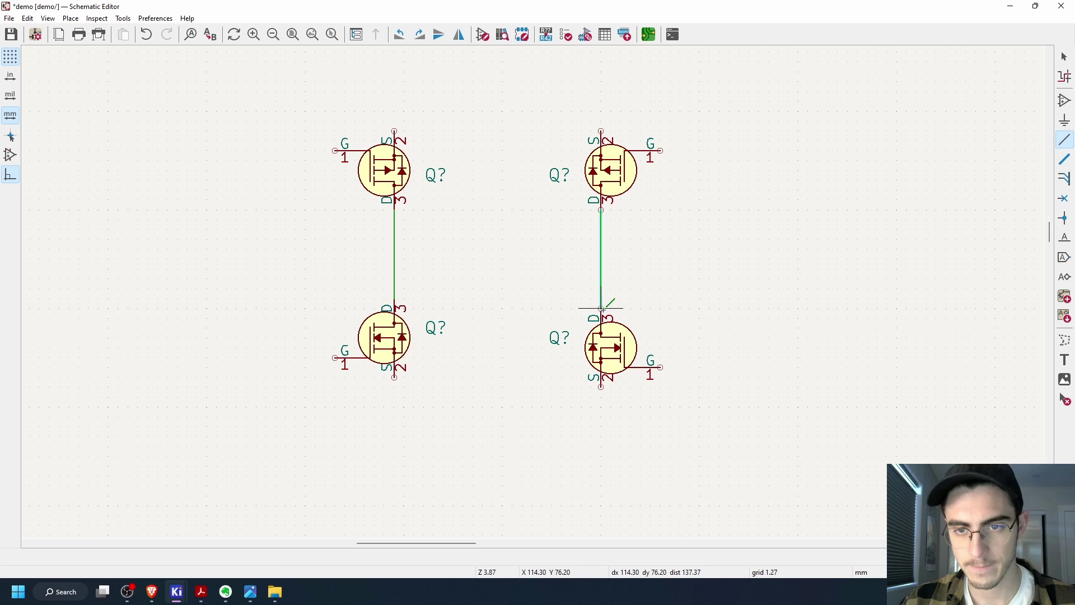
pyautogui.click(601, 308)
pyautogui.press('Escape')
pyautogui.moveTo(605, 351); pyautogui.dragTo(605, 341)
pyautogui.click(632, 241)
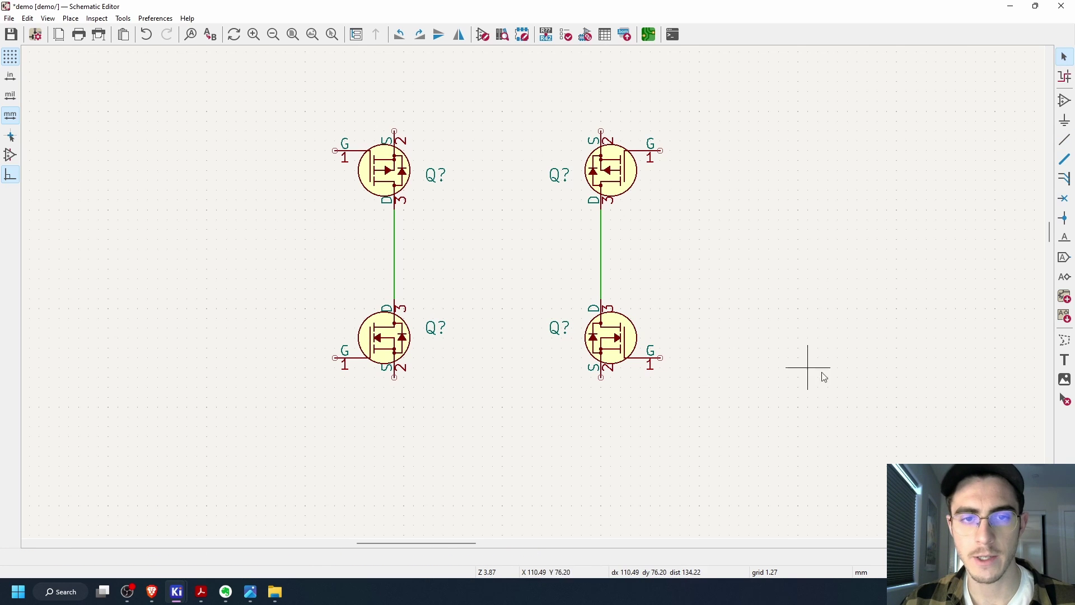
pyautogui.click(1064, 101)
# Place two Isolator 4N25 optocouplers, one left and one right of the MOSFETs
pyautogui.click(661, 161)
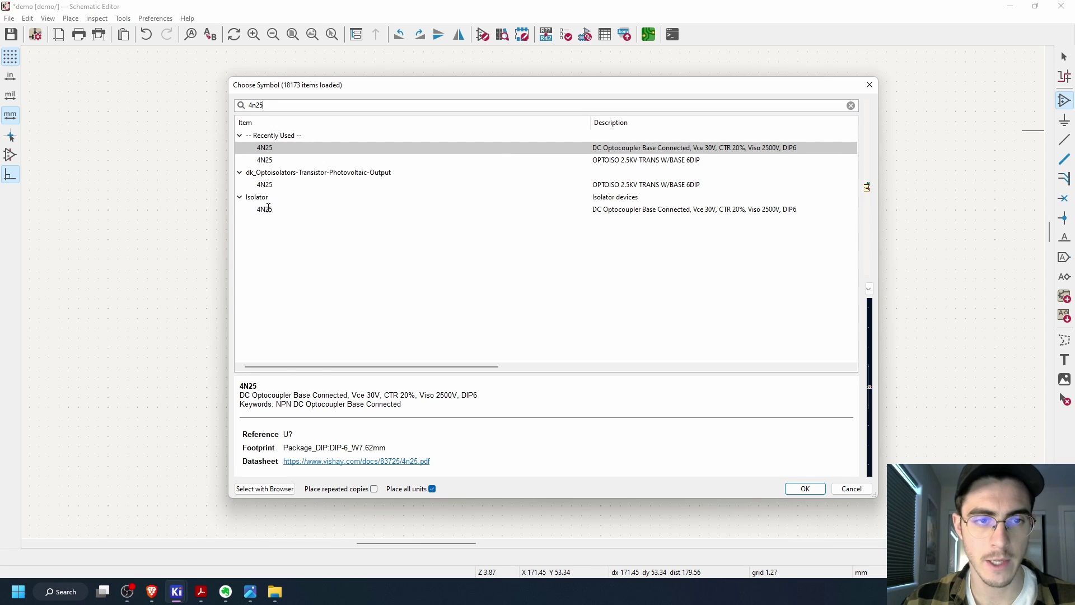
pyautogui.click(268, 210)
pyautogui.click(790, 491)
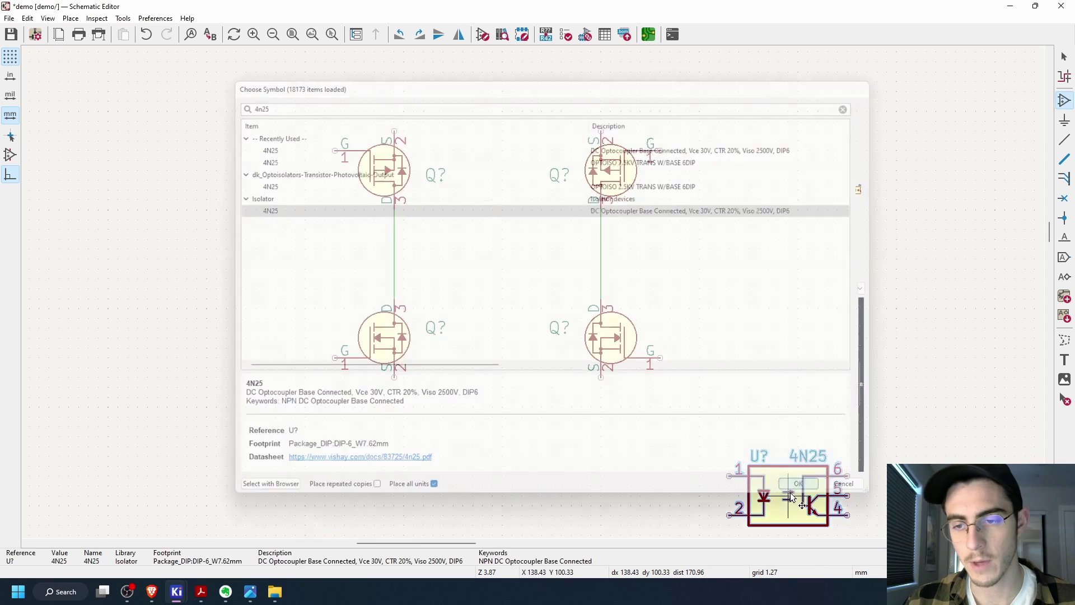
pyautogui.click(207, 318)
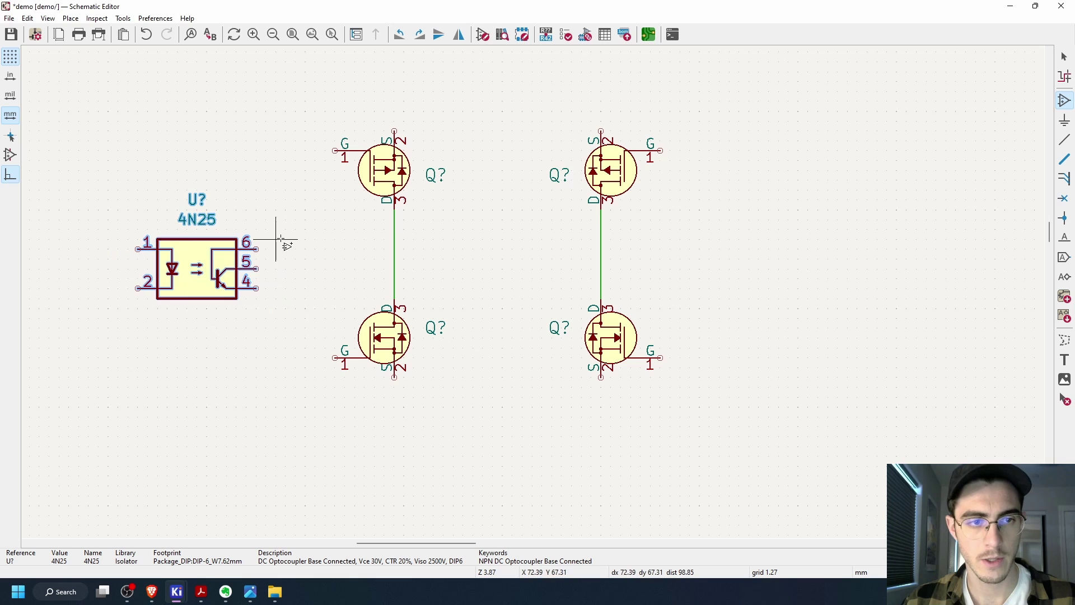
pyautogui.click(271, 201)
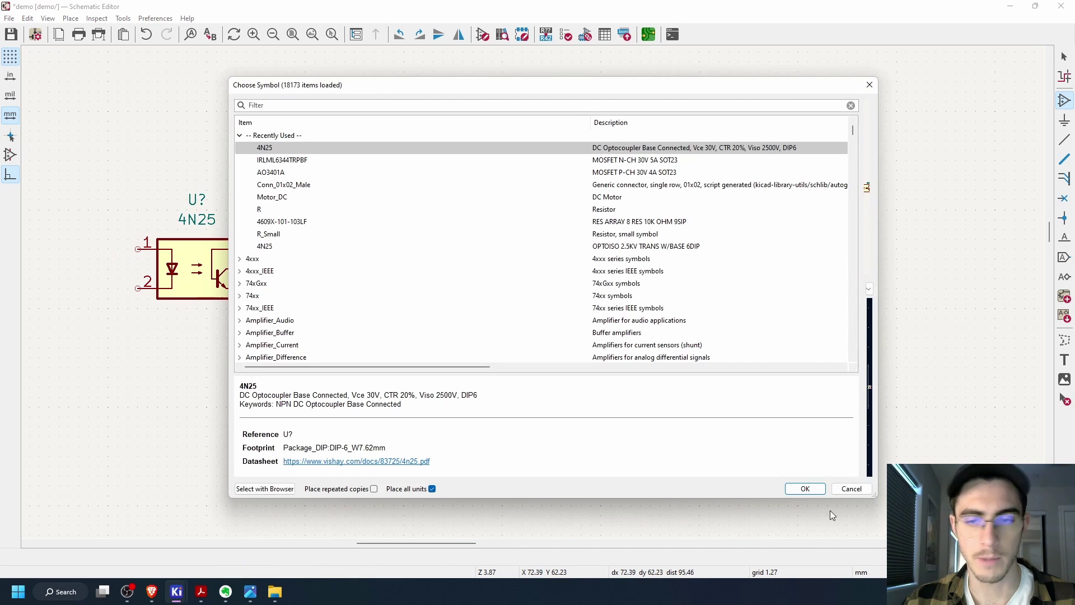
pyautogui.click(807, 489)
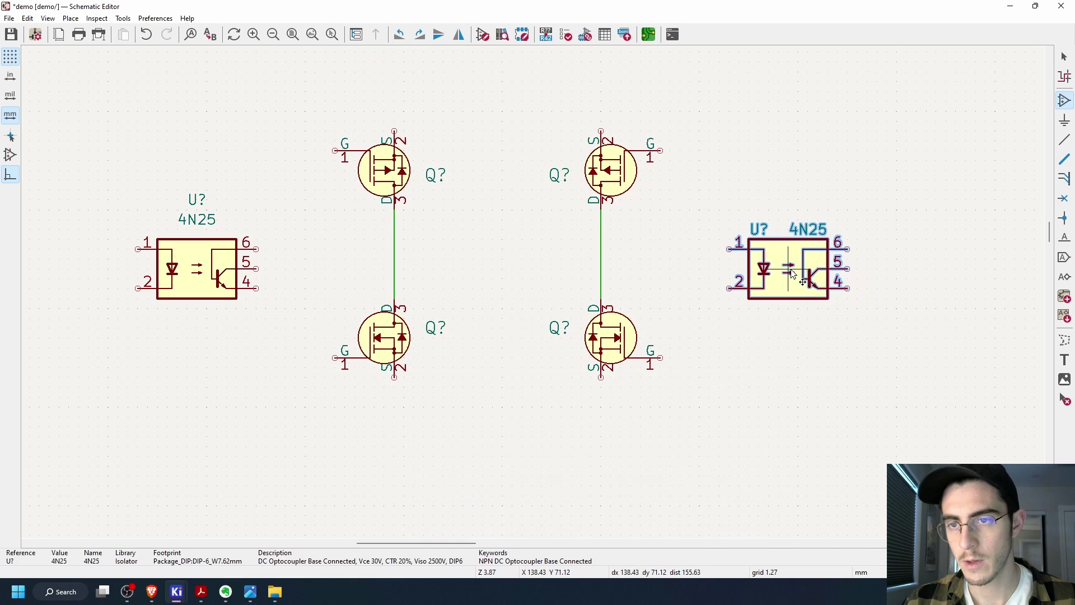
pyautogui.click(791, 269)
pyautogui.press('Escape')
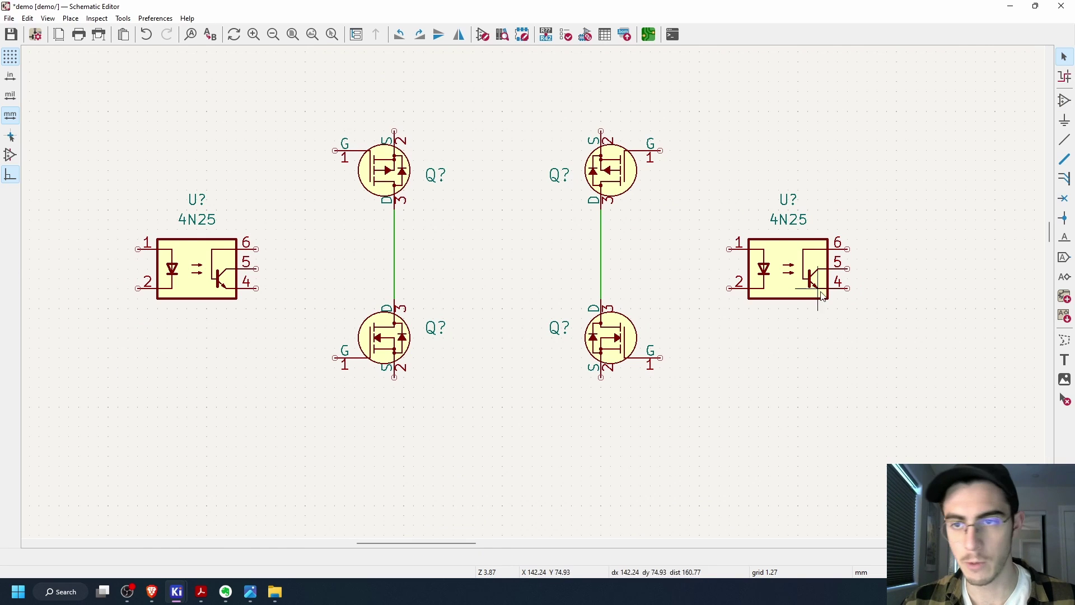
# Mirror the right 4N25 horizontally and nudge both optocouplers toward the bridge
pyautogui.click(783, 258)
pyautogui.rightClick(782, 257)
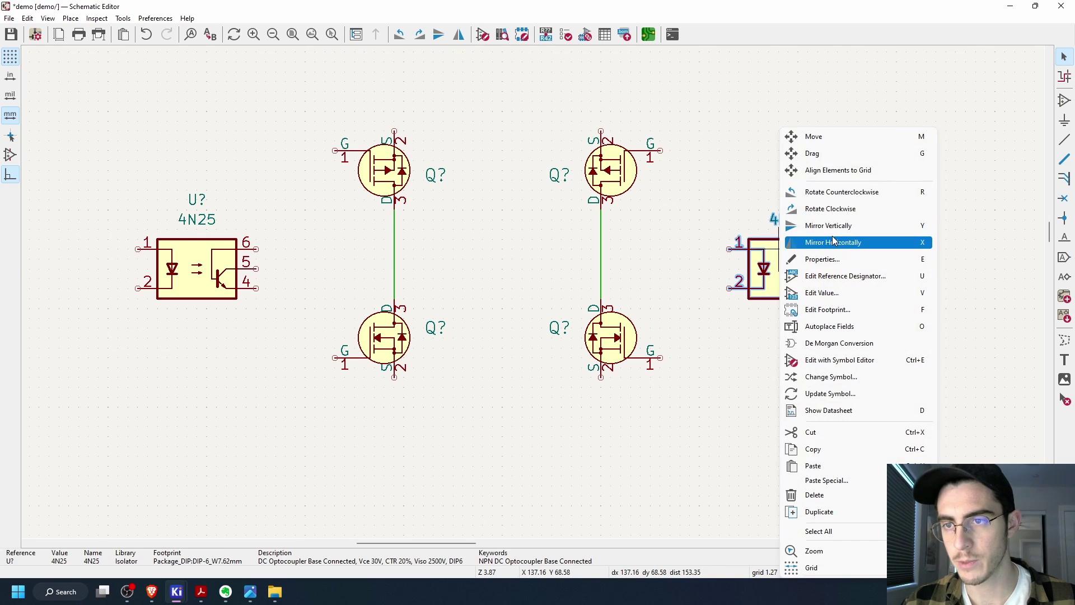
pyautogui.click(820, 240)
pyautogui.press('Escape')
pyautogui.click(762, 270)
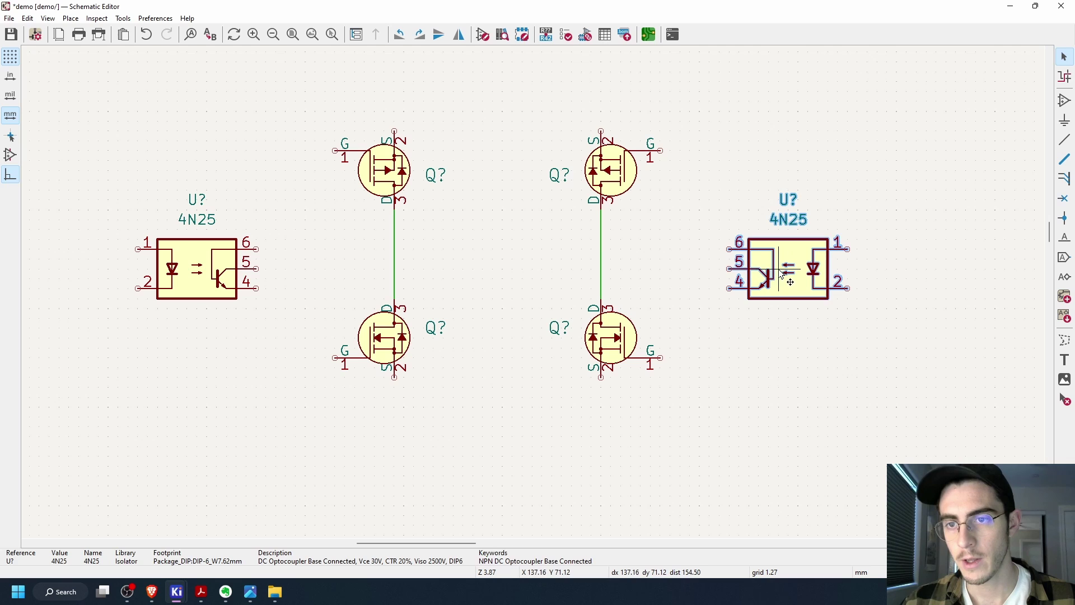
pyautogui.press('m')
pyautogui.press('Escape')
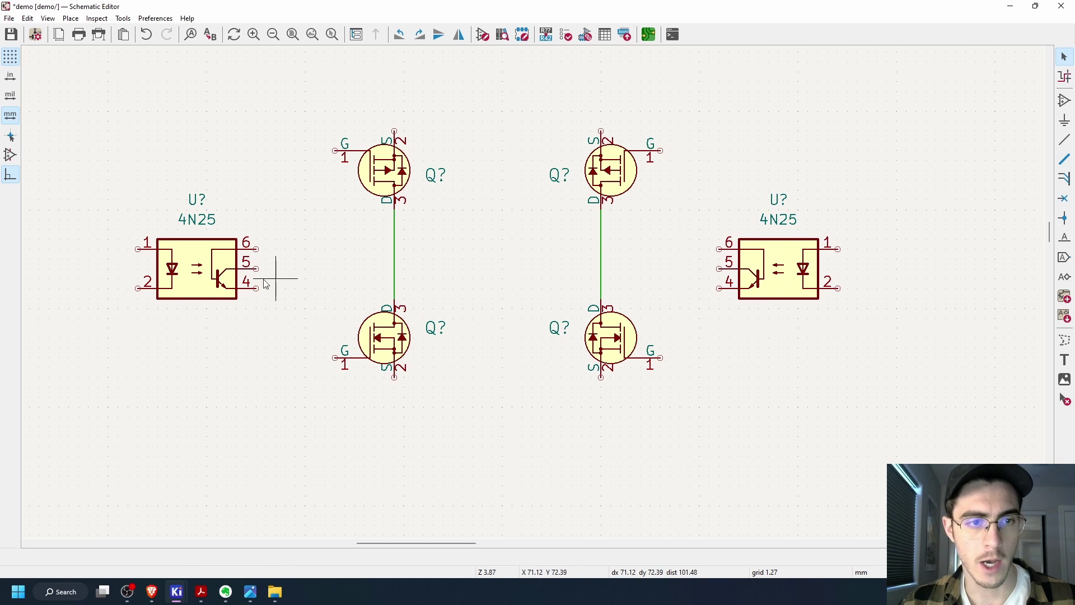
pyautogui.click(255, 272)
pyautogui.press('m')
pyautogui.press('Escape')
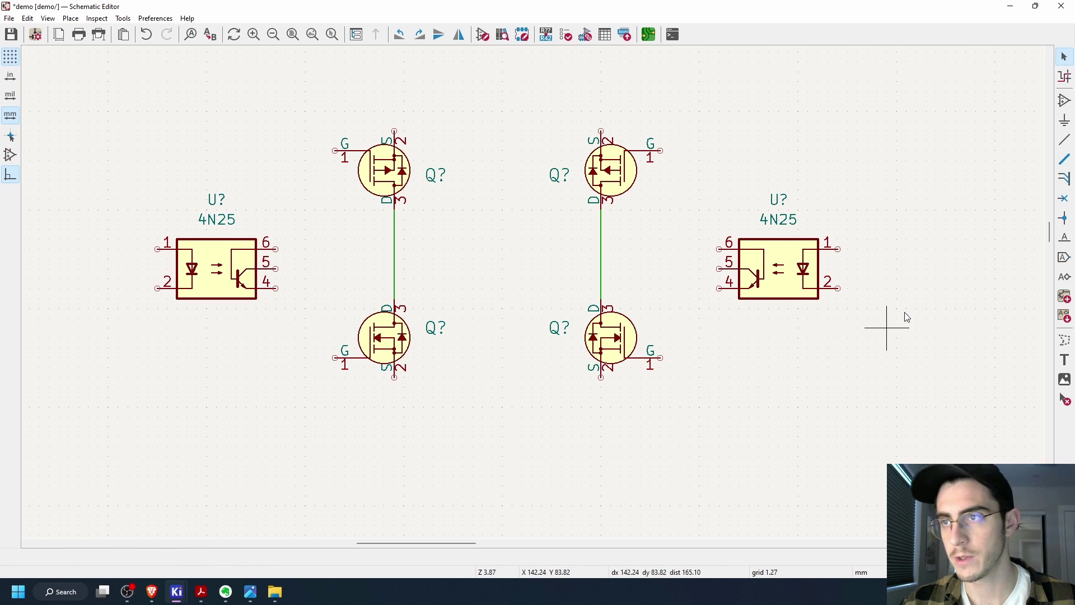
# Place a generic R resistor above the right optocoupler
pyautogui.click(1066, 103)
pyautogui.click(854, 175)
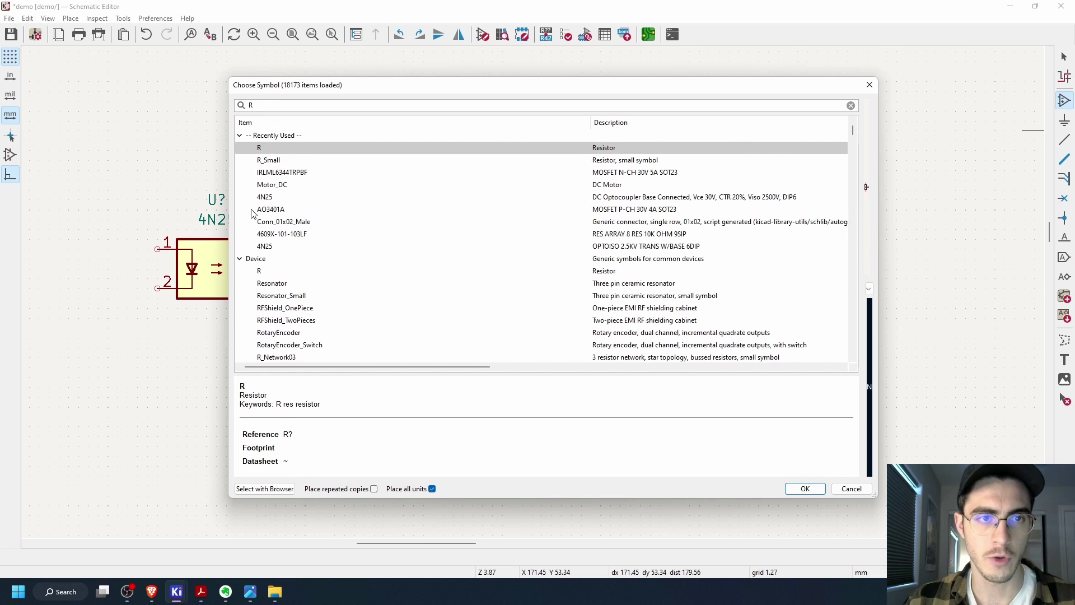
pyautogui.click(239, 136)
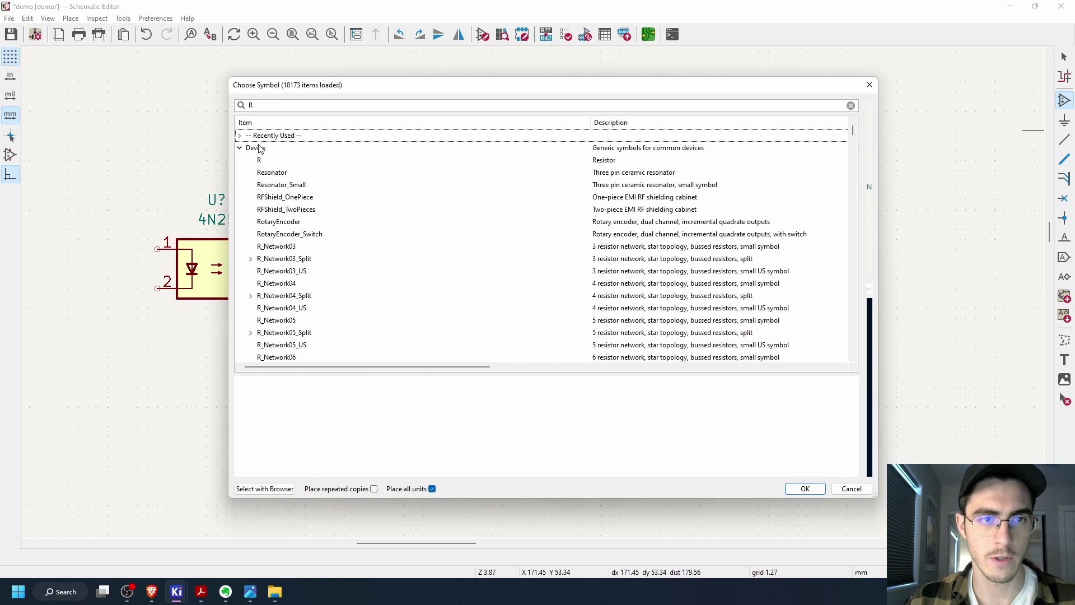
pyautogui.click(262, 163)
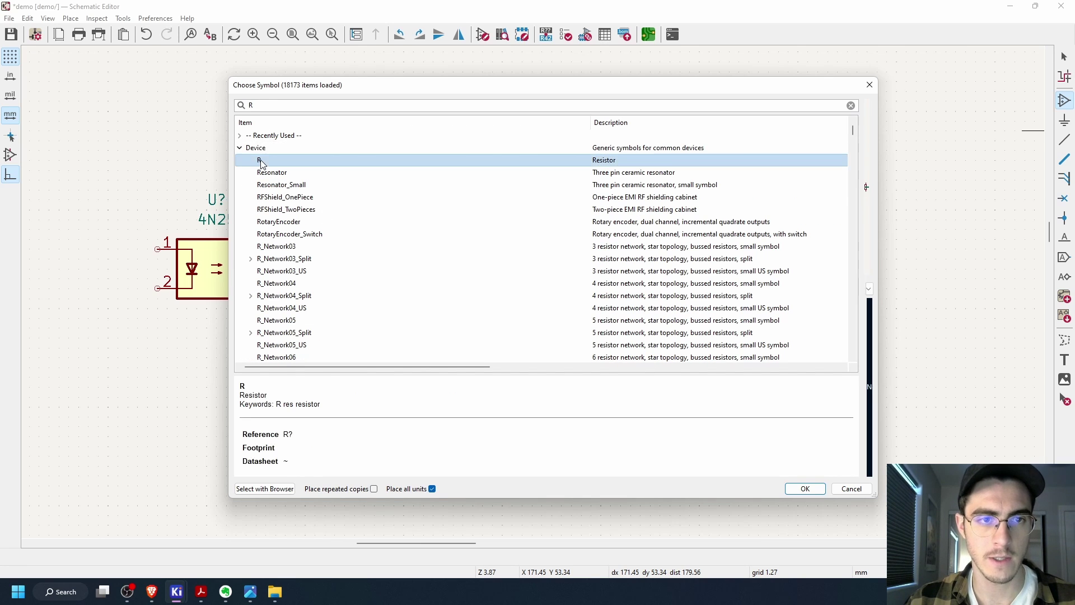
pyautogui.click(805, 489)
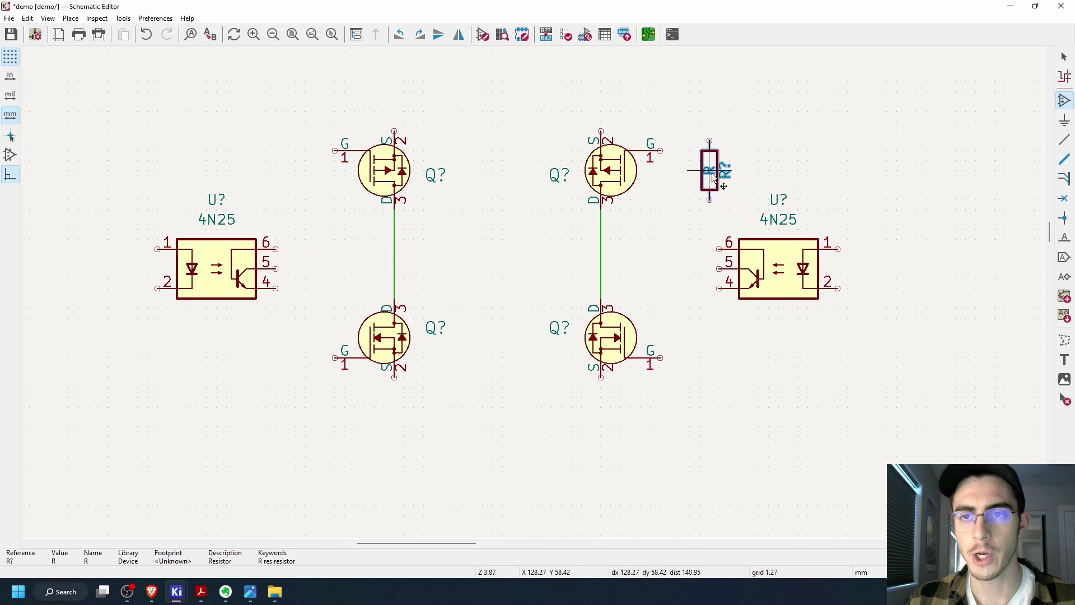
pyautogui.click(712, 177)
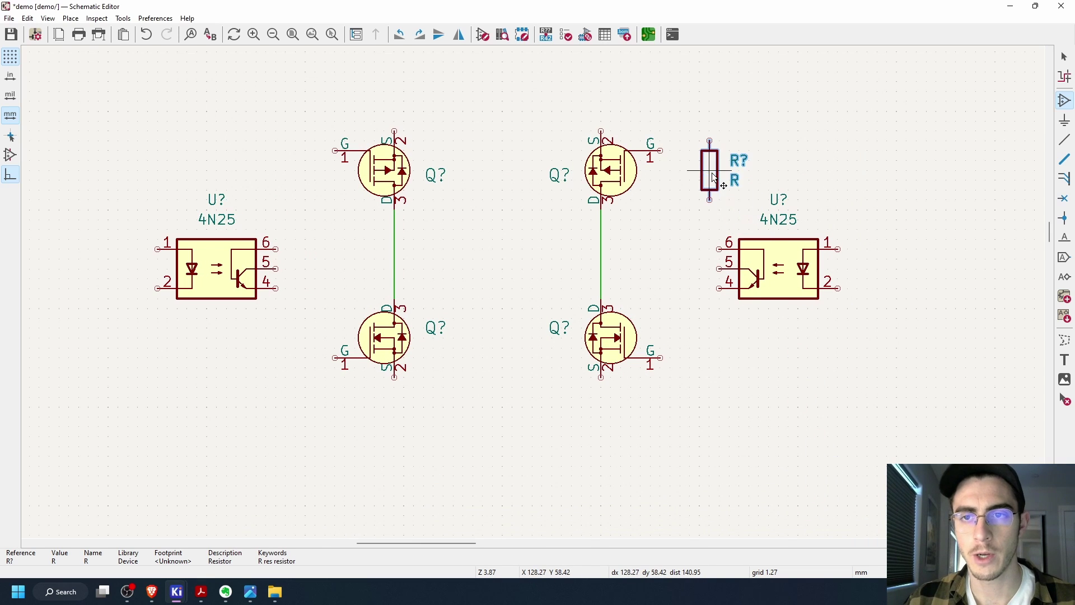
# Place two more R resistors, beside the upper-left MOSFET gate and above the left optocoupler
pyautogui.click(286, 131)
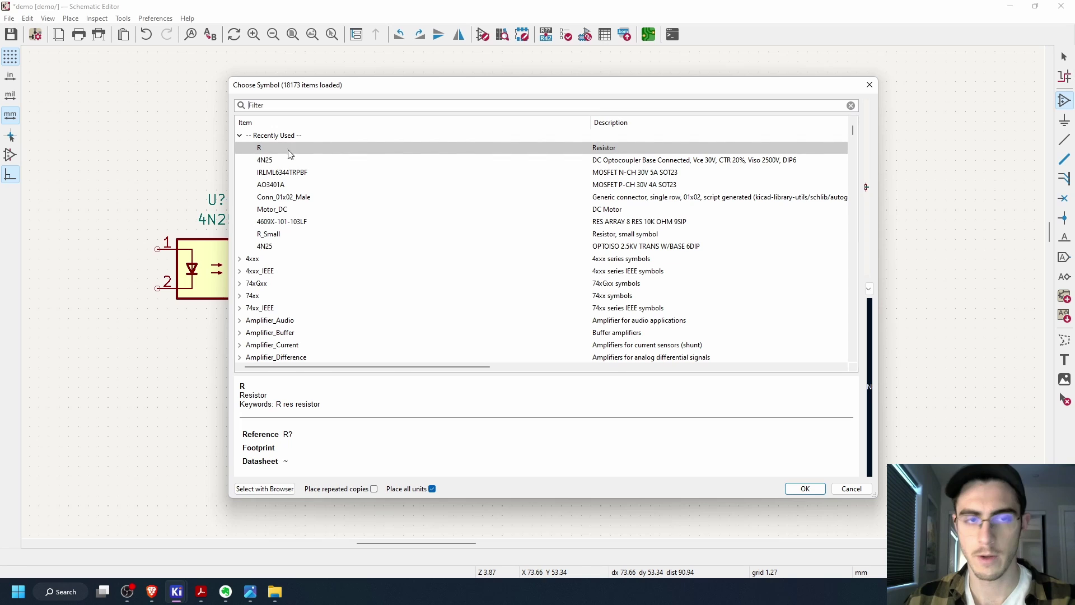
pyautogui.click(805, 489)
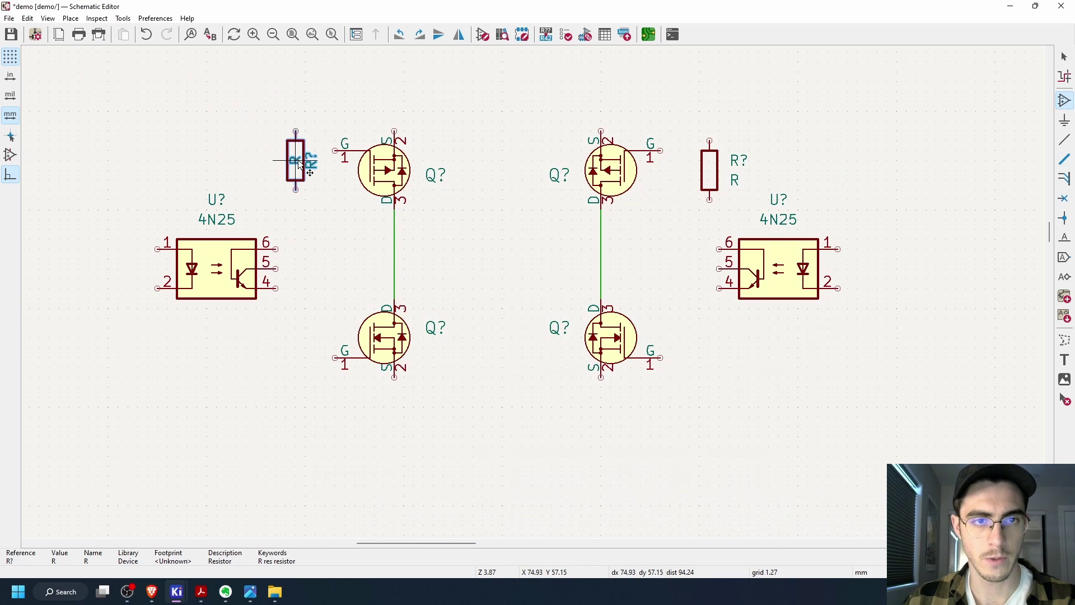
pyautogui.click(290, 177)
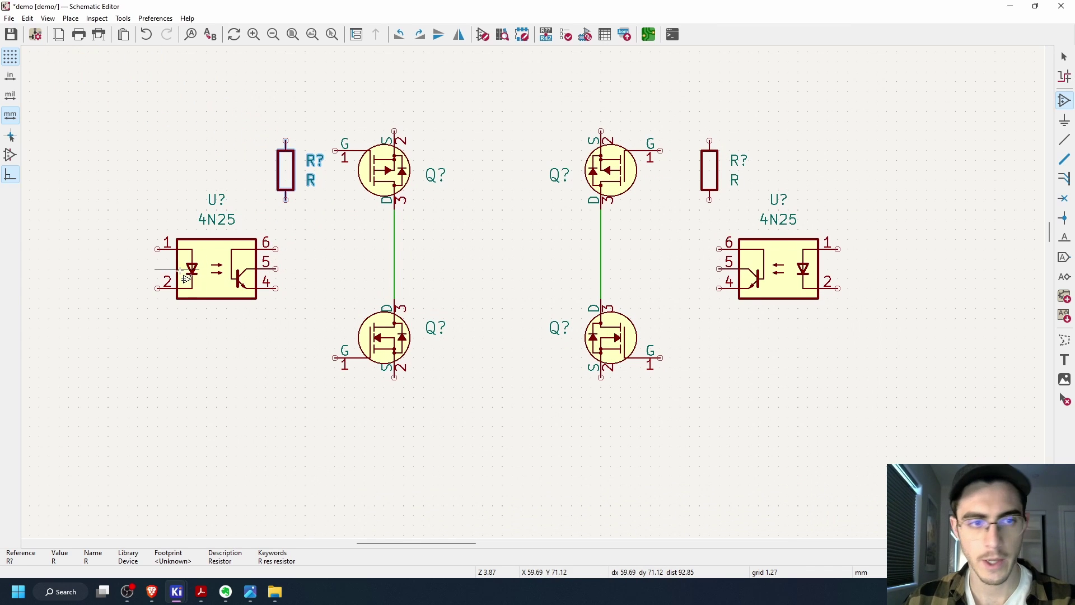
pyautogui.click(138, 142)
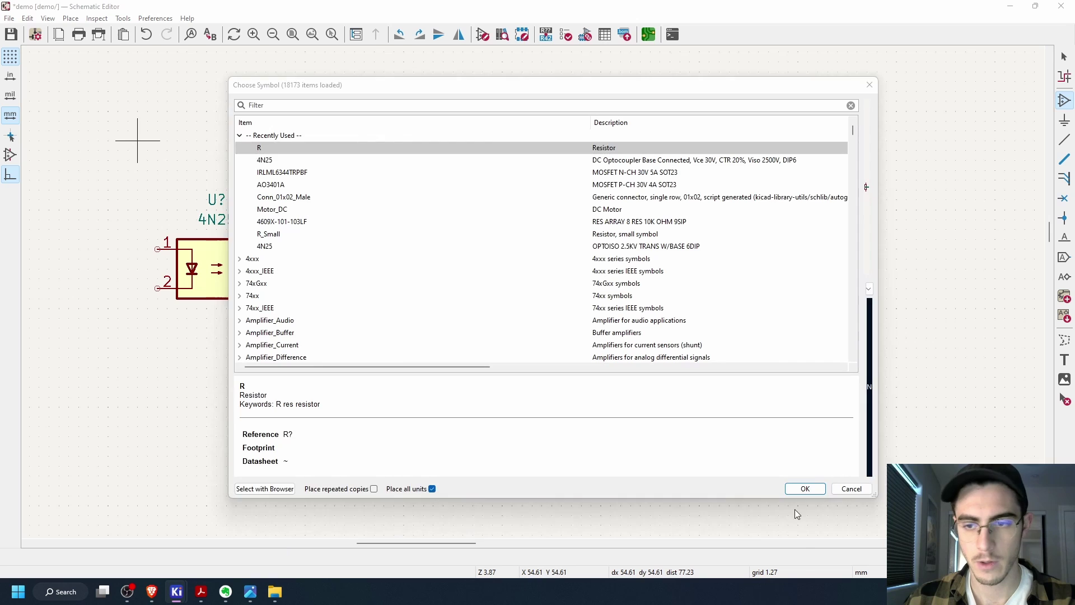
pyautogui.press('Return')
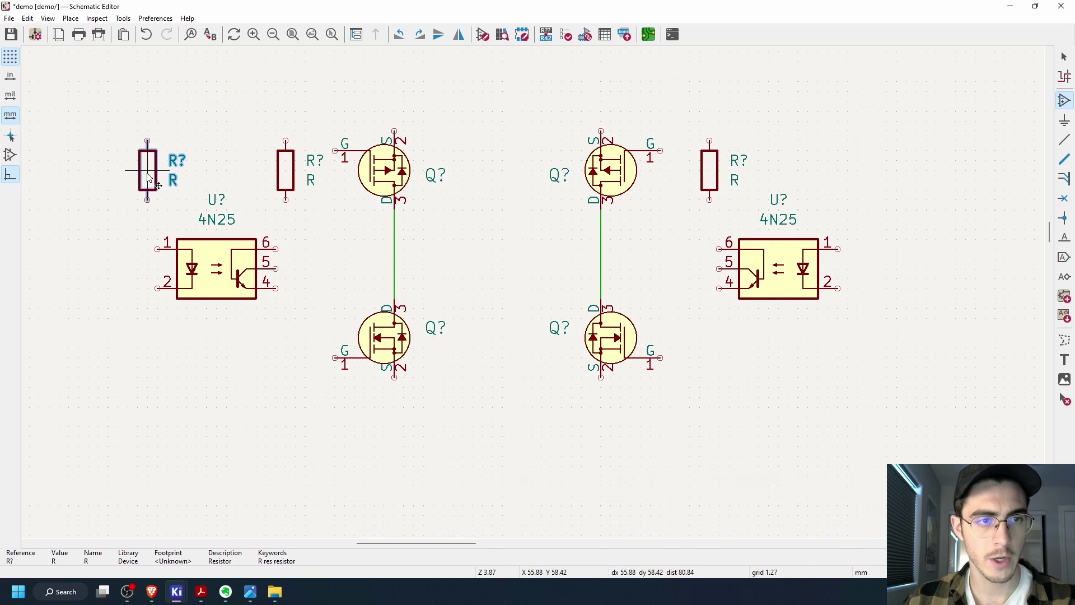
pyautogui.click(150, 178)
pyautogui.press('Escape')
# Duplicate the leftmost resistor to the far right and begin a global label named Vm
pyautogui.click(150, 177)
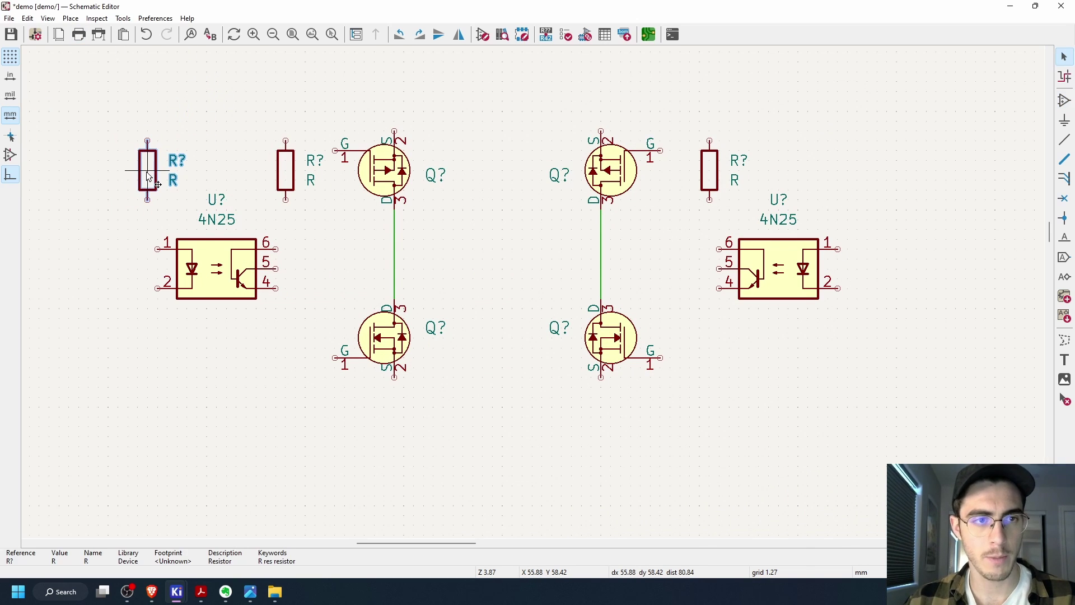
pyautogui.hotkey('ctrl', 'd')
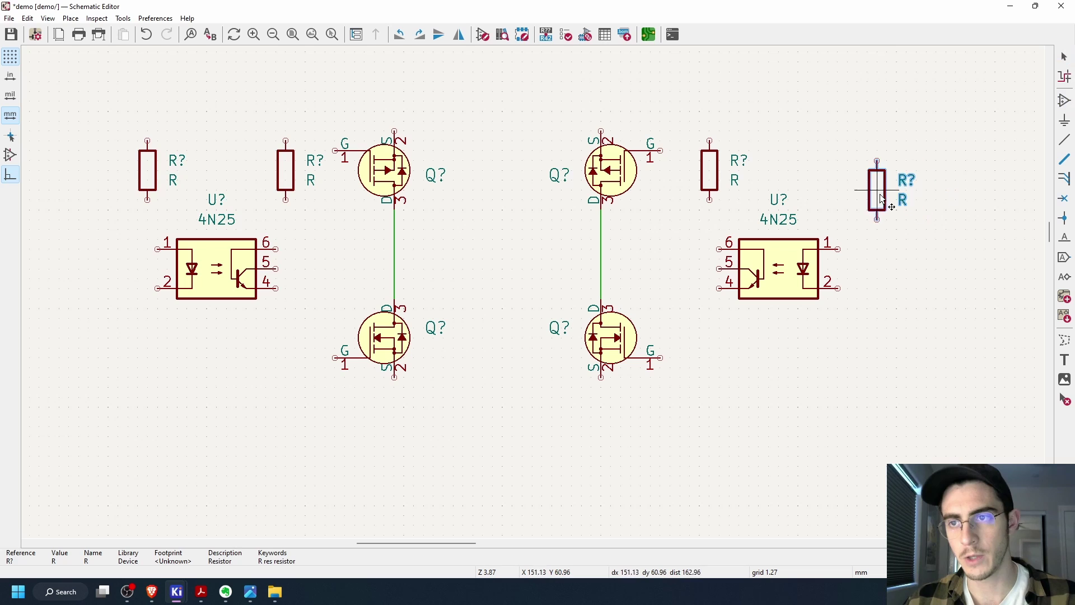
pyautogui.click(901, 188)
pyautogui.click(840, 321)
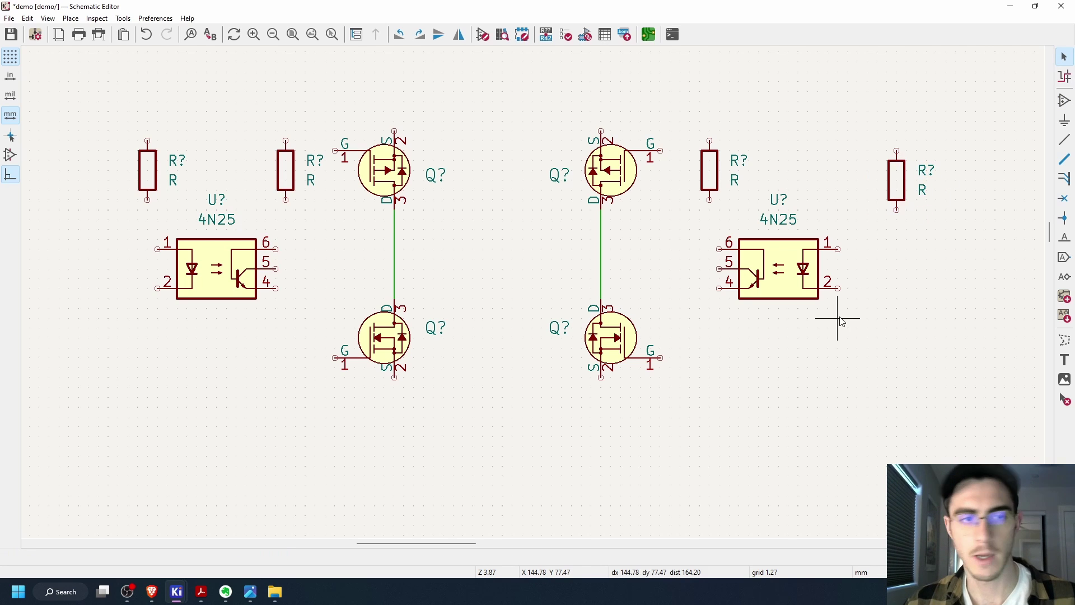
pyautogui.moveTo(690, 269); pyautogui.dragTo(745, 315, button='middle')
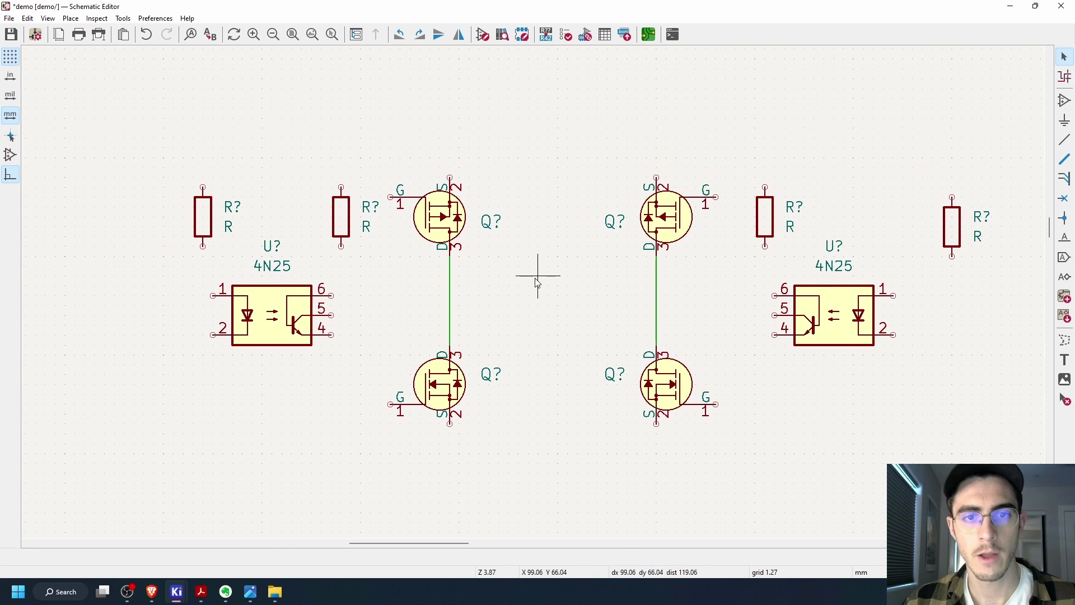
pyautogui.keyDown('shift'); pyautogui.scroll(1, 547, 226); pyautogui.keyUp('shift')
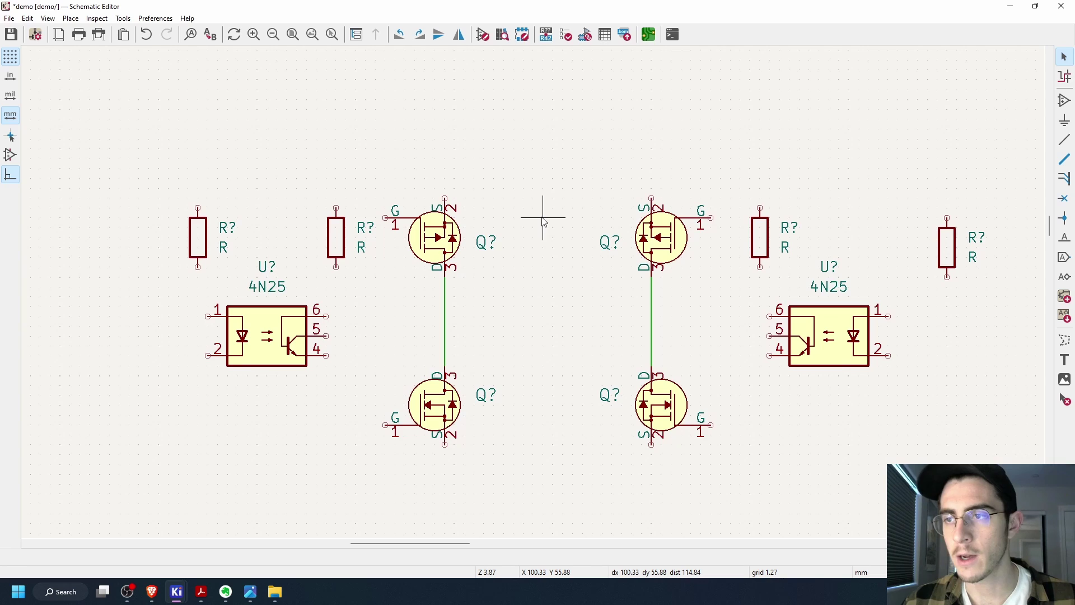
pyautogui.keyDown('shift'); pyautogui.scroll(-1, 532, 223); pyautogui.keyUp('shift')
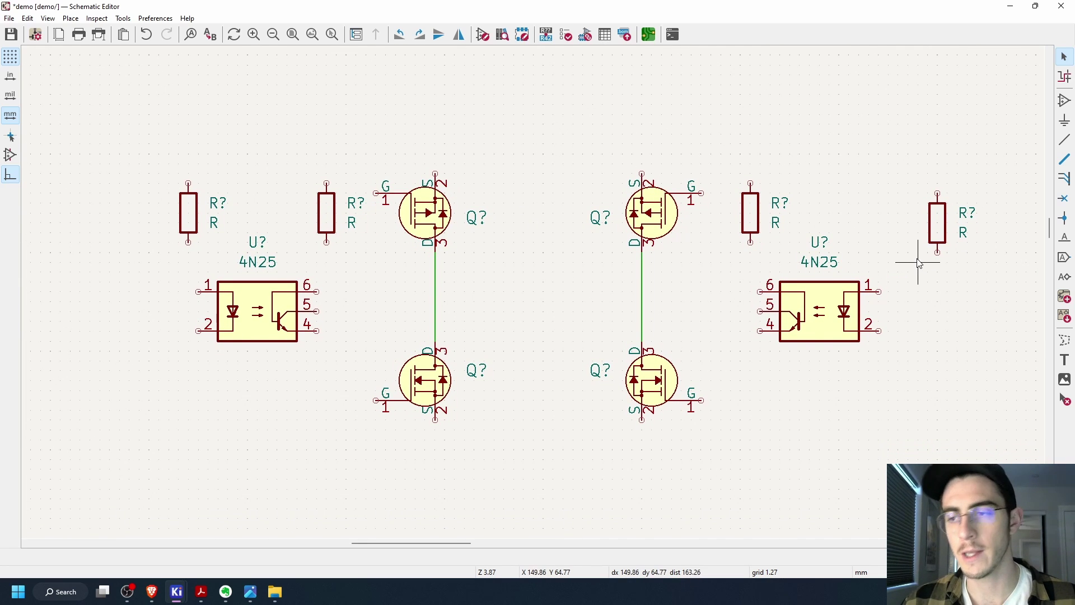
pyautogui.click(1065, 258)
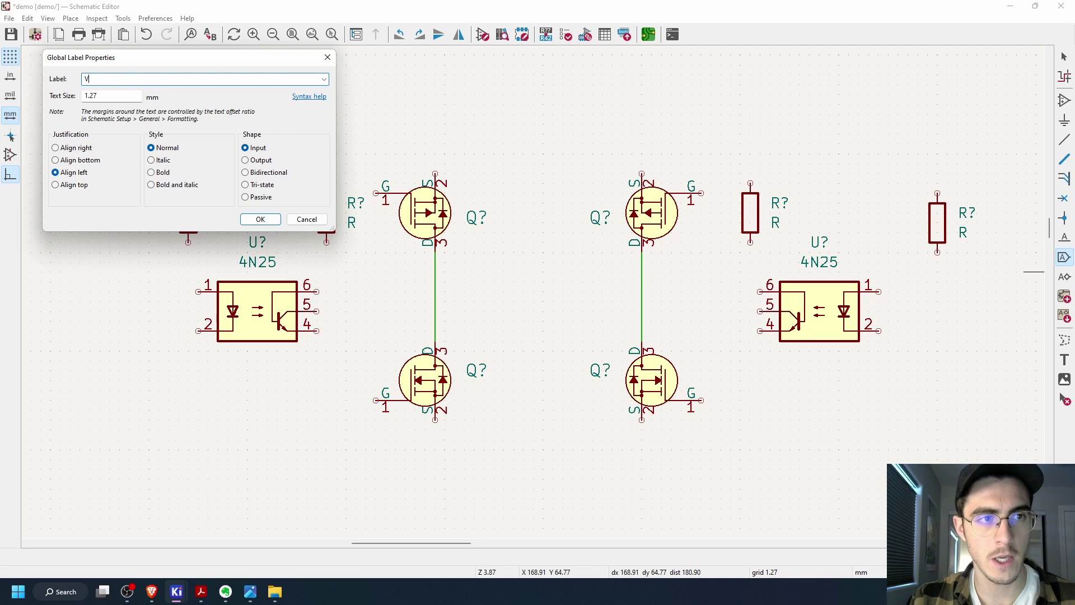
# Place the Vm label vertically above the bridge and wire it to the left upper MOSFET's source
pyautogui.click(261, 220)
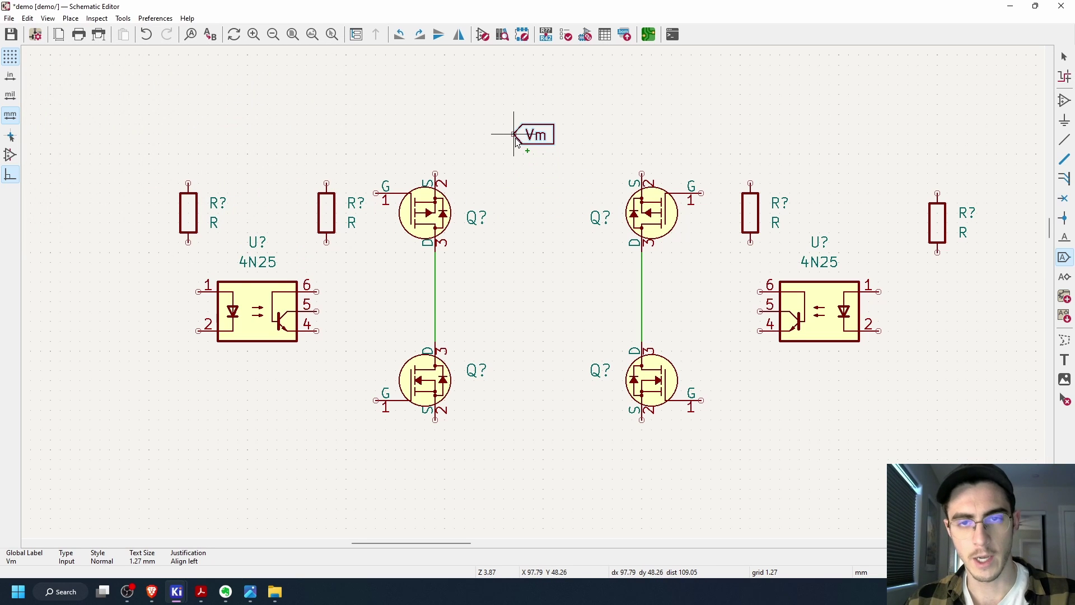
pyautogui.press('r')
pyautogui.click(544, 156)
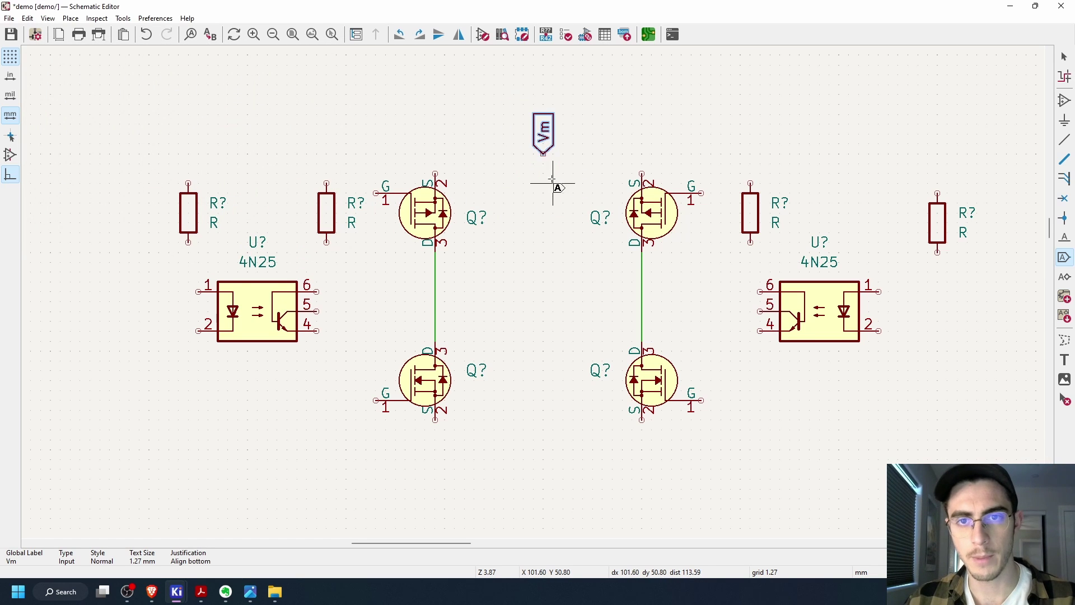
pyautogui.press('w')
pyautogui.click(543, 163)
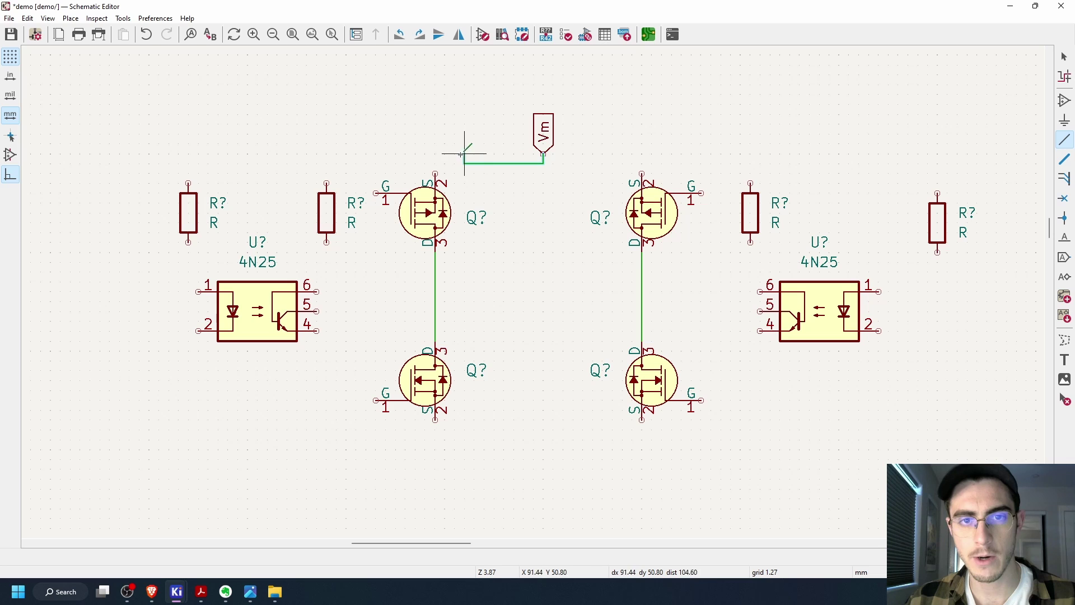
pyautogui.click(435, 163)
pyautogui.click(436, 174)
pyautogui.press('Escape')
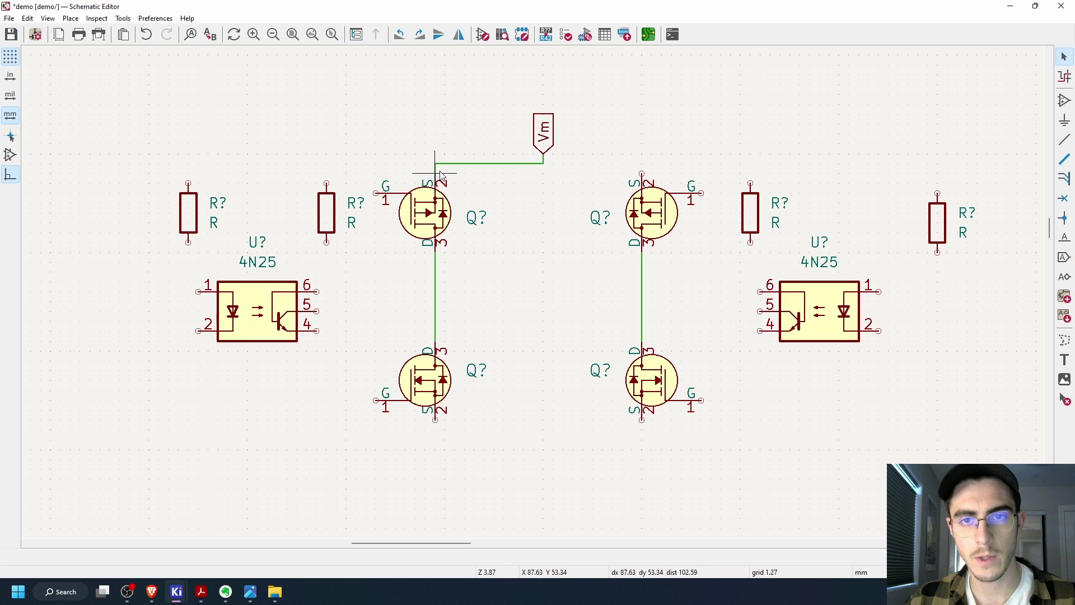
# Wire the right upper MOSFET's source to the Vm net
pyautogui.press('w')
pyautogui.click(643, 163)
pyautogui.click(544, 164)
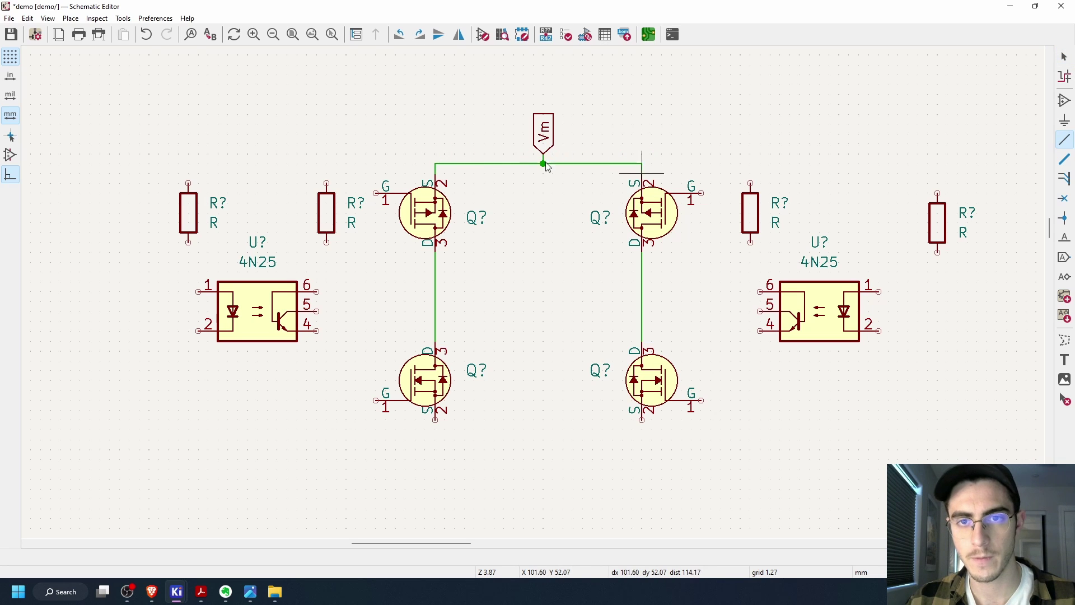
pyautogui.press('Escape')
# Lower the top-left MOSFET and wire a resistor above it from Vm to its gate
pyautogui.click(325, 211)
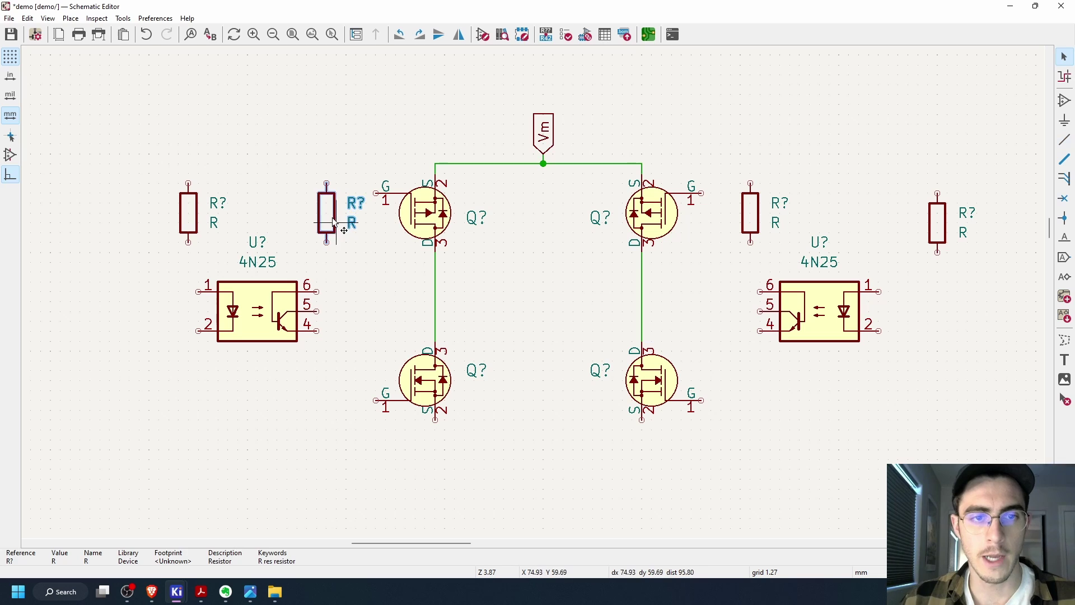
pyautogui.moveTo(249, 326); pyautogui.dragTo(219, 336)
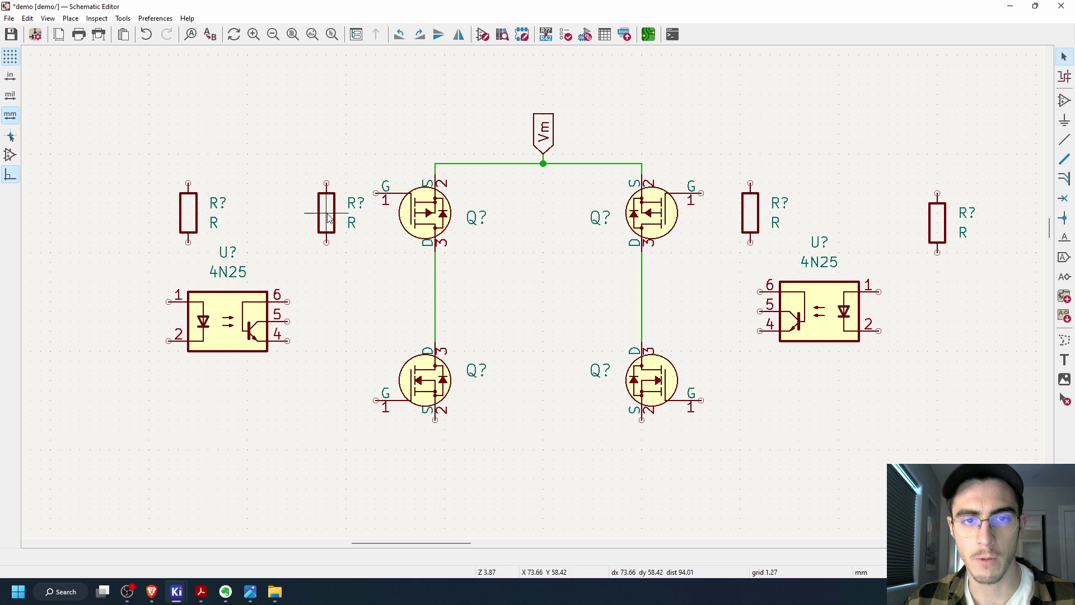
pyautogui.click(421, 211)
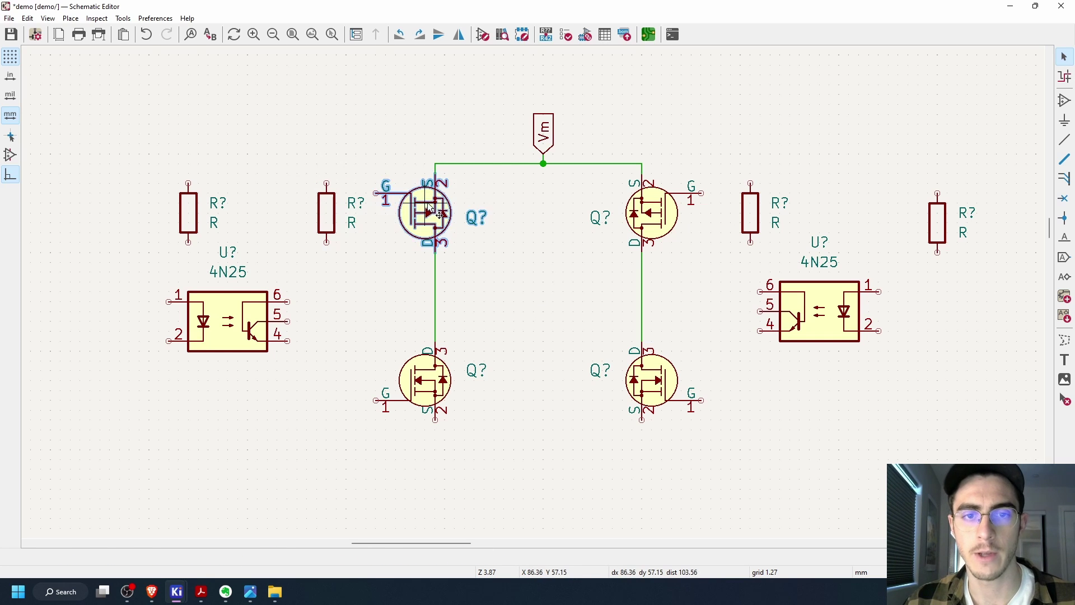
pyautogui.moveTo(429, 212); pyautogui.dragTo(439, 277)
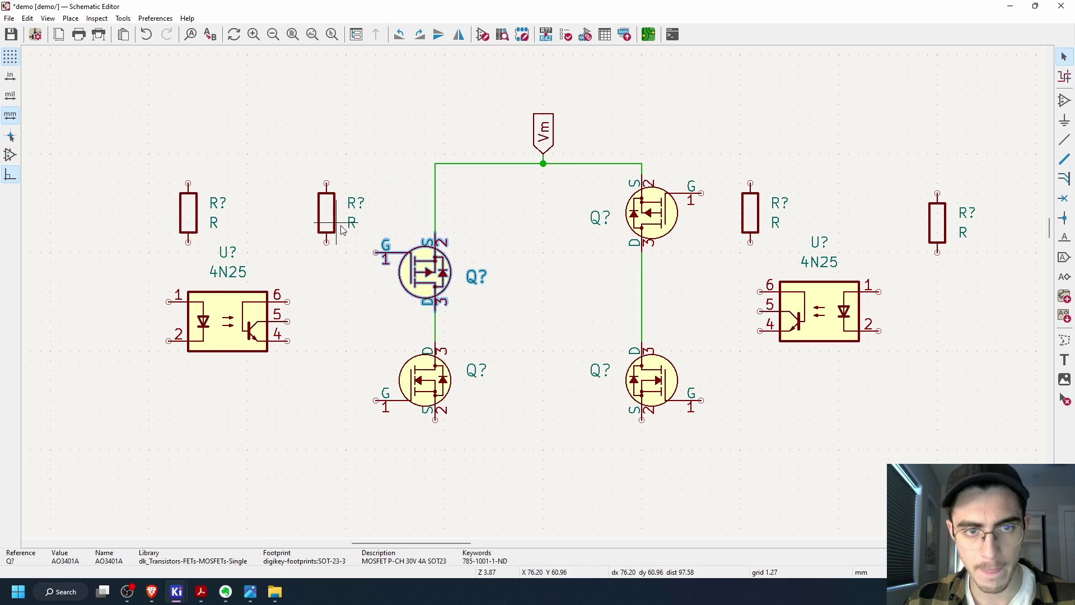
pyautogui.moveTo(325, 214); pyautogui.dragTo(374, 204)
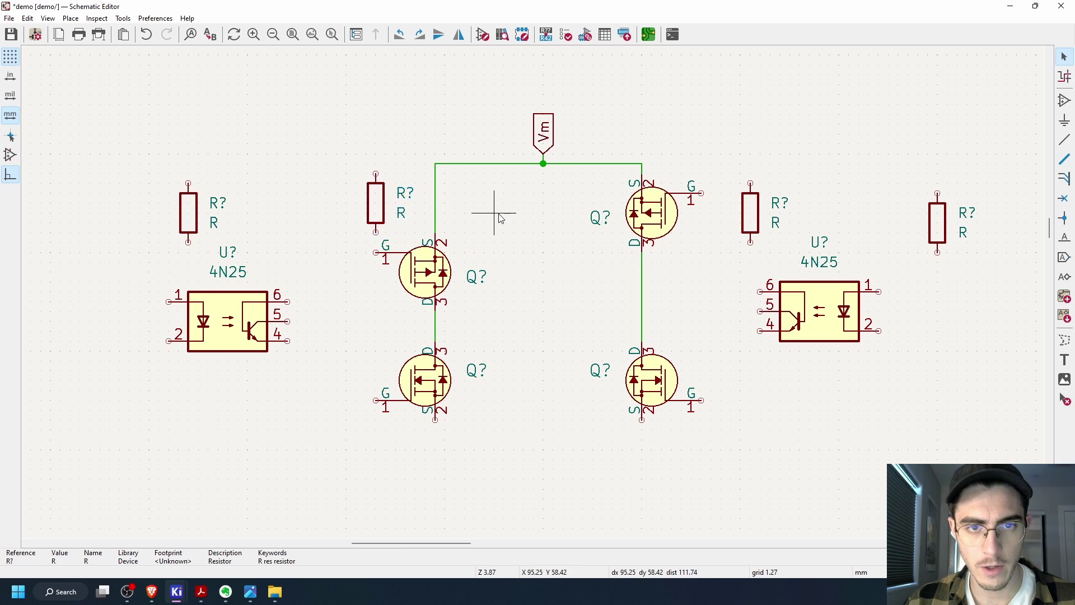
pyautogui.press('w')
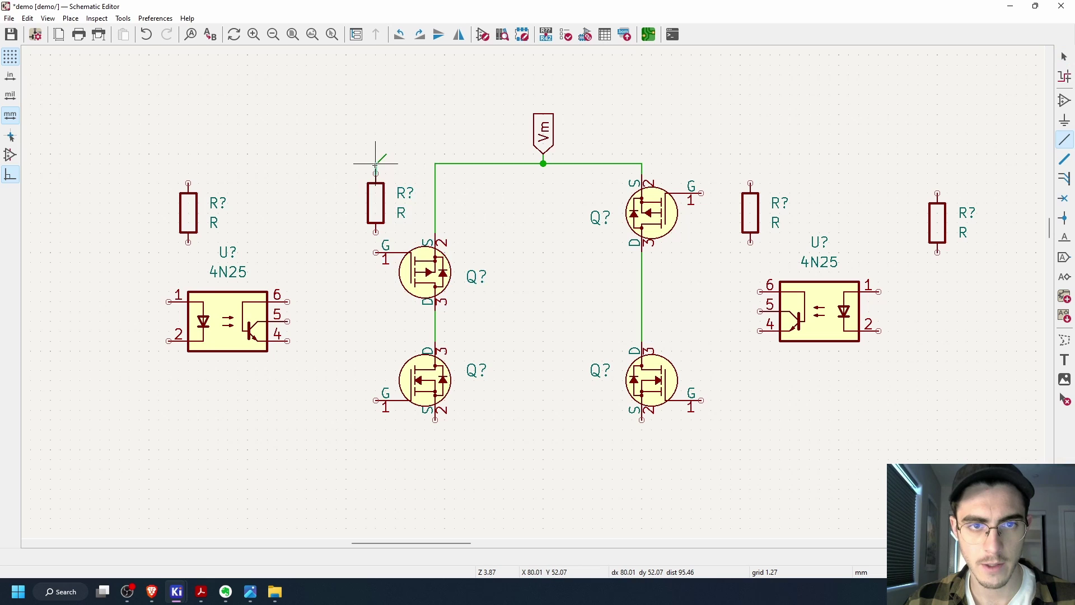
pyautogui.click(436, 163)
pyautogui.press('Escape')
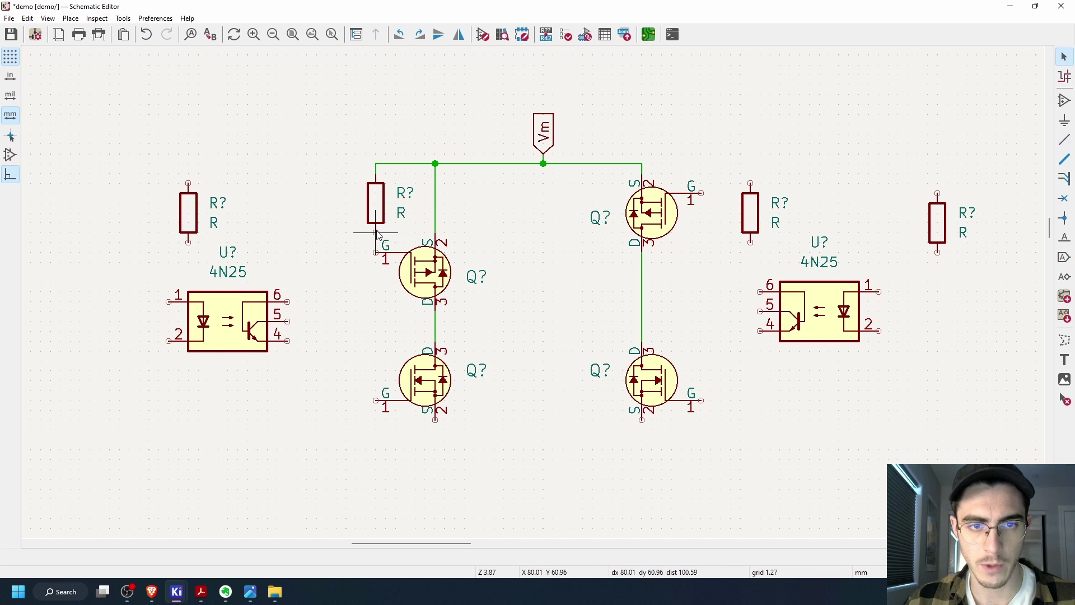
pyautogui.click(375, 253)
pyautogui.press('Escape')
# Lower the top-right MOSFET and wire a resistor above it from Vm to its gate
pyautogui.click(652, 226)
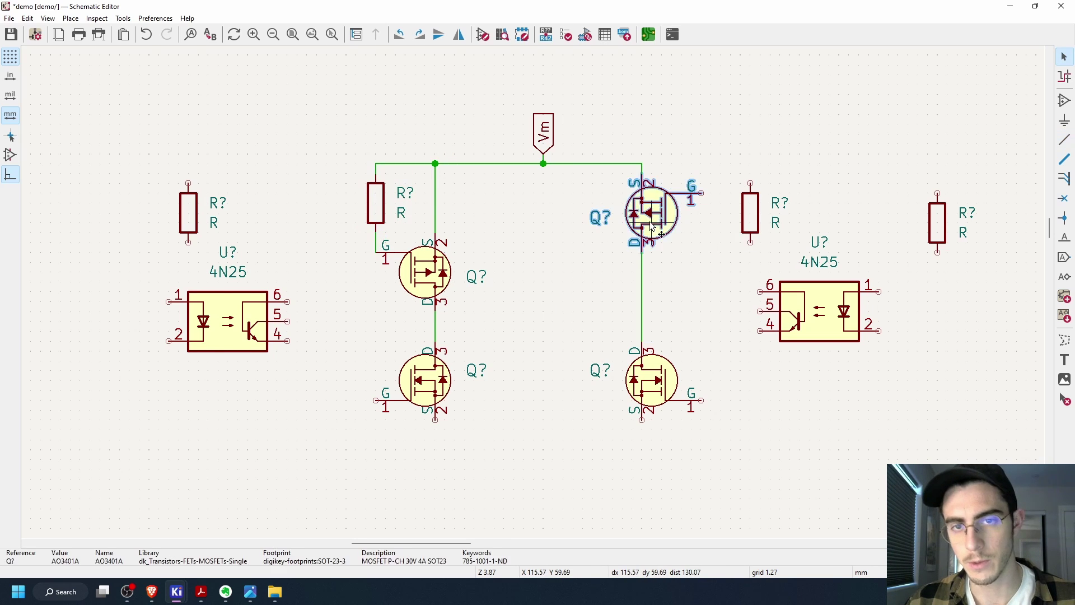
pyautogui.moveTo(652, 227); pyautogui.dragTo(653, 287)
pyautogui.click(754, 209)
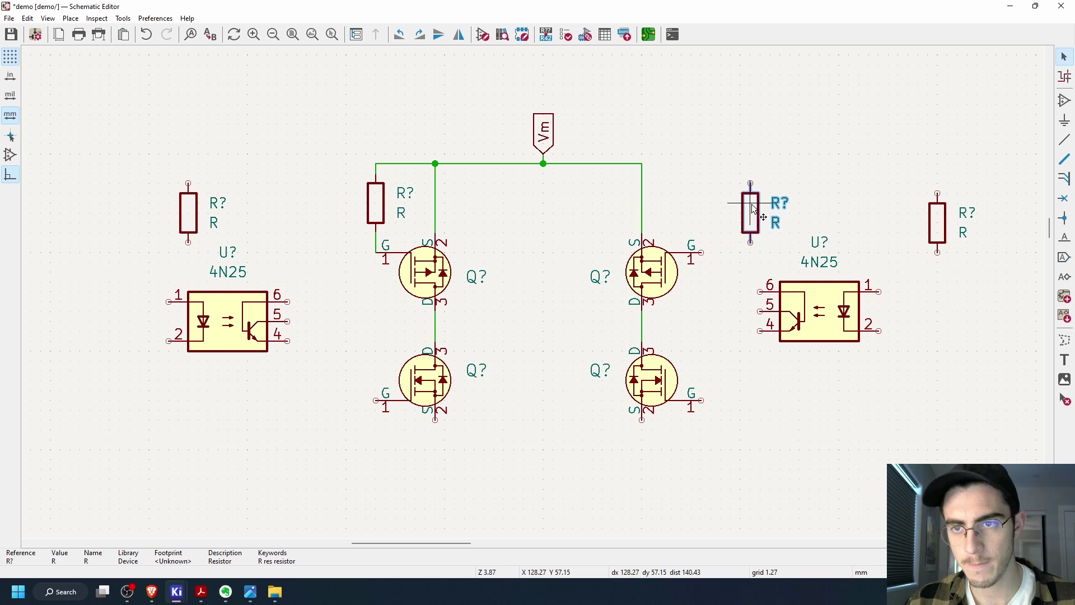
pyautogui.moveTo(755, 209); pyautogui.dragTo(702, 205)
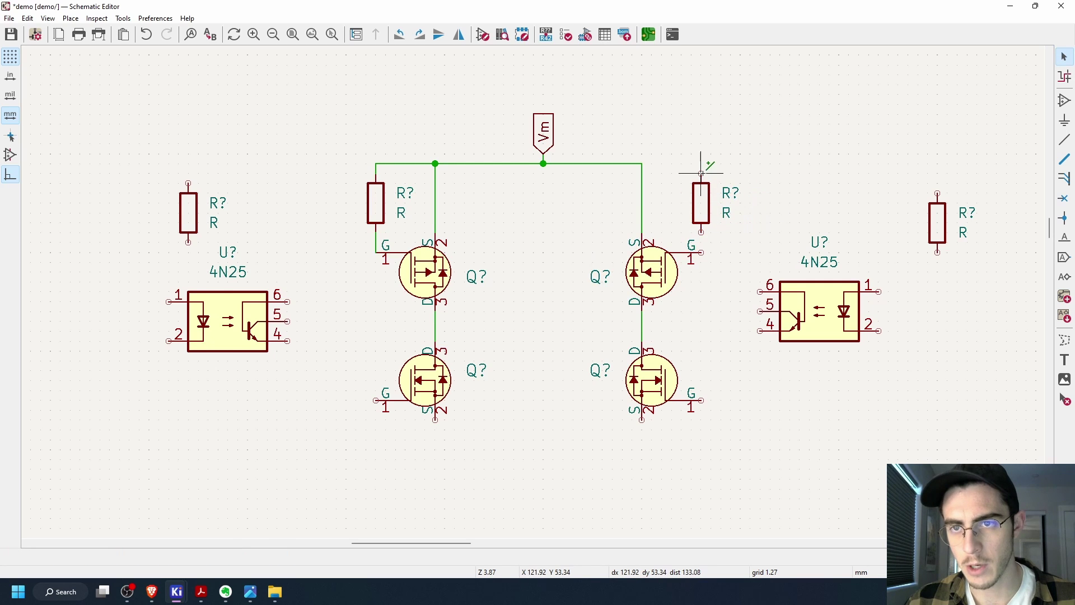
pyautogui.press('w')
pyautogui.doubleClick(642, 163)
pyautogui.press('Escape')
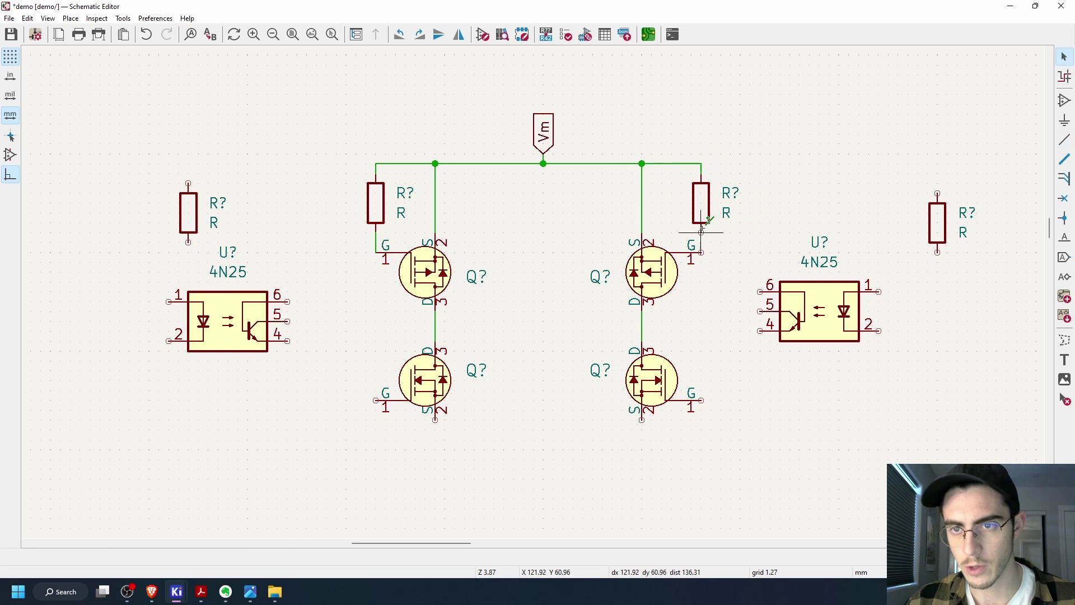
pyautogui.press('w')
pyautogui.doubleClick(701, 253)
pyautogui.press('Escape')
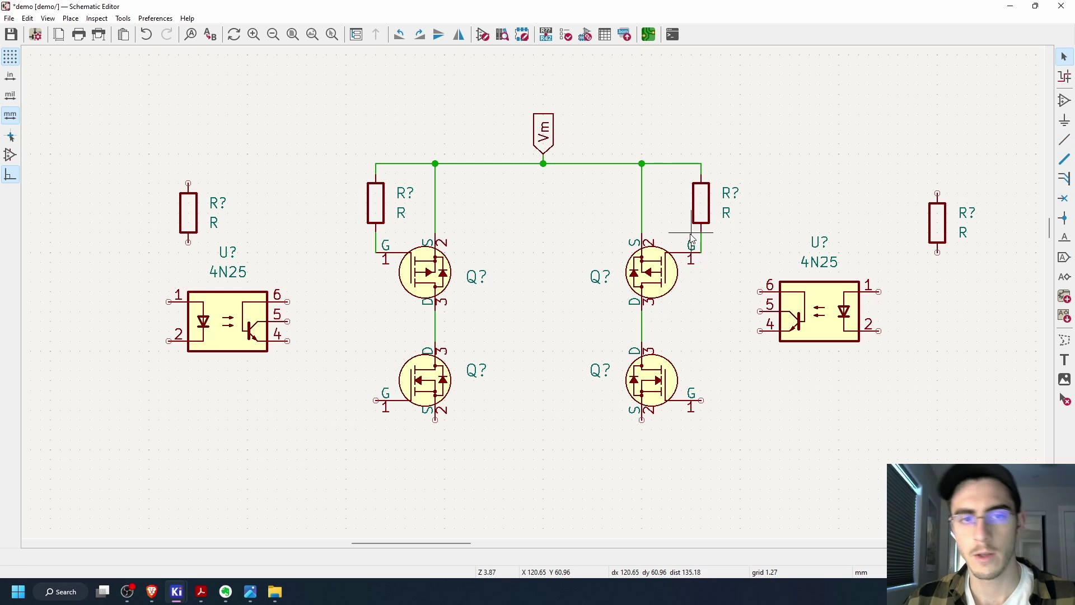
pyautogui.scroll(-2, 538, 255)
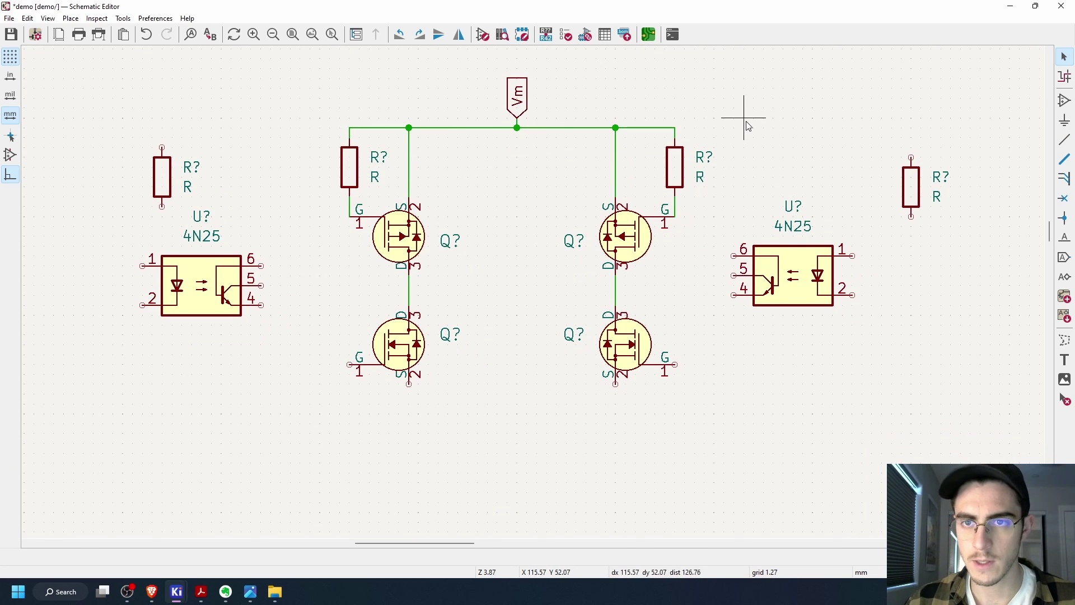
# Reposition both 4N25 optocouplers closer to the MOSFET gates
pyautogui.click(793, 279)
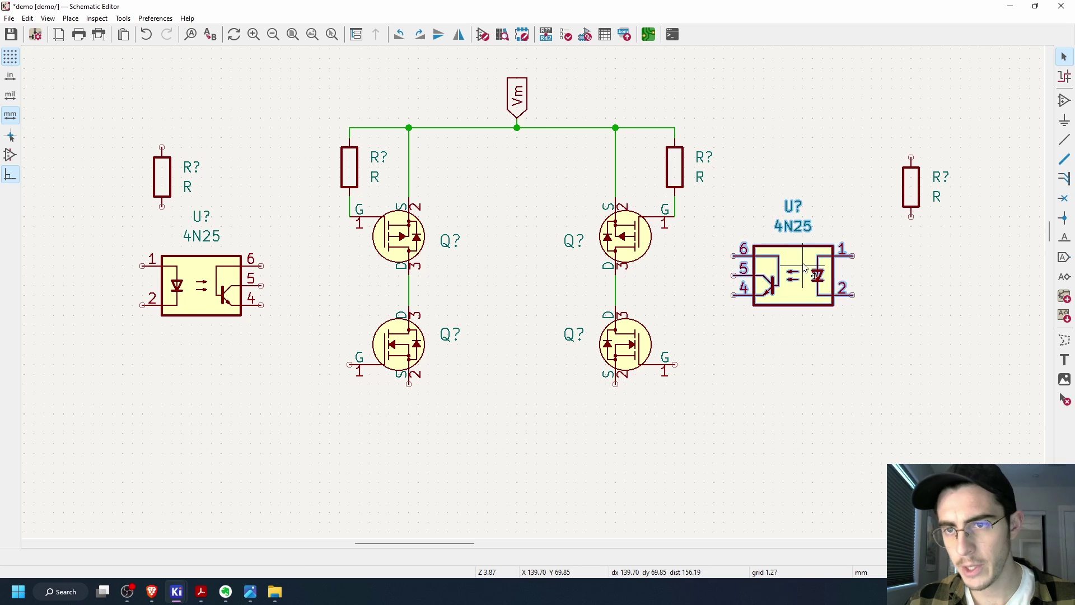
pyautogui.moveTo(793, 280); pyautogui.dragTo(773, 299)
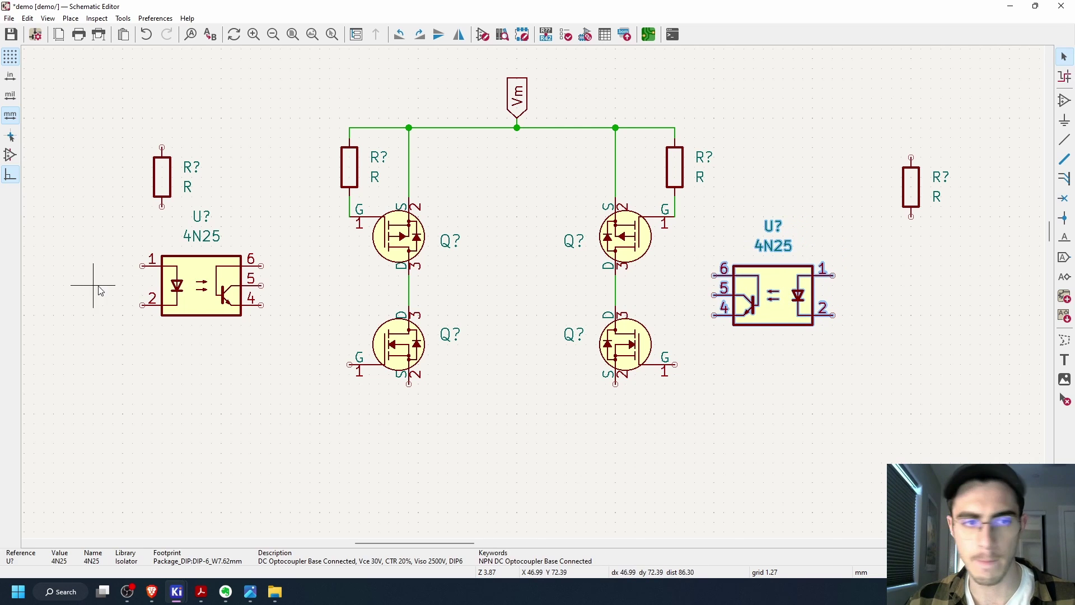
pyautogui.click(209, 288)
pyautogui.moveTo(209, 288); pyautogui.dragTo(249, 297)
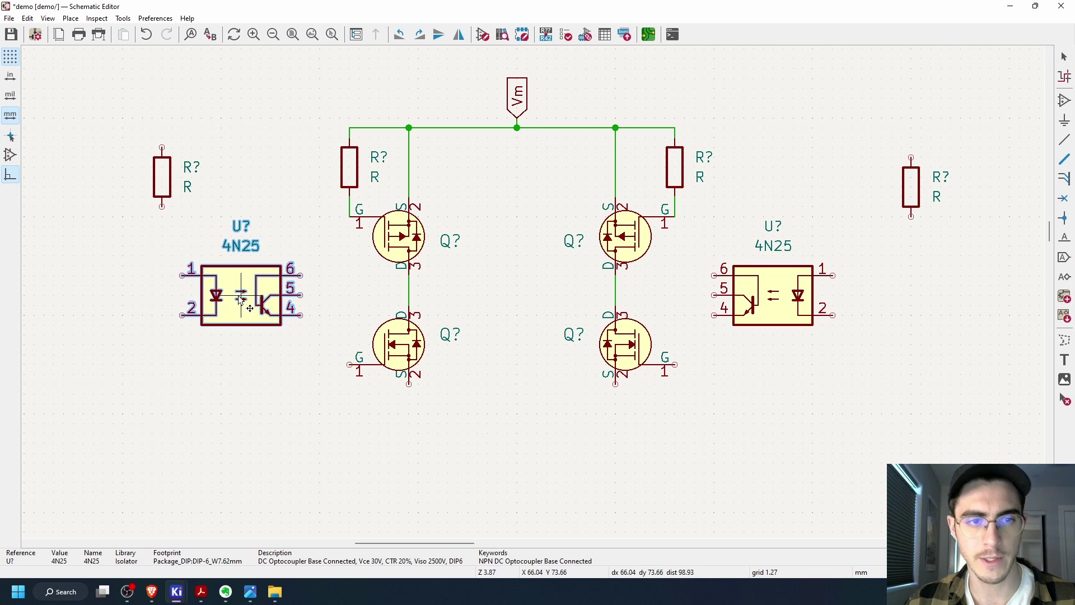
pyautogui.click(276, 174)
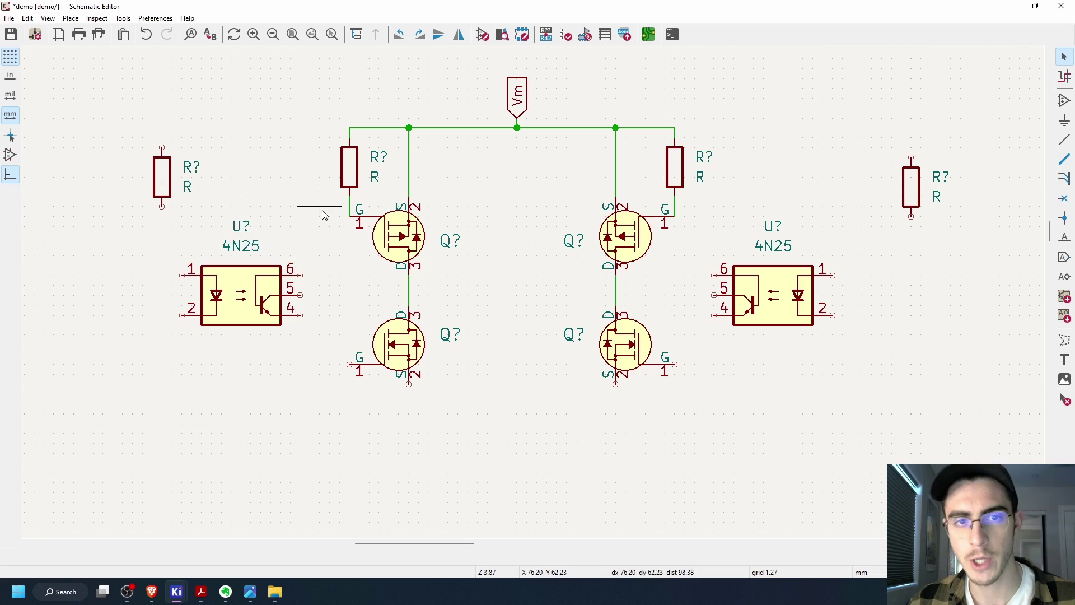
# Wire each lower MOSFET gate up to the upper gate on the same side
pyautogui.press('w')
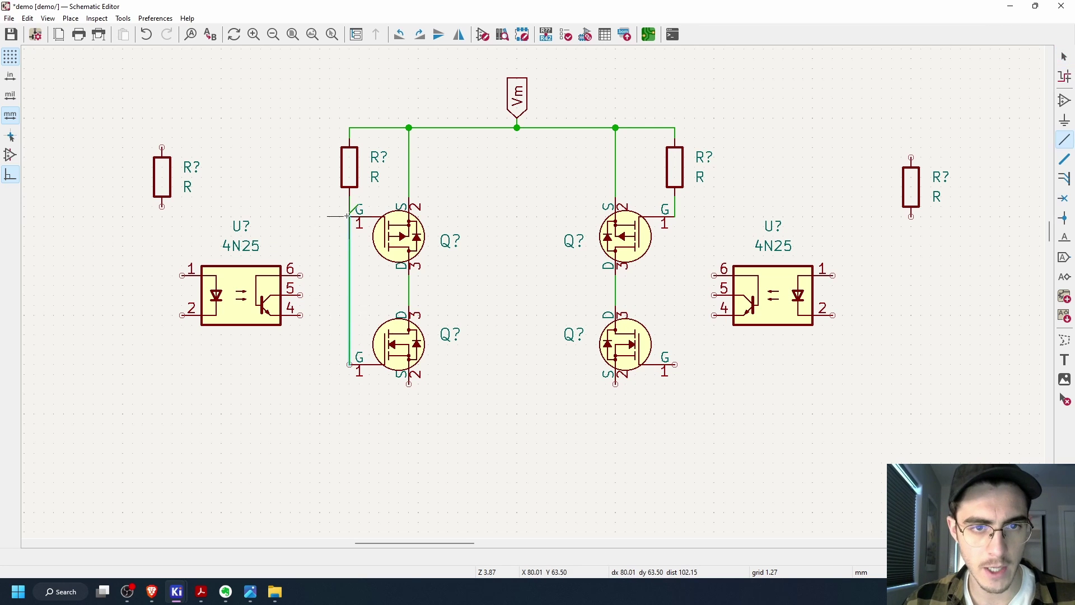
pyautogui.click(350, 217)
pyautogui.click(675, 364)
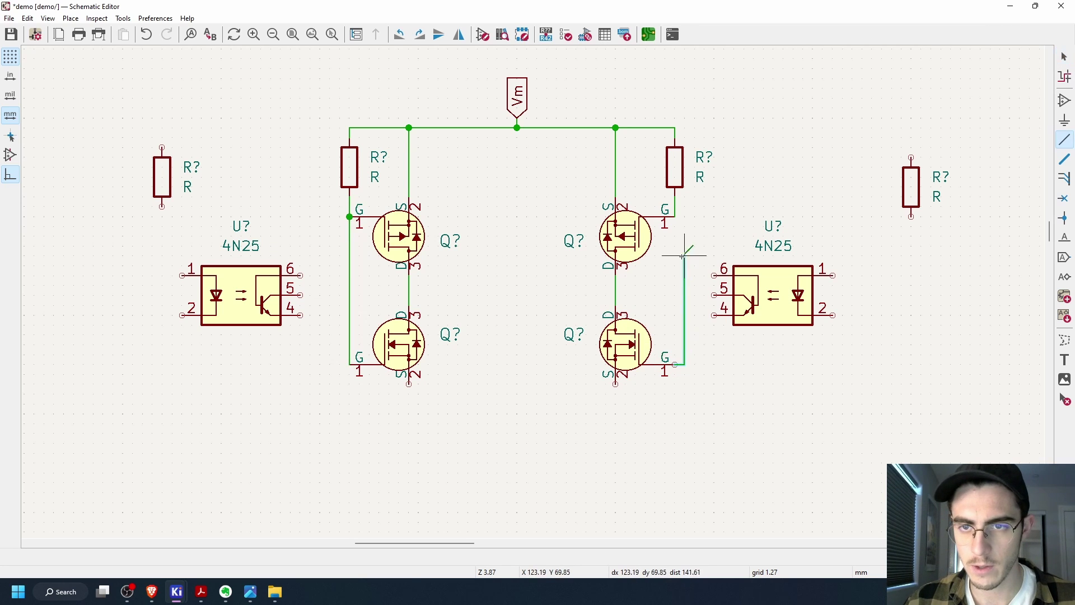
pyautogui.click(675, 216)
pyautogui.press('Escape')
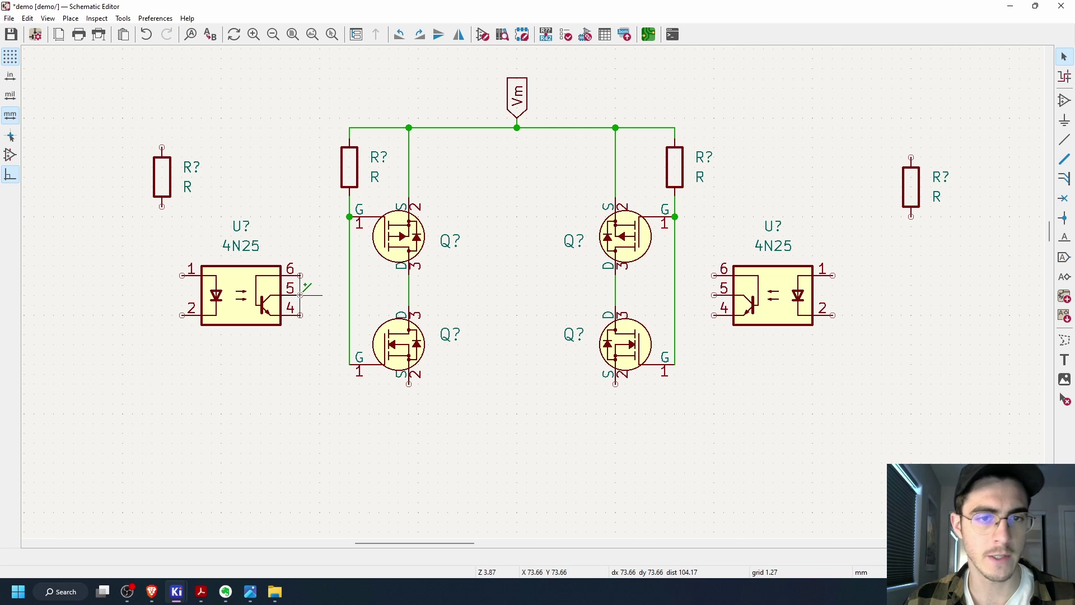
# Wire each 4N25's pin 5 to the gate net on its side
pyautogui.press('w')
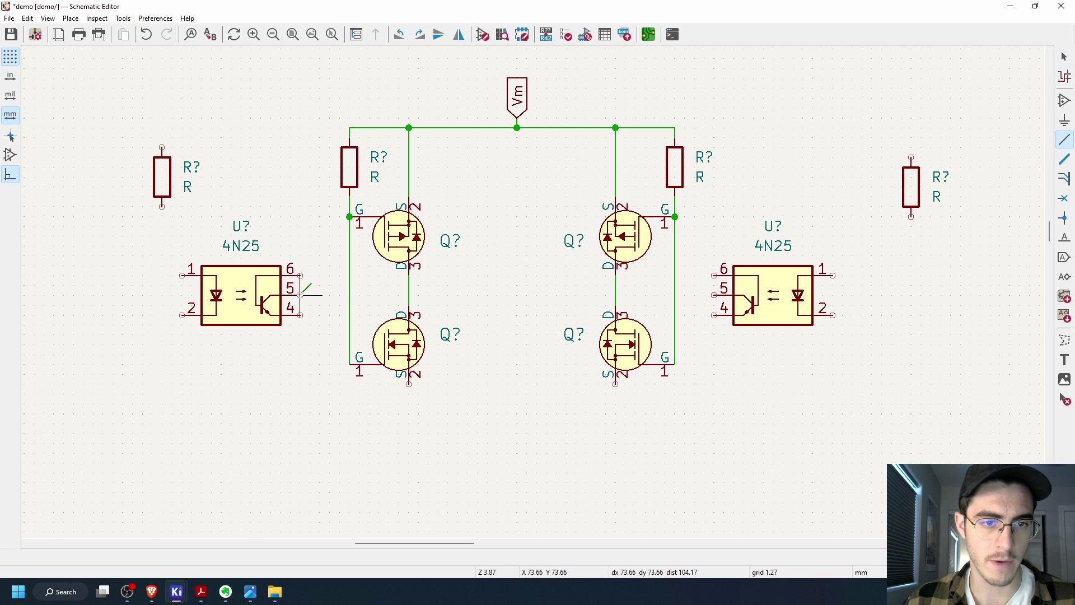
pyautogui.click(348, 294)
pyautogui.press('Escape')
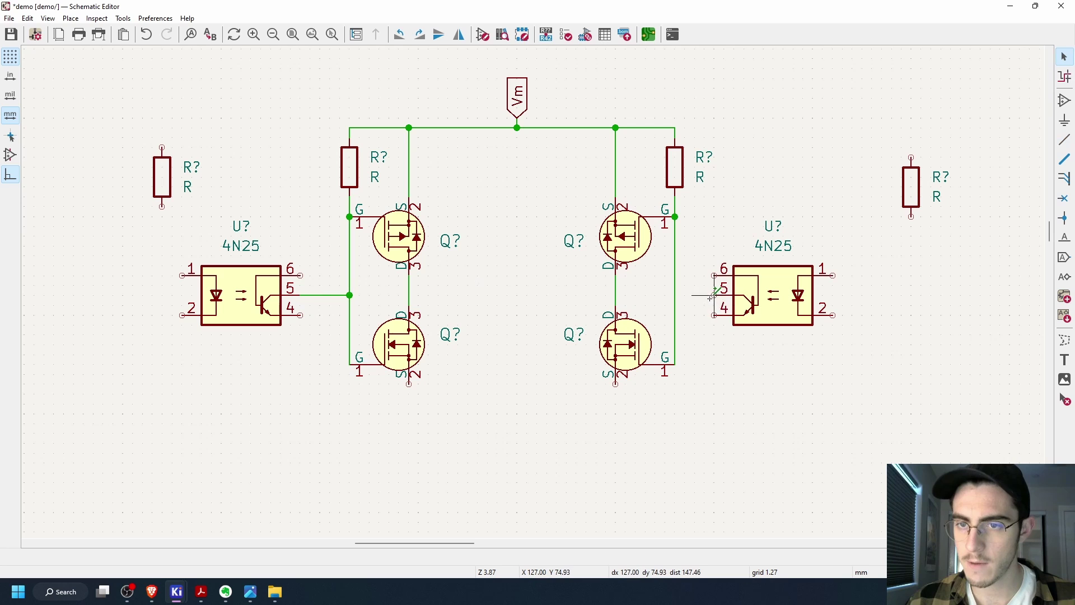
pyautogui.press('w')
pyautogui.click(676, 295)
pyautogui.press('Escape')
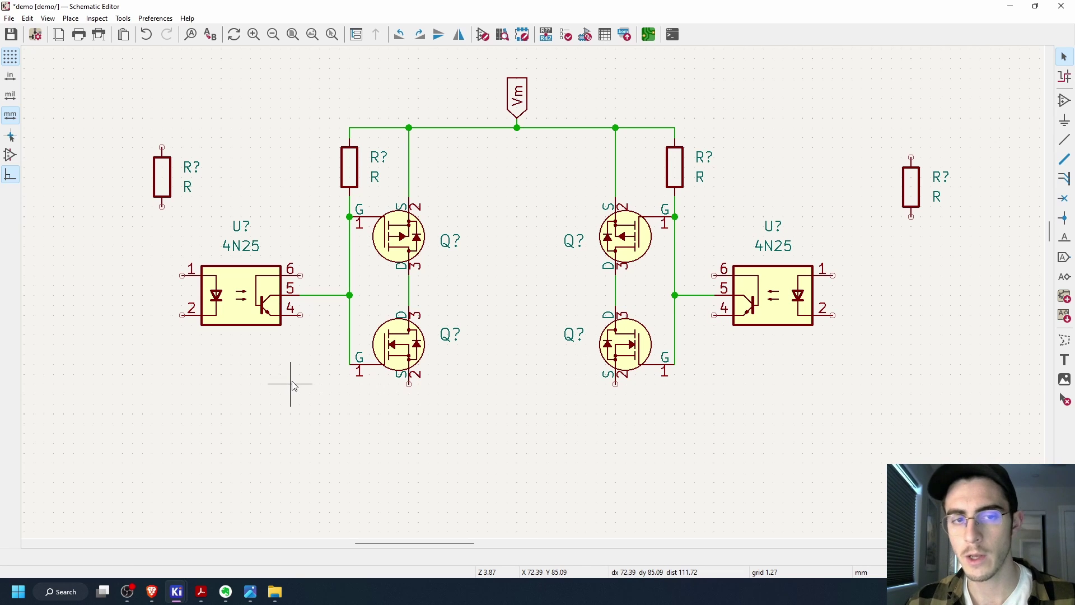
# Place MGND global labels at both optocouplers' pin 4 and horizontally below the bridge
pyautogui.click(1064, 257)
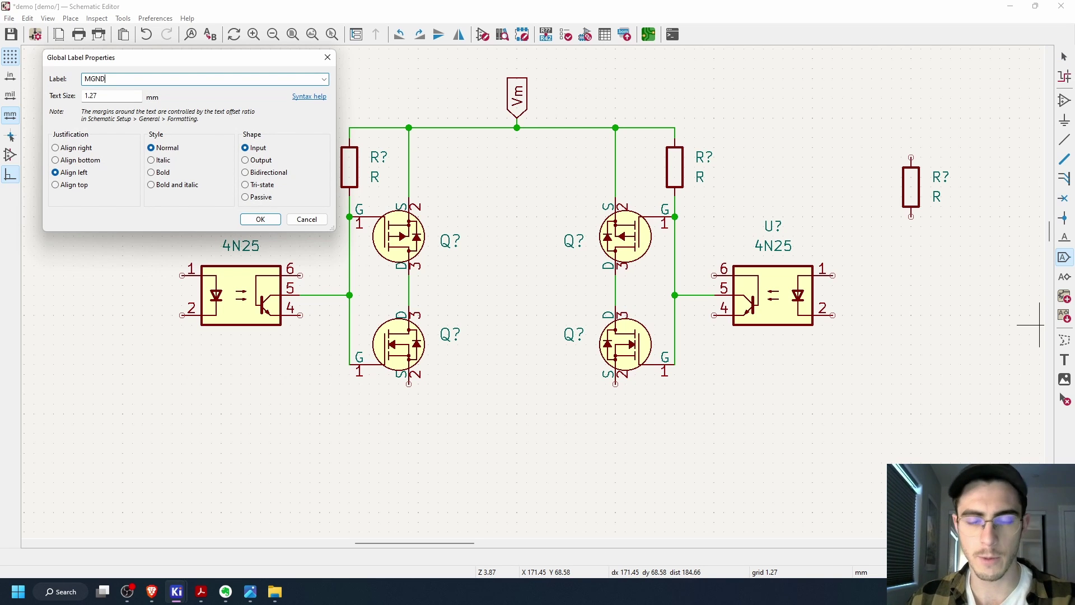
pyautogui.press('Return')
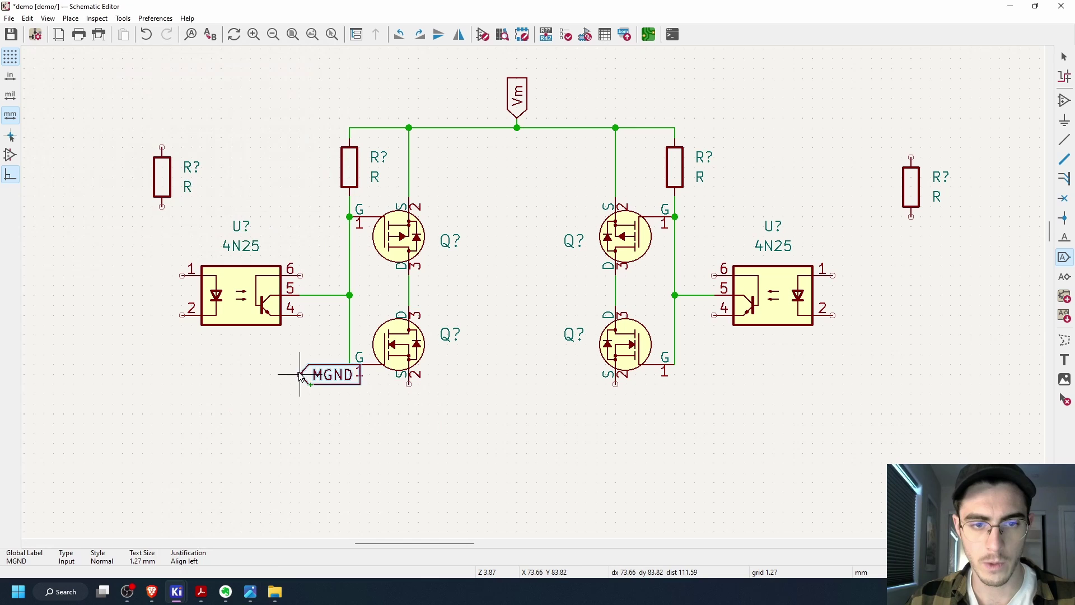
pyautogui.press('r')
pyautogui.press('r')
pyautogui.press('r')
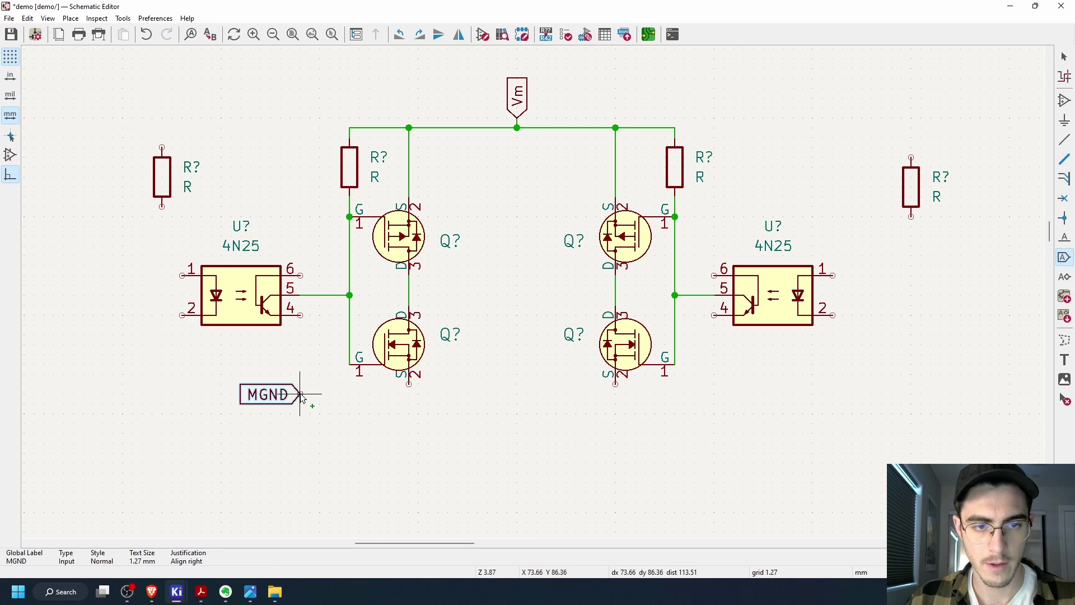
pyautogui.click(302, 343)
pyautogui.press('Escape')
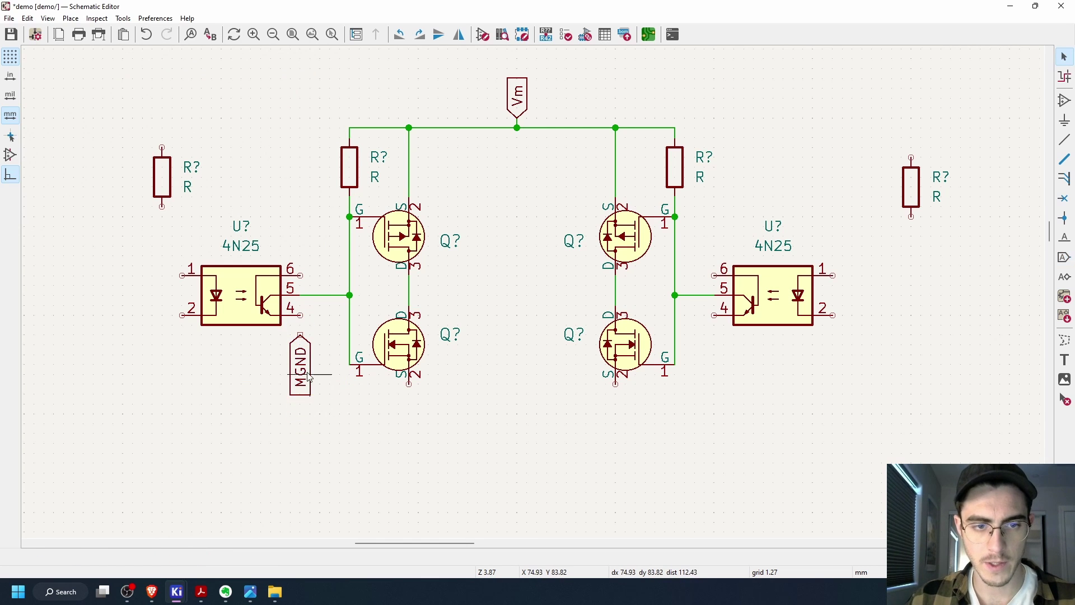
pyautogui.click(303, 373)
pyautogui.hotkey('ctrl', 'd')
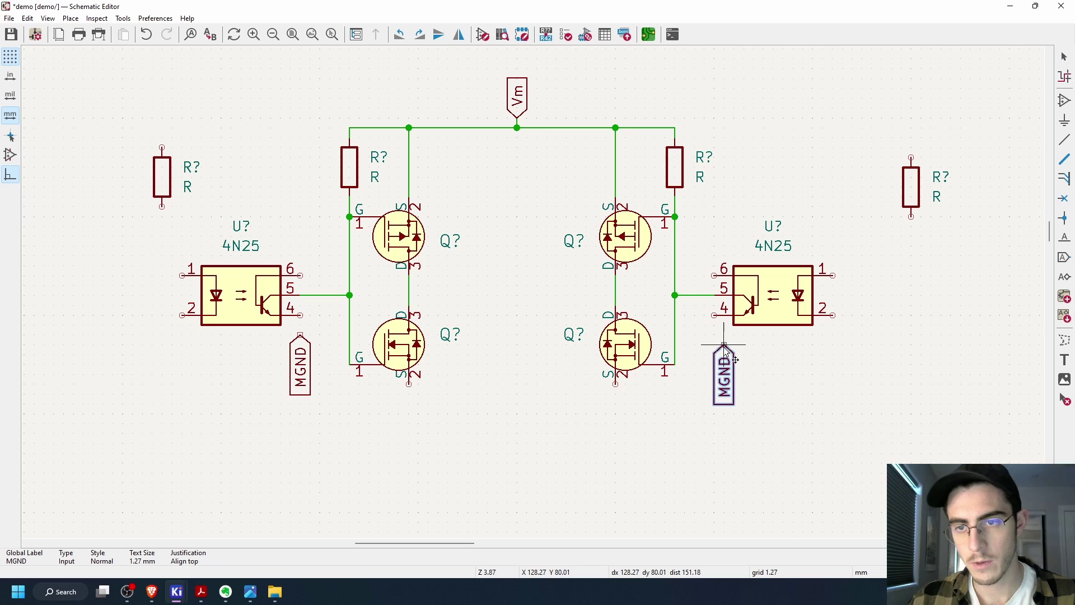
pyautogui.click(715, 343)
pyautogui.hotkey('ctrl', 'd')
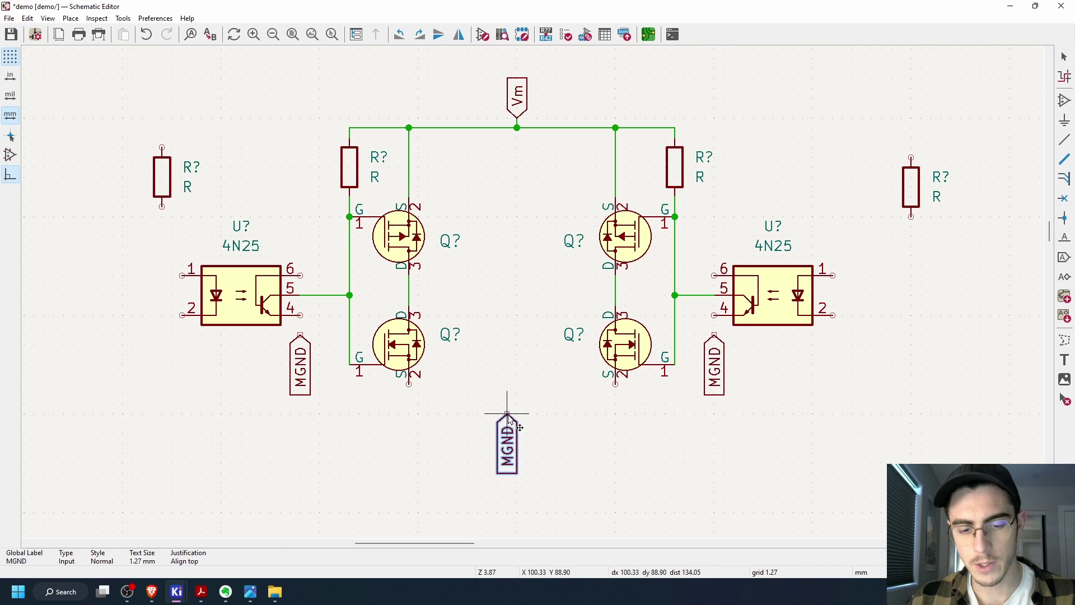
pyautogui.press('r')
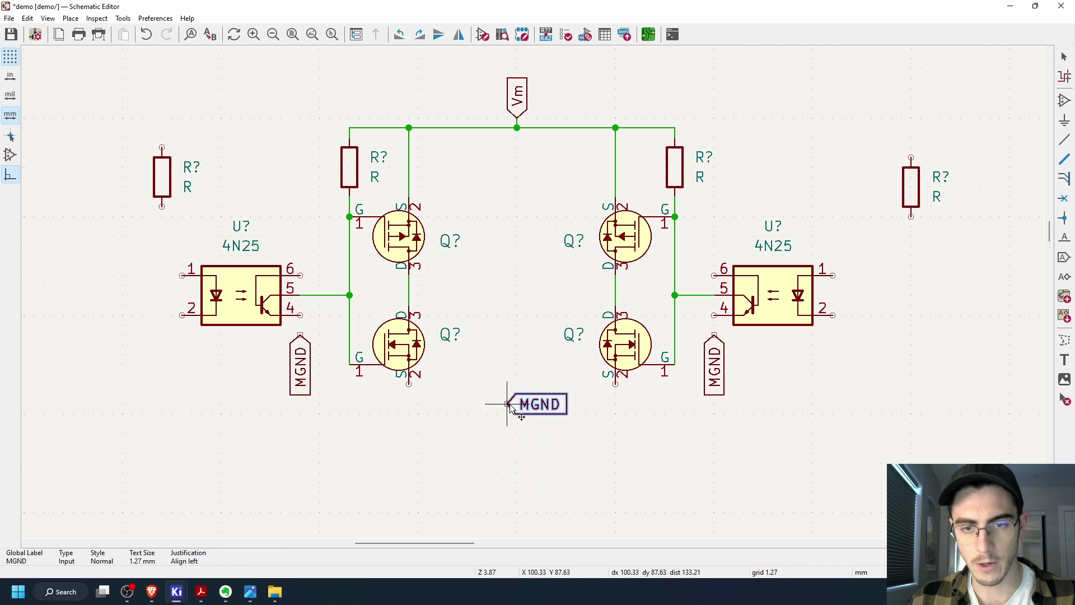
pyautogui.click(507, 414)
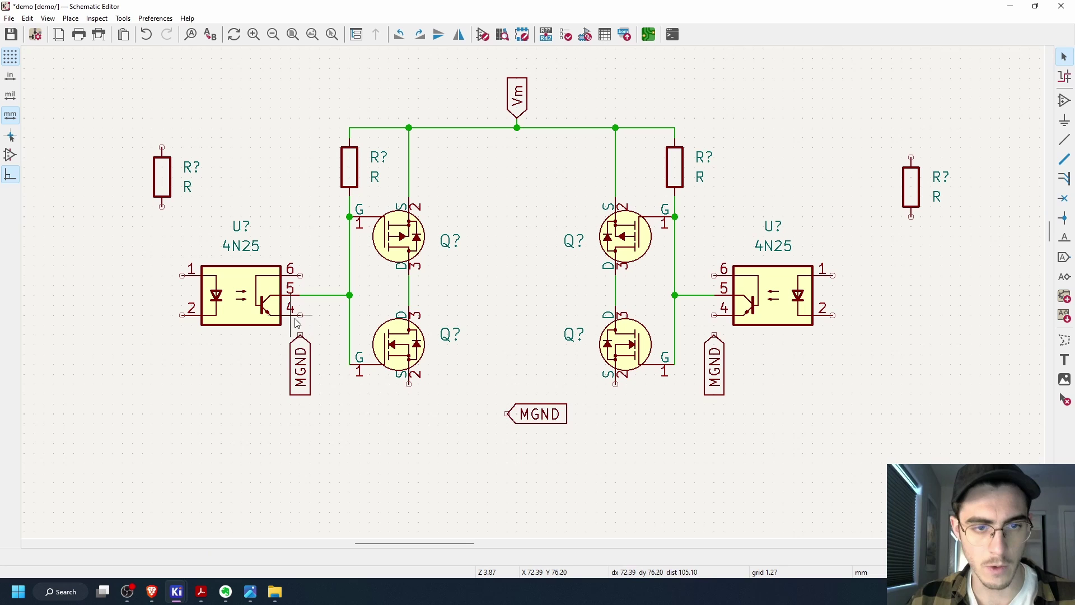
# Wire the left 4N25 pin 4 and both low-side MOSFET sources to MGND
pyautogui.press('w')
pyautogui.click(300, 335)
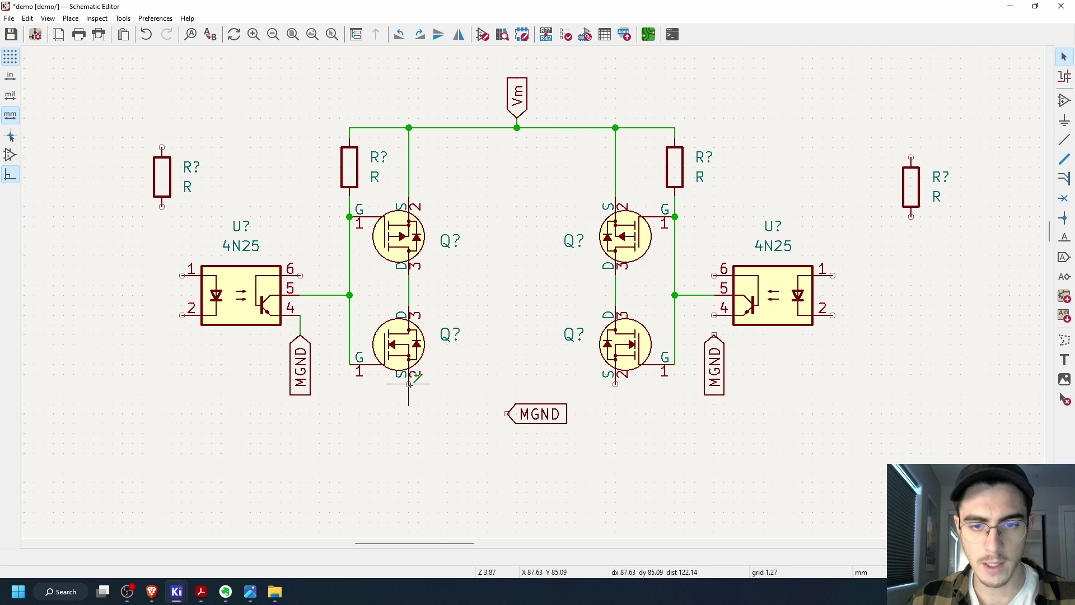
pyautogui.press('w')
pyautogui.click(507, 414)
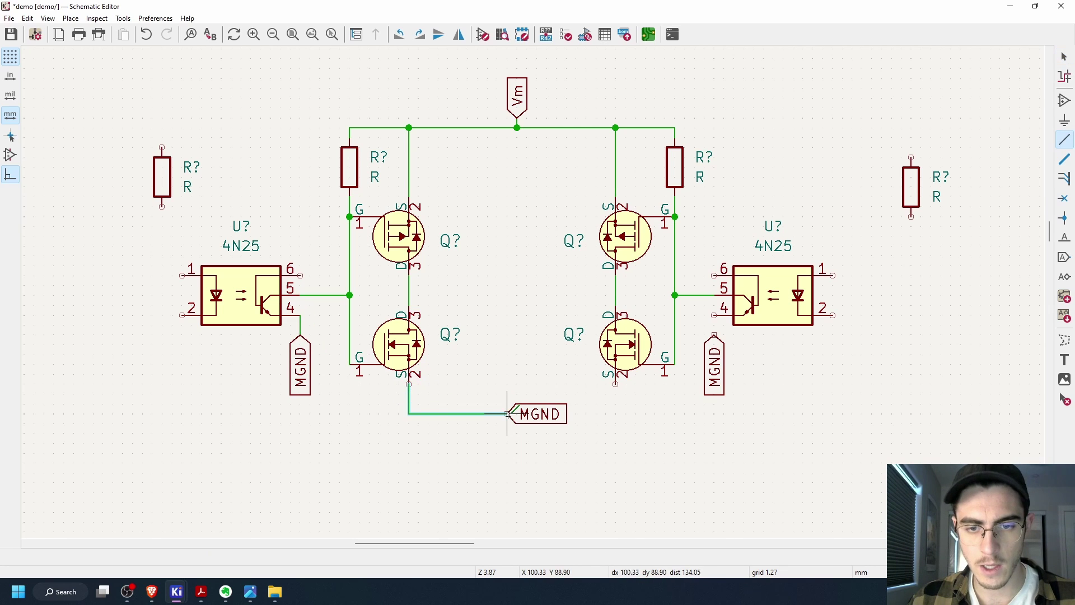
pyautogui.press('Escape')
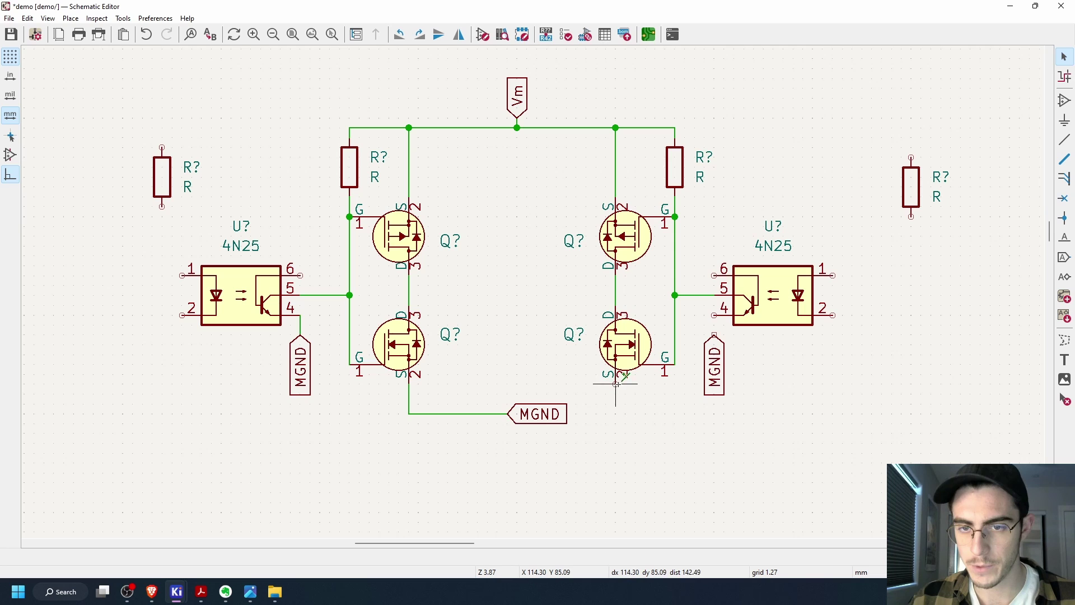
pyautogui.press('w')
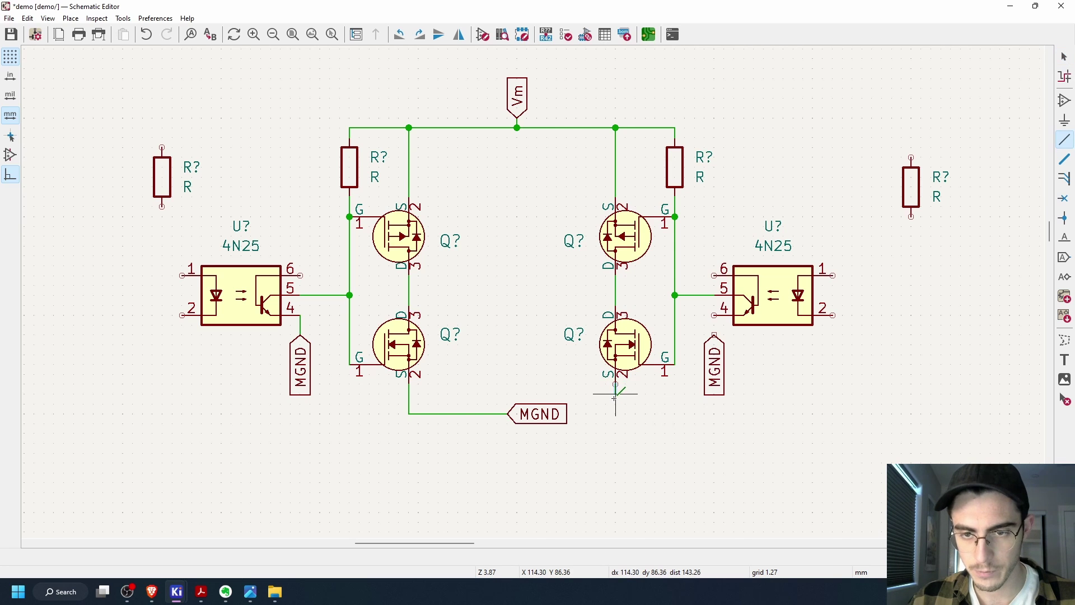
pyautogui.click(615, 394)
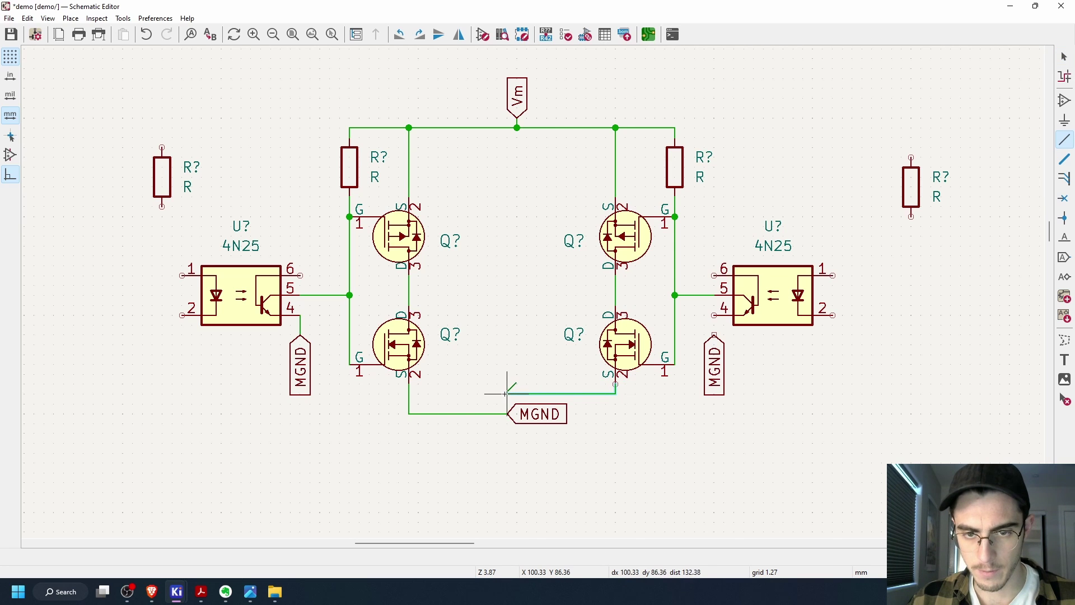
pyautogui.click(508, 413)
pyautogui.press('Escape')
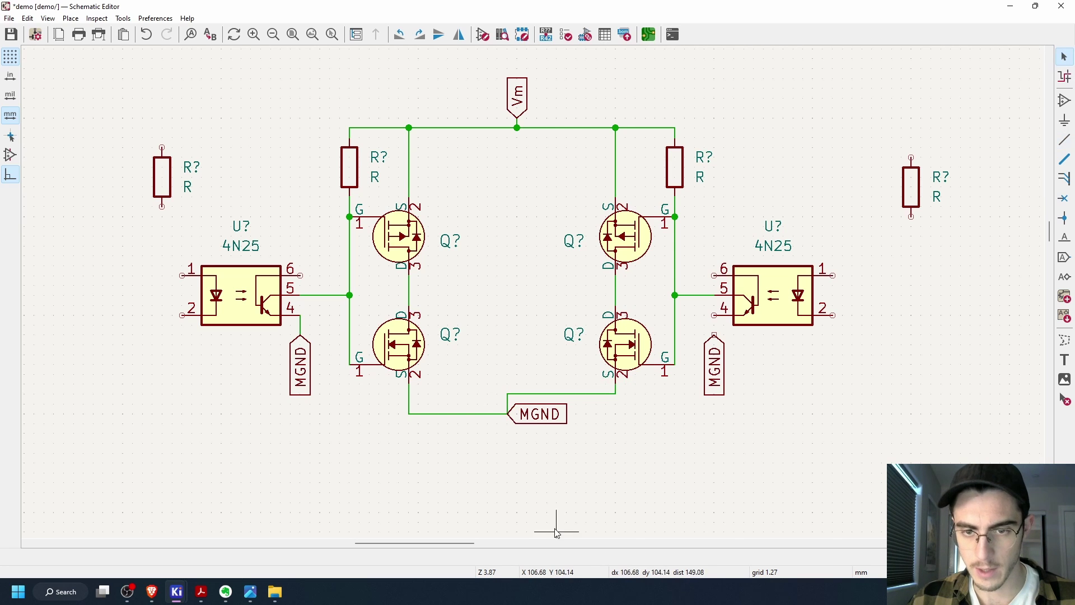
# Wire the right optocoupler's pin 4 to MGND and move both resistors above their pin 1s
pyautogui.click(715, 315)
pyautogui.click(714, 337)
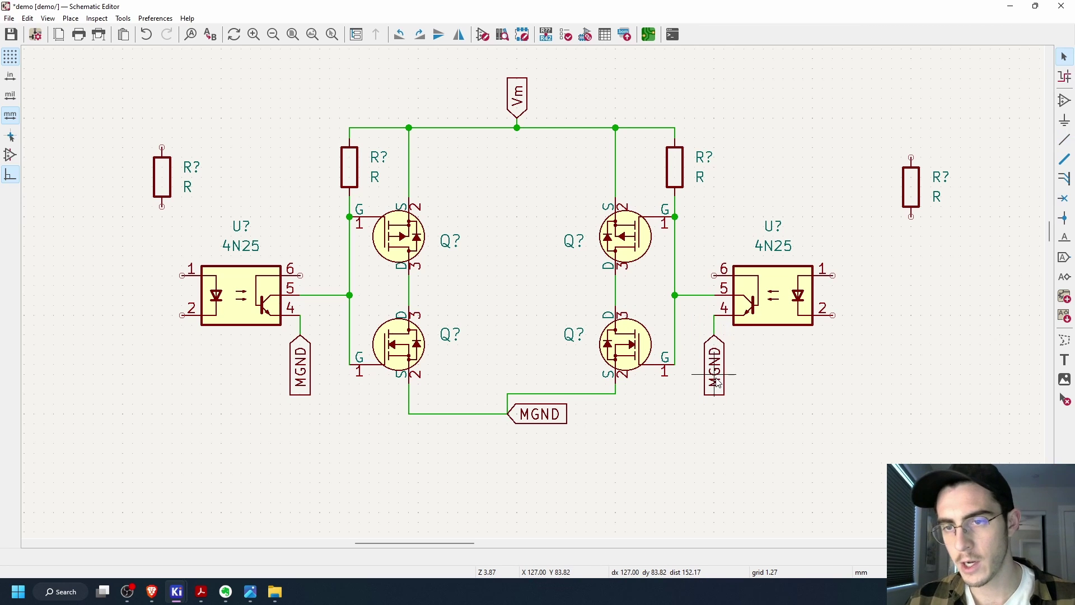
pyautogui.moveTo(912, 180); pyautogui.dragTo(852, 221)
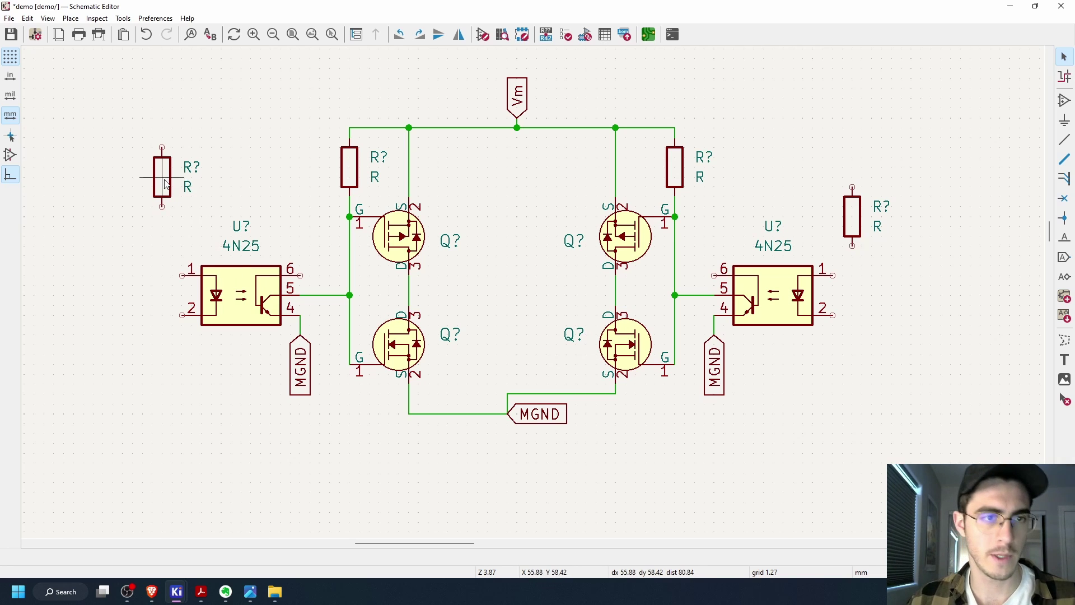
pyautogui.moveTo(166, 184); pyautogui.dragTo(166, 217)
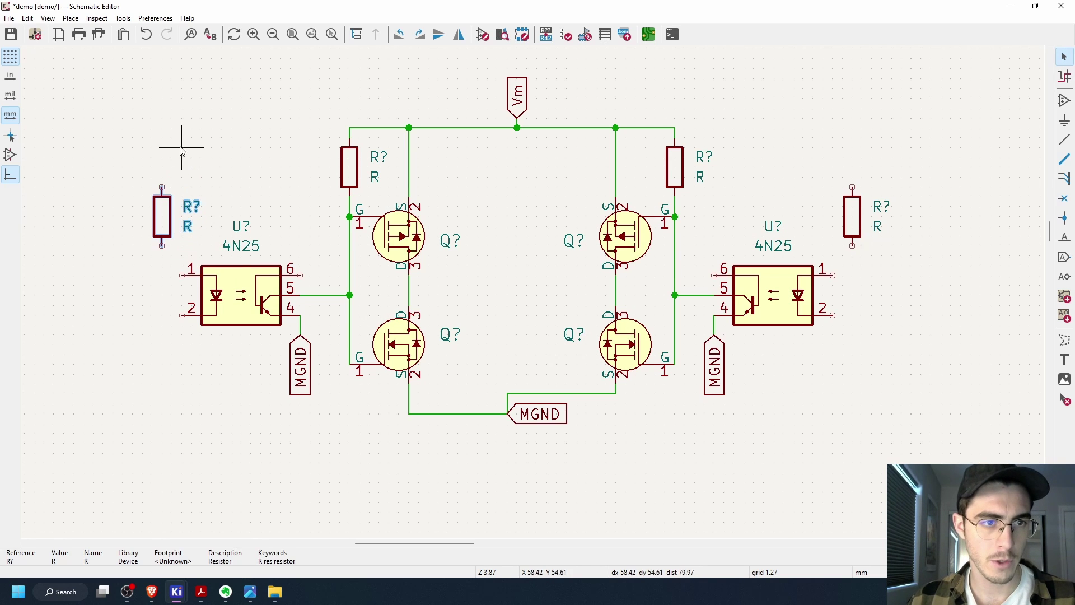
pyautogui.click(228, 204)
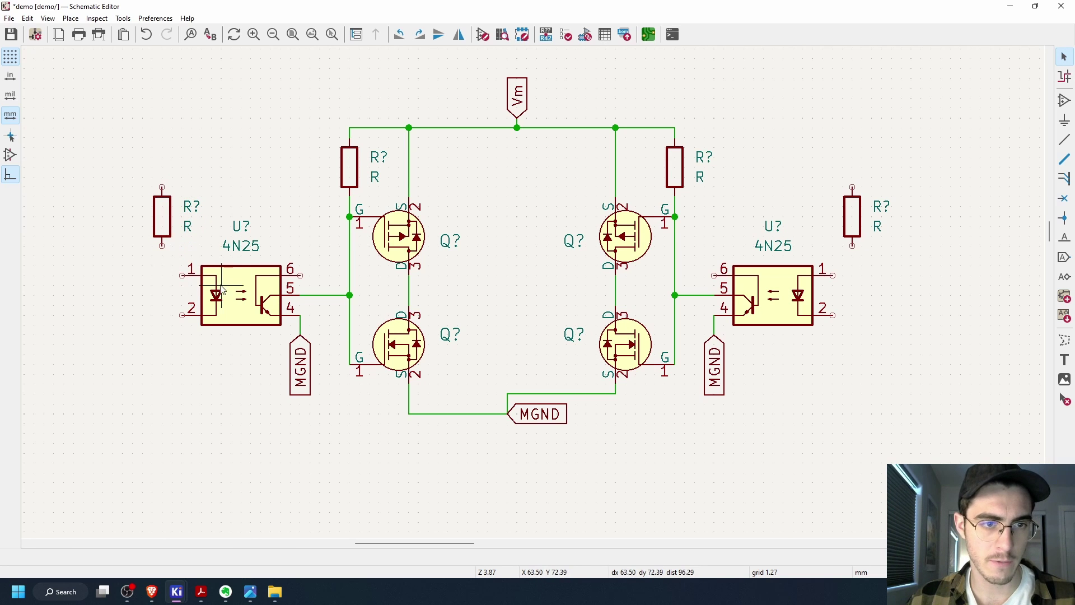
# Wire each resistor's bottom pin to pin 1 of its adjacent optocoupler
pyautogui.click(162, 245)
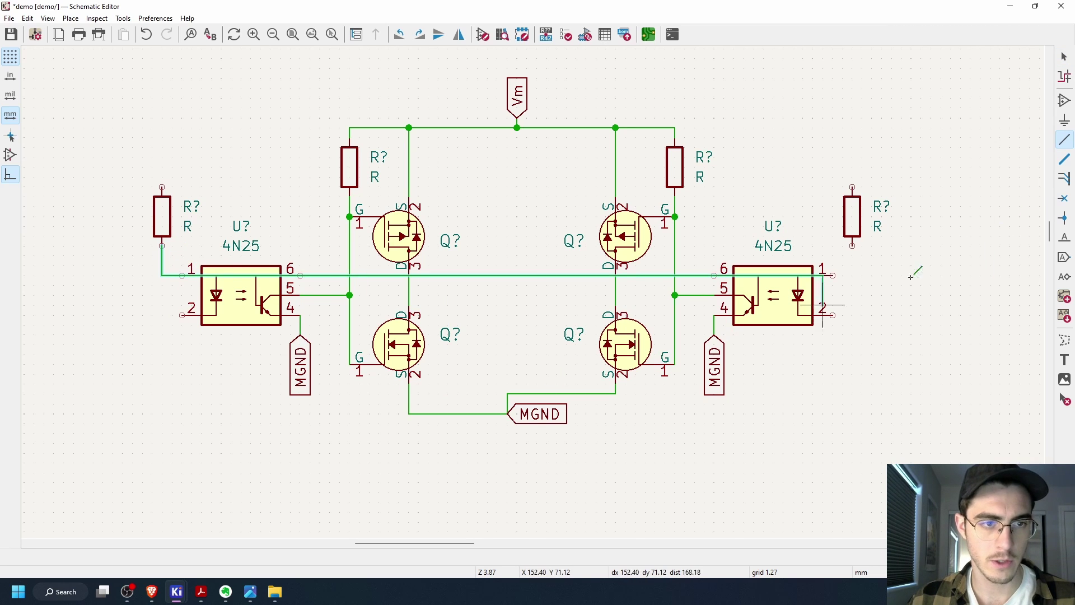
pyautogui.press('Escape')
pyautogui.click(182, 276)
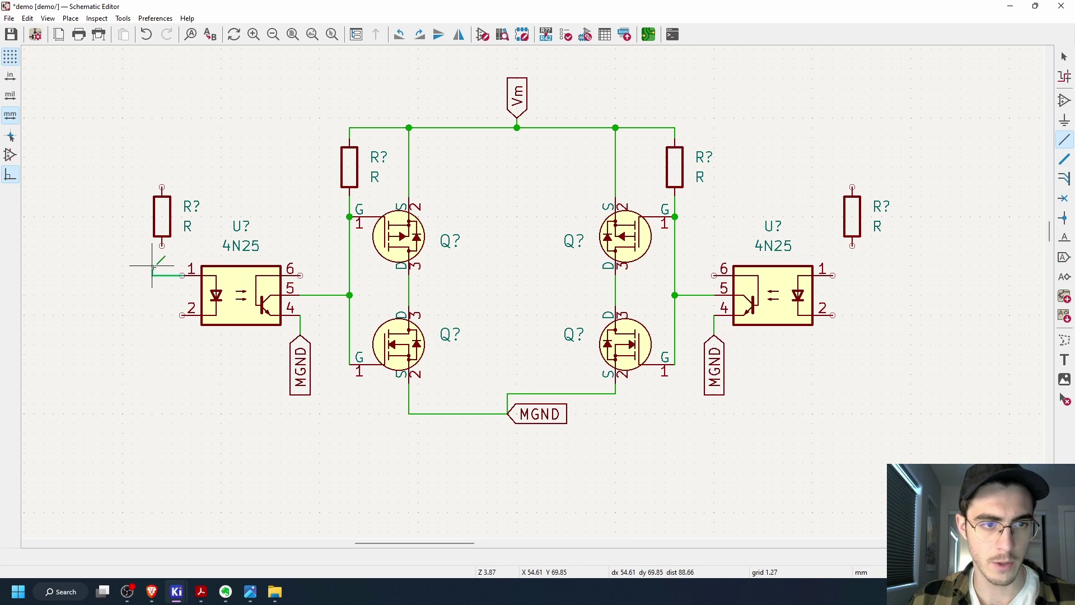
pyautogui.click(162, 245)
pyautogui.press('Escape')
pyautogui.click(852, 245)
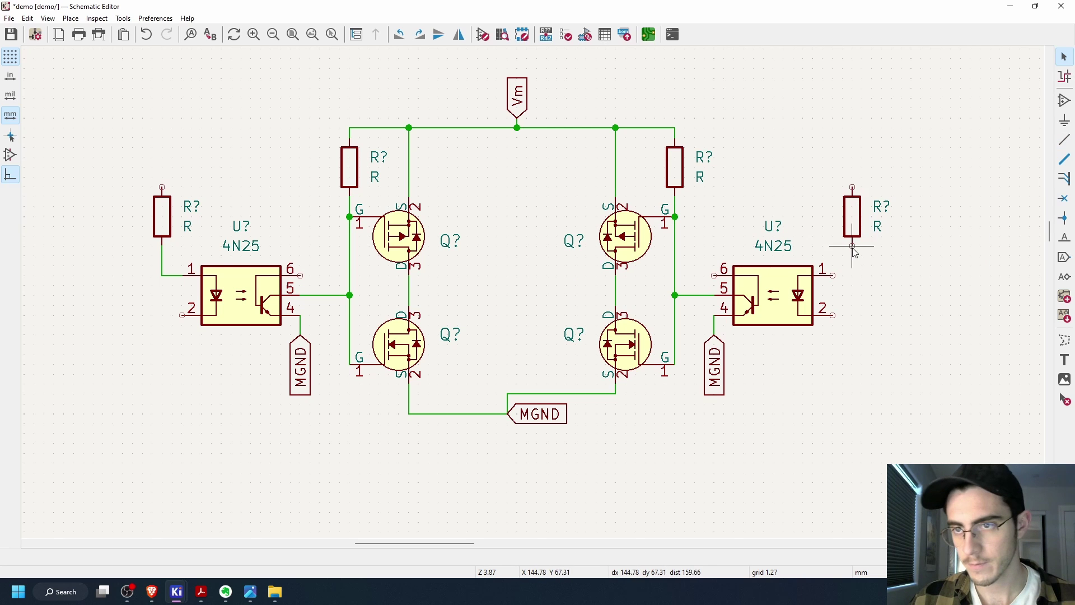
pyautogui.click(833, 275)
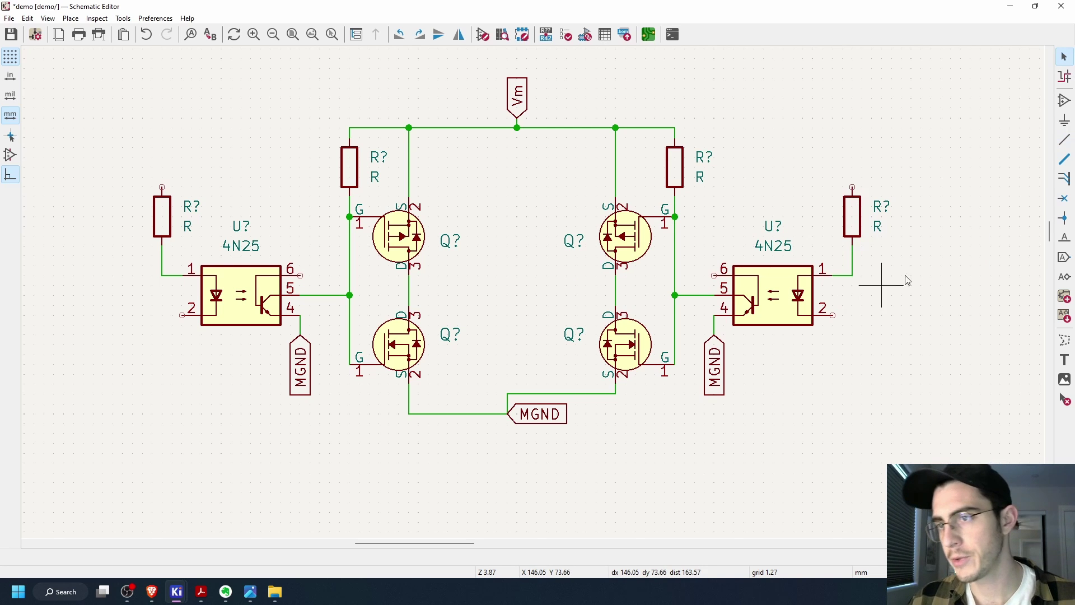
# Place a vertical IN1 global label above the left resistor and wire it to its top pin
pyautogui.click(1060, 260)
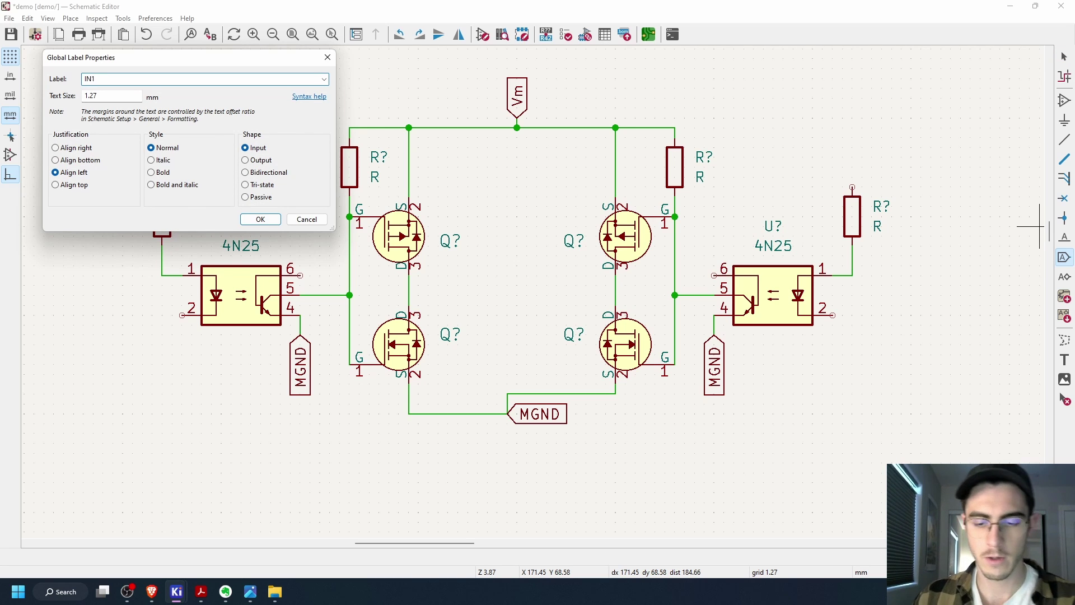
pyautogui.press('Return')
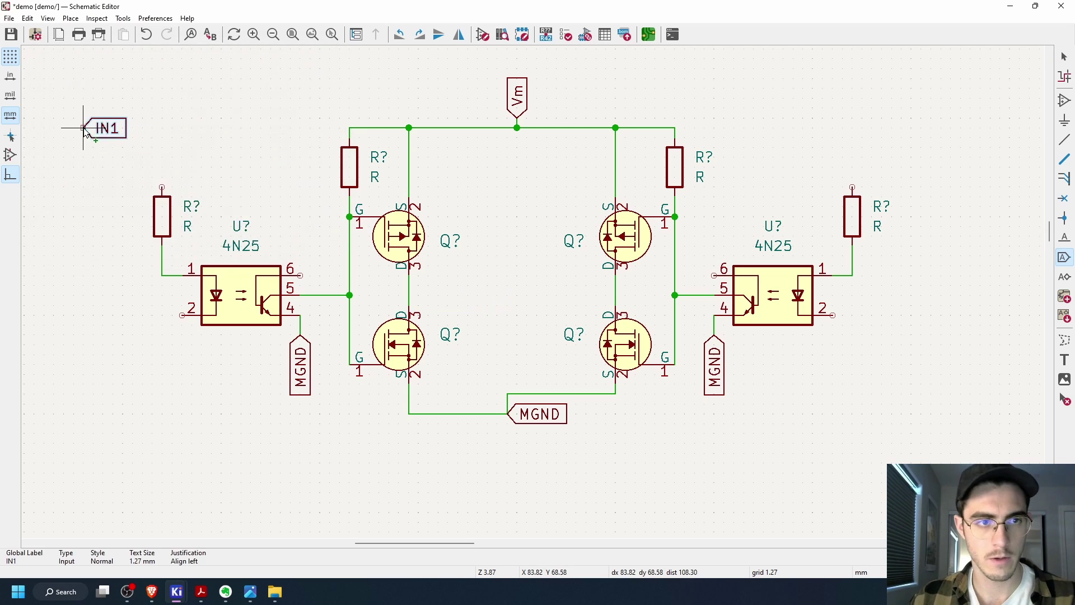
pyautogui.press('r')
pyautogui.click(162, 157)
pyautogui.press('w')
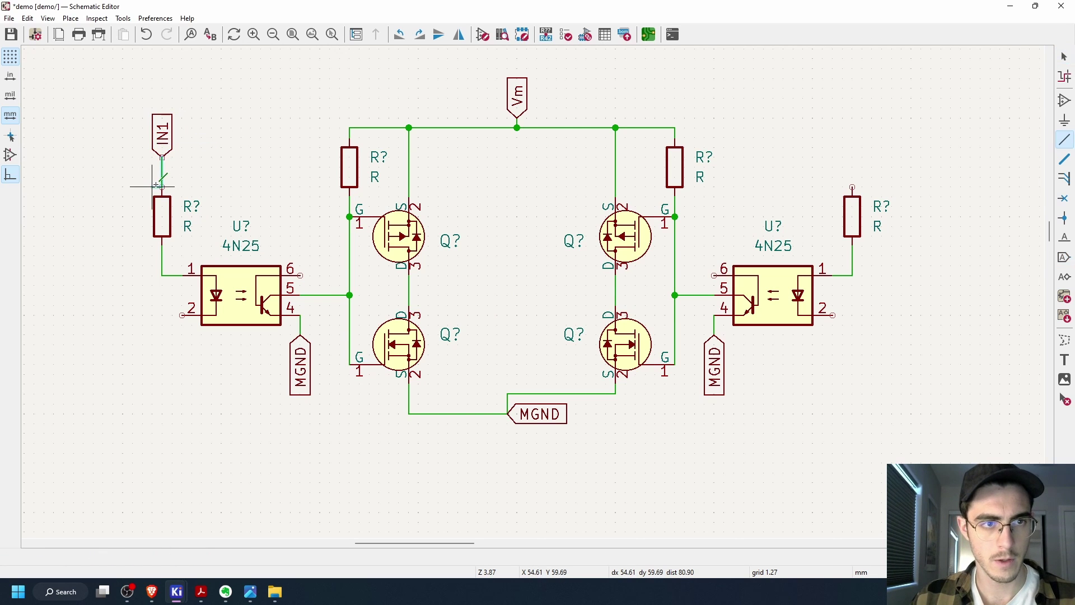
pyautogui.click(161, 186)
pyautogui.press('Escape')
# Copy the label above the right resistor, wire it, and rename the copy IN2
pyautogui.click(163, 135)
pyautogui.hotkey('ctrl', 'd')
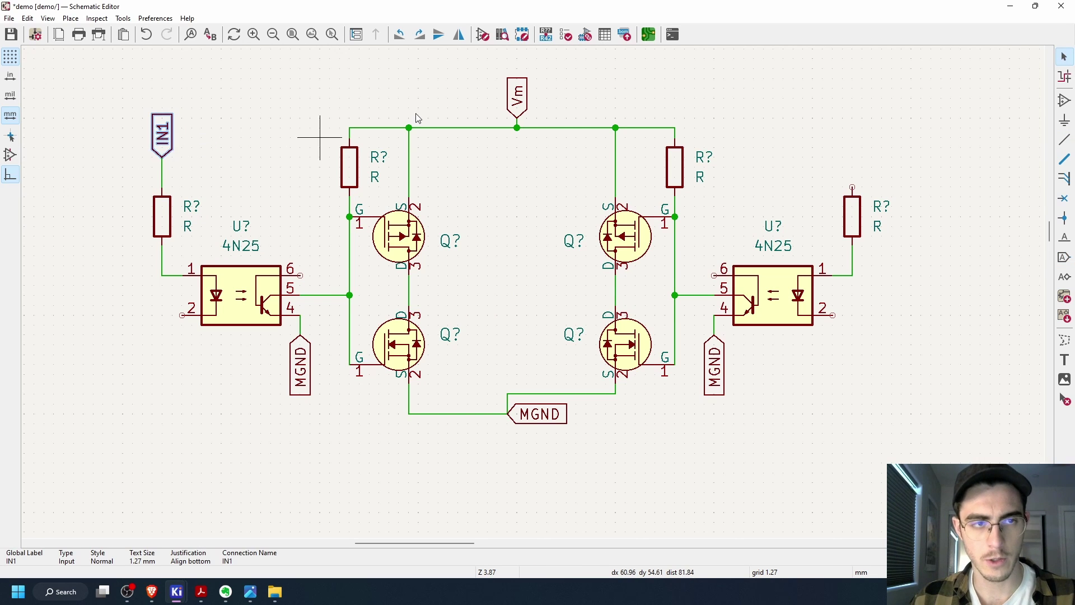
pyautogui.click(852, 158)
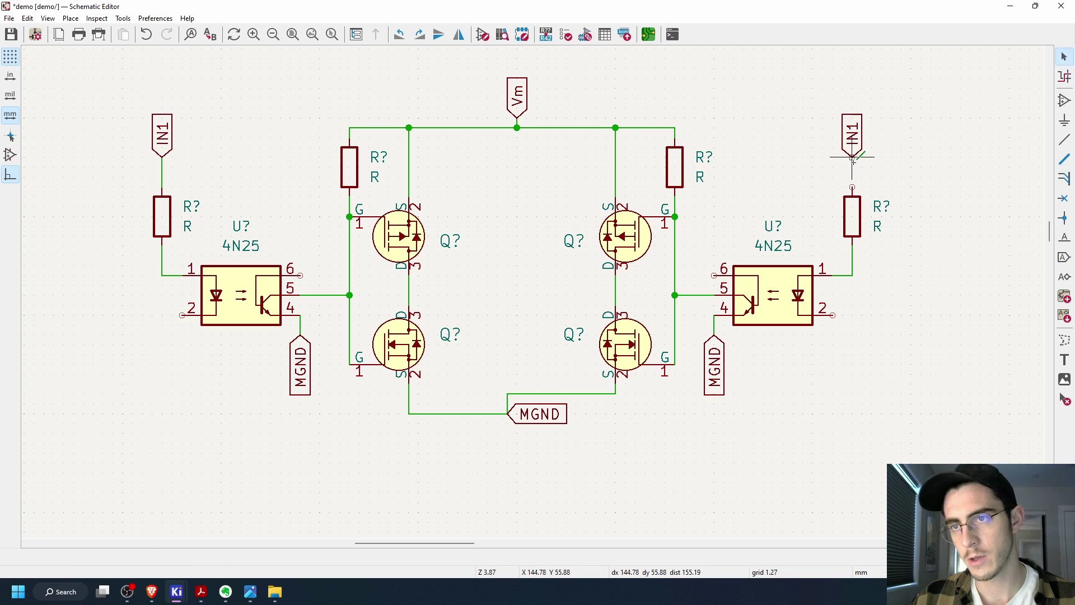
pyautogui.press('w')
pyautogui.click(853, 188)
pyautogui.press('Escape')
pyautogui.doubleClick(852, 134)
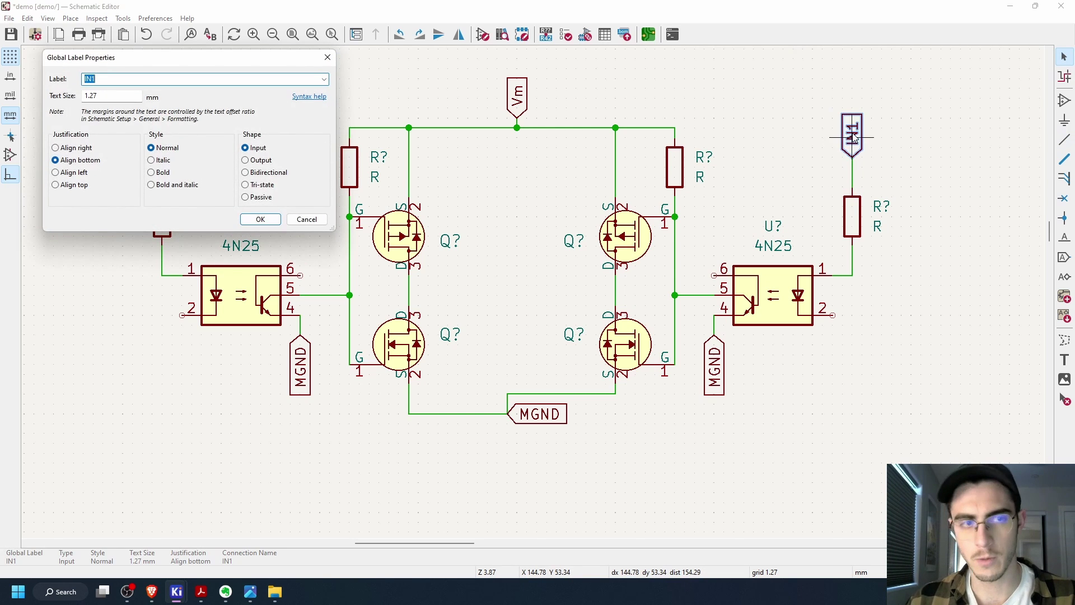
pyautogui.press('BackSpace')
pyautogui.write('2')
pyautogui.press('Return')
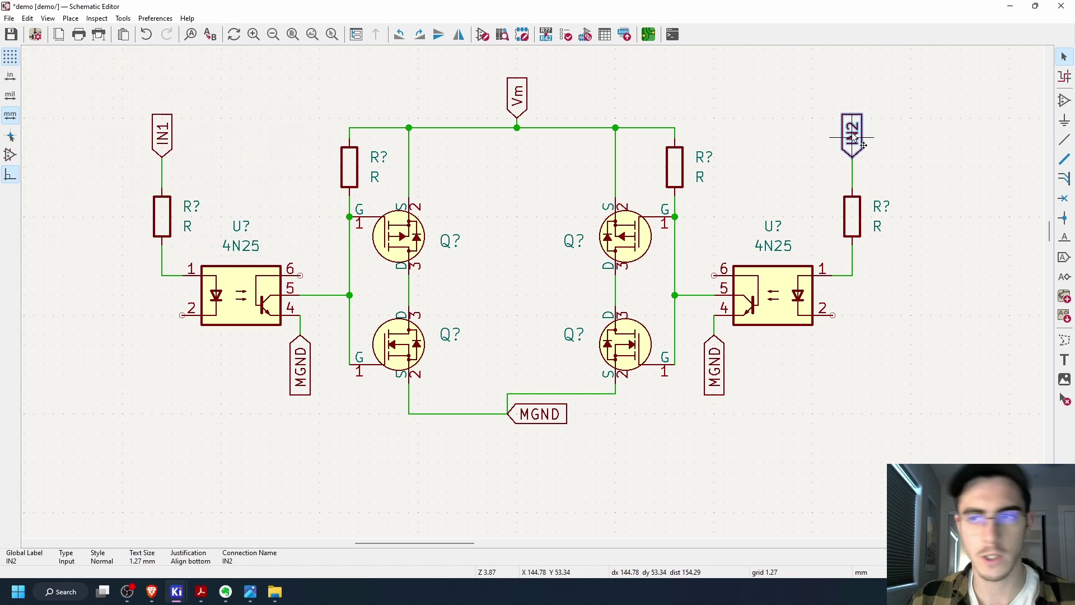
pyautogui.press('Escape')
pyautogui.scroll(-1, 784, 342)
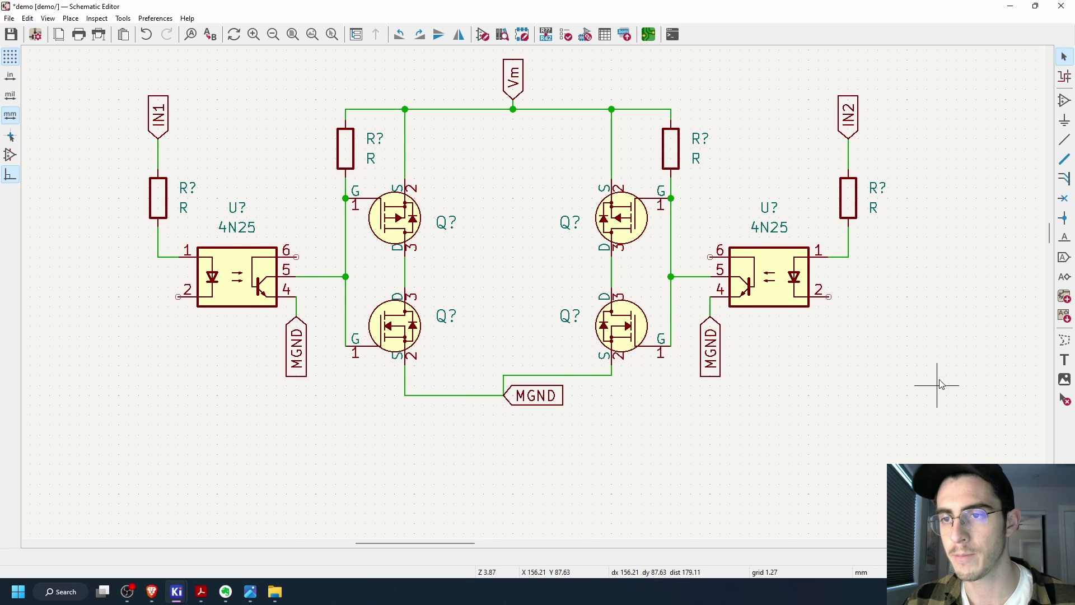
# Place a vertical GND global label under the right optocoupler's pin 2 and wire it
pyautogui.scroll(-1, 936, 378)
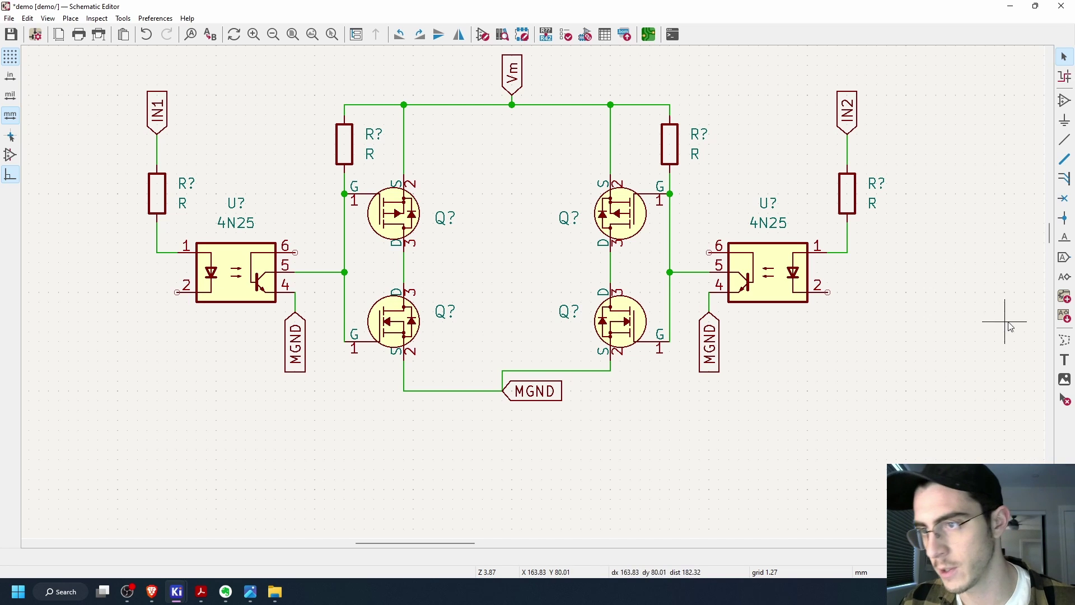
pyautogui.click(1064, 259)
pyautogui.click(919, 364)
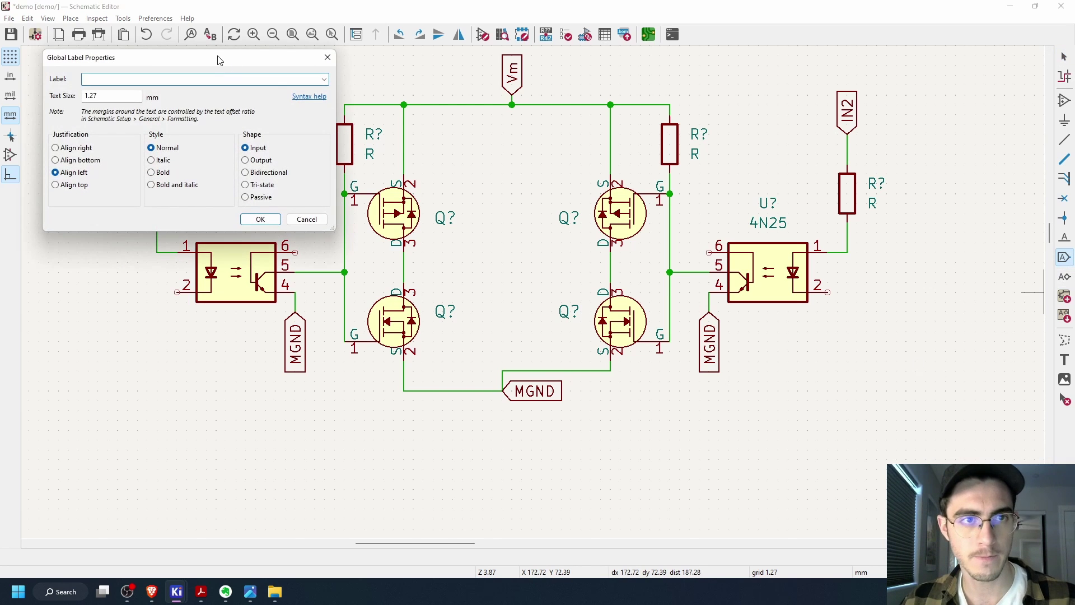
pyautogui.moveTo(219, 60); pyautogui.dragTo(542, 213)
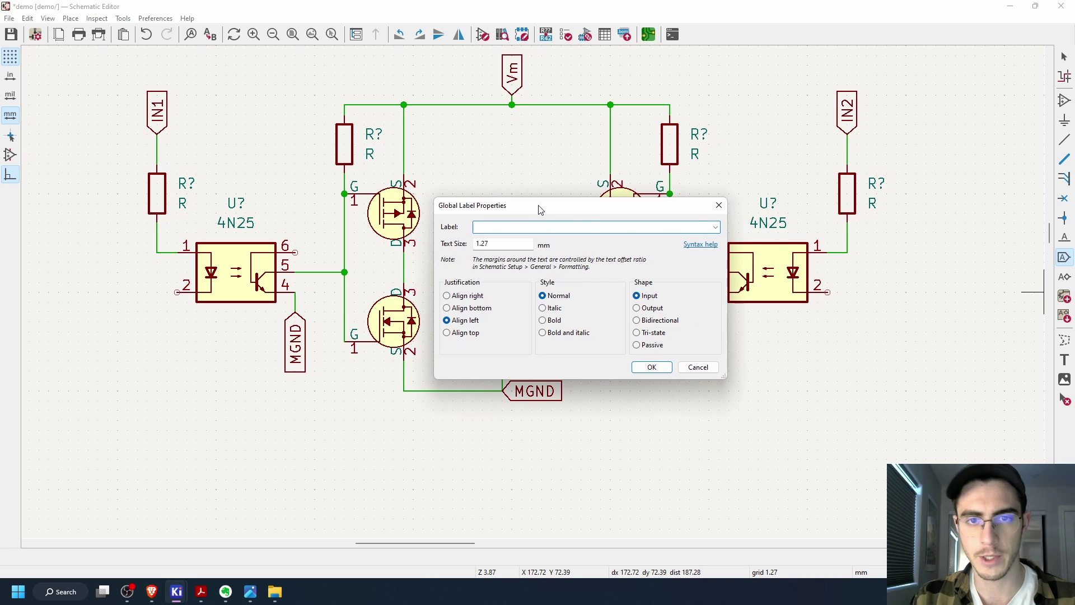
pyautogui.write('GND')
pyautogui.press('Return')
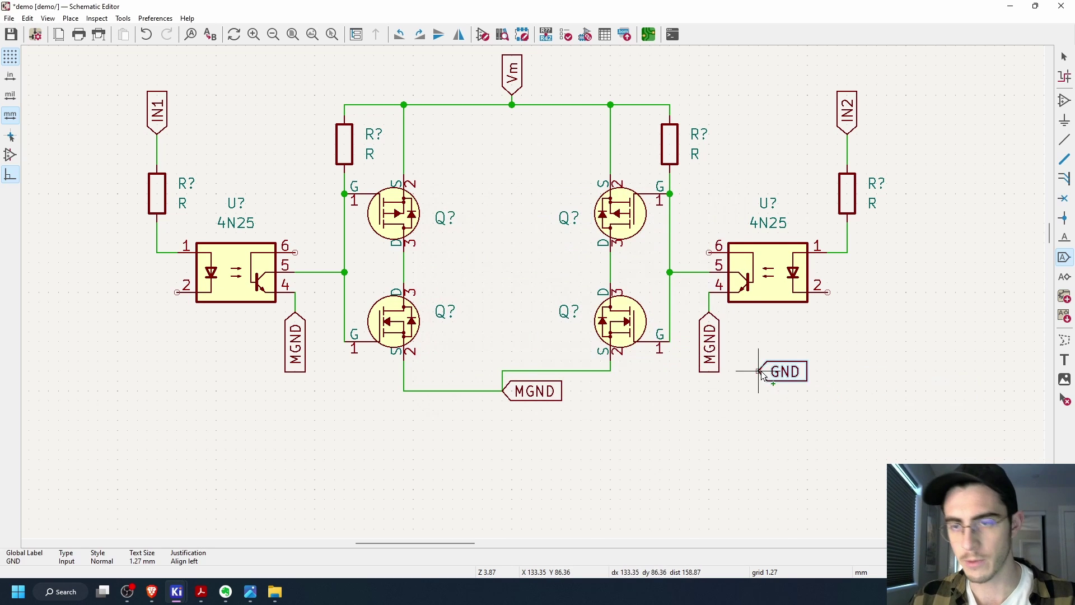
pyautogui.press('r')
pyautogui.press('r')
pyautogui.press('r')
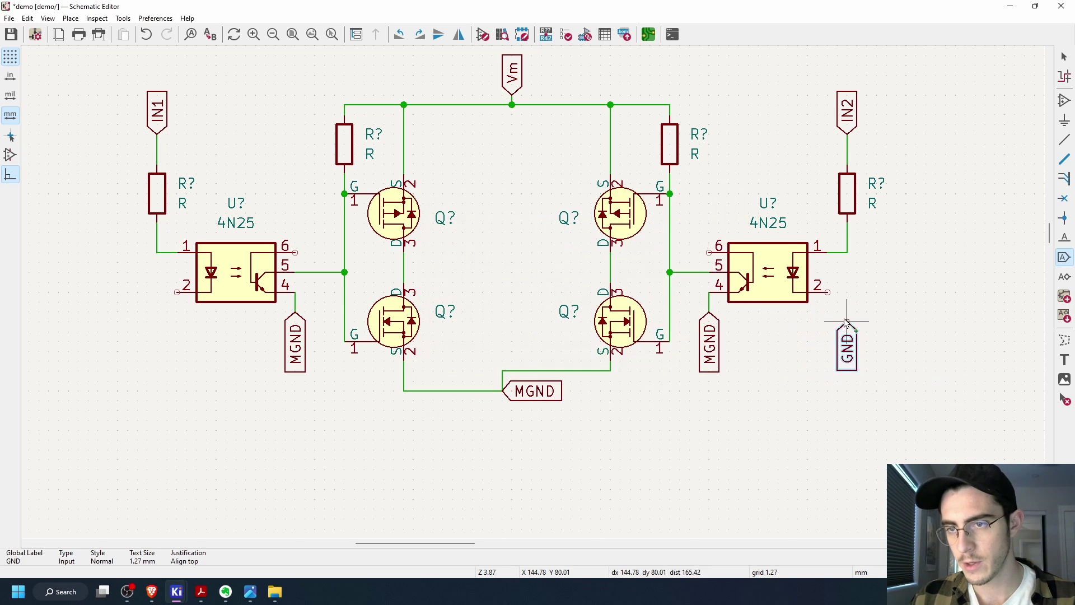
pyautogui.click(839, 311)
pyautogui.press('Escape')
pyautogui.press('w')
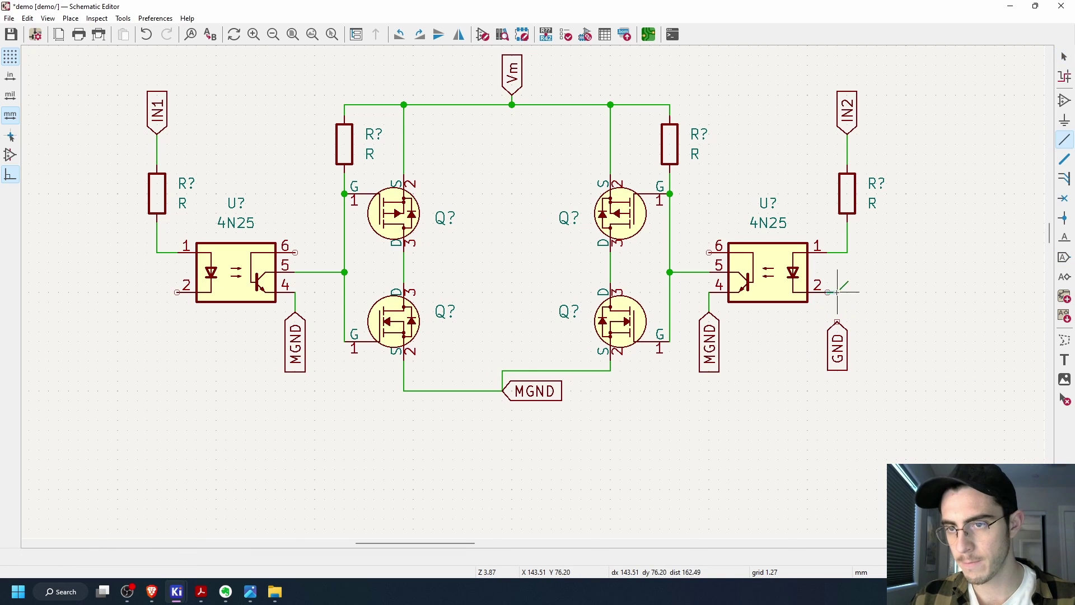
pyautogui.click(837, 323)
pyautogui.press('Escape')
# Copy the GND label below the left optocoupler's pin 2 and wire it
pyautogui.click(845, 348)
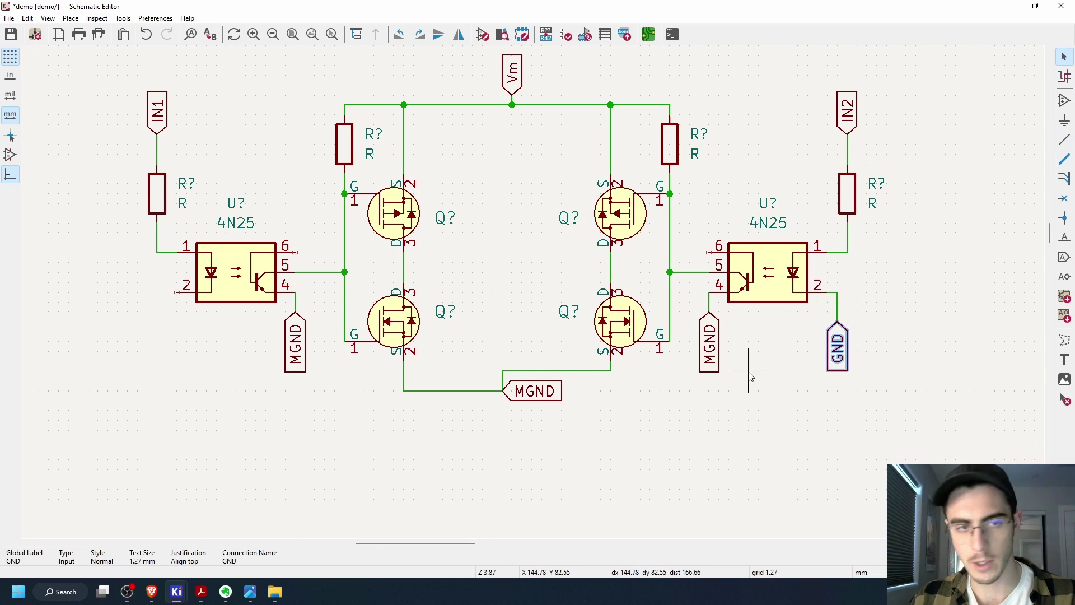
pyautogui.hotkey('ctrl', 'd')
pyautogui.click(177, 292)
pyautogui.press('w')
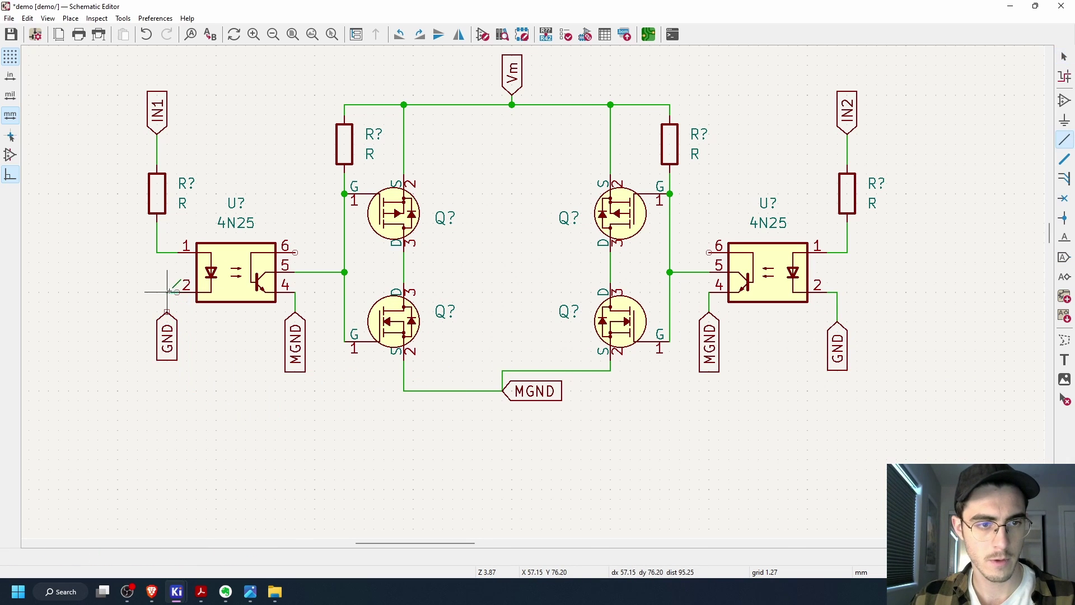
pyautogui.click(167, 312)
pyautogui.press('Escape')
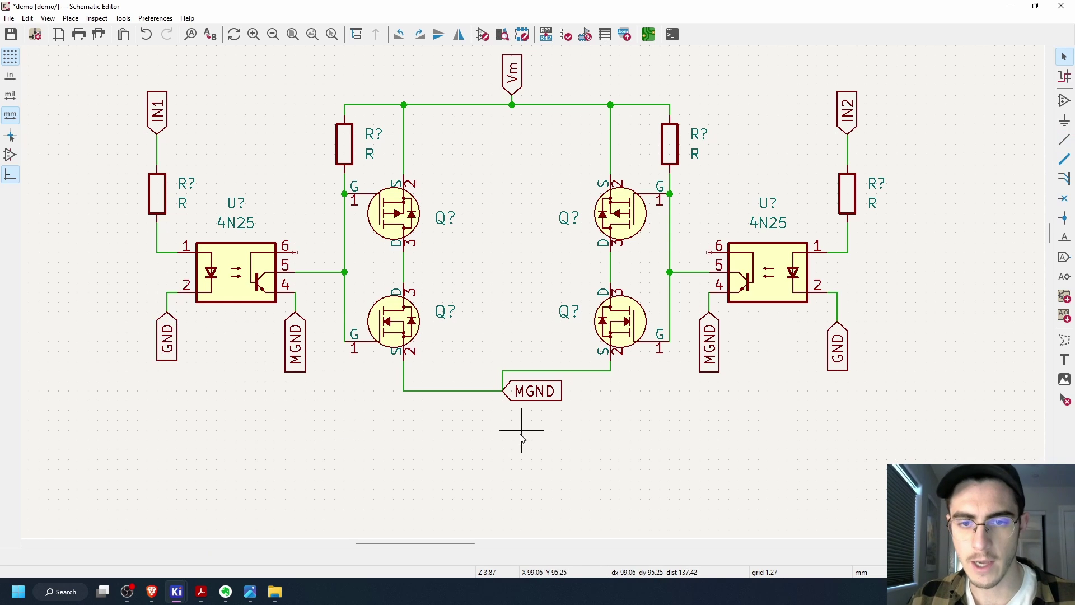
# Stand the MGND label upright below the low-side MOSFETs and delete its old wires
pyautogui.moveTo(546, 395); pyautogui.dragTo(521, 409)
pyautogui.press('r')
pyautogui.press('r')
pyautogui.press('r')
pyautogui.click(481, 398)
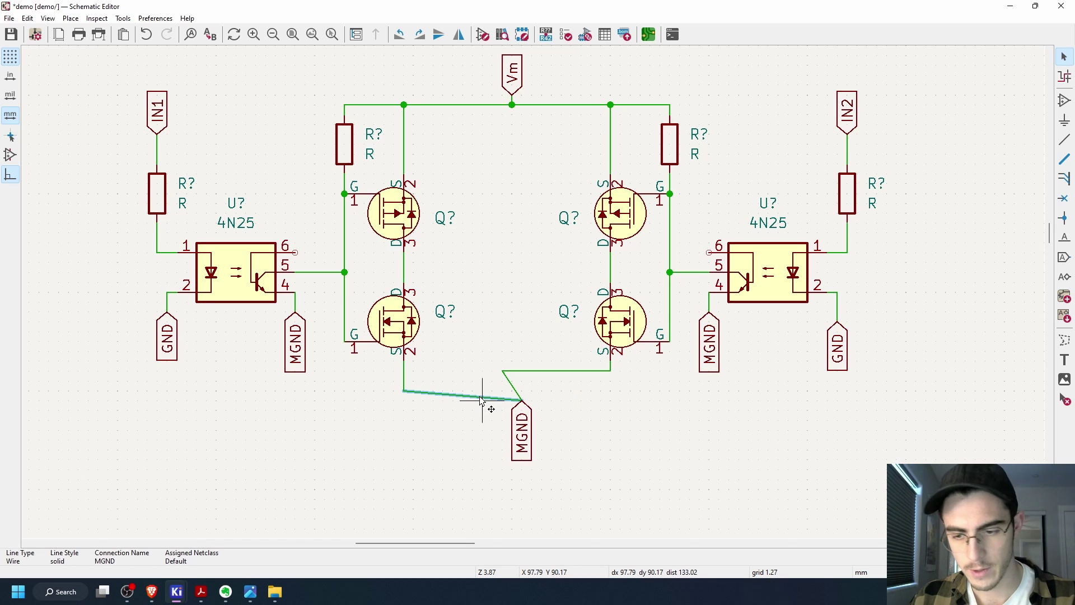
pyautogui.press('Delete')
pyautogui.click(510, 372)
pyautogui.press('Delete')
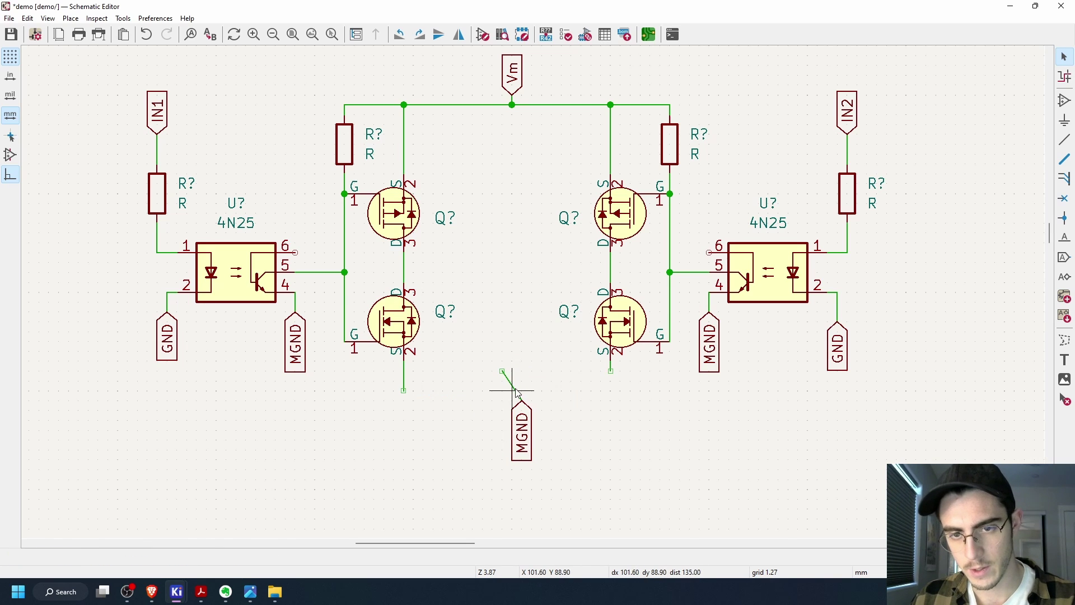
# Join the two low-side MOSFET sources with a wire and connect MGND up to it
pyautogui.click(521, 431)
pyautogui.moveTo(522, 431); pyautogui.dragTo(512, 431)
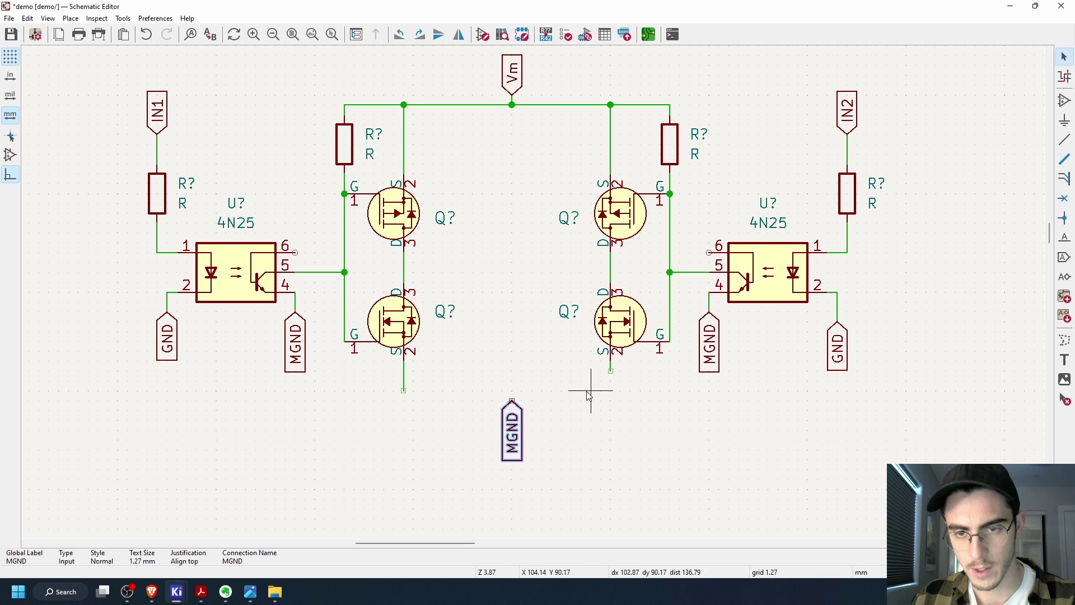
pyautogui.press('w')
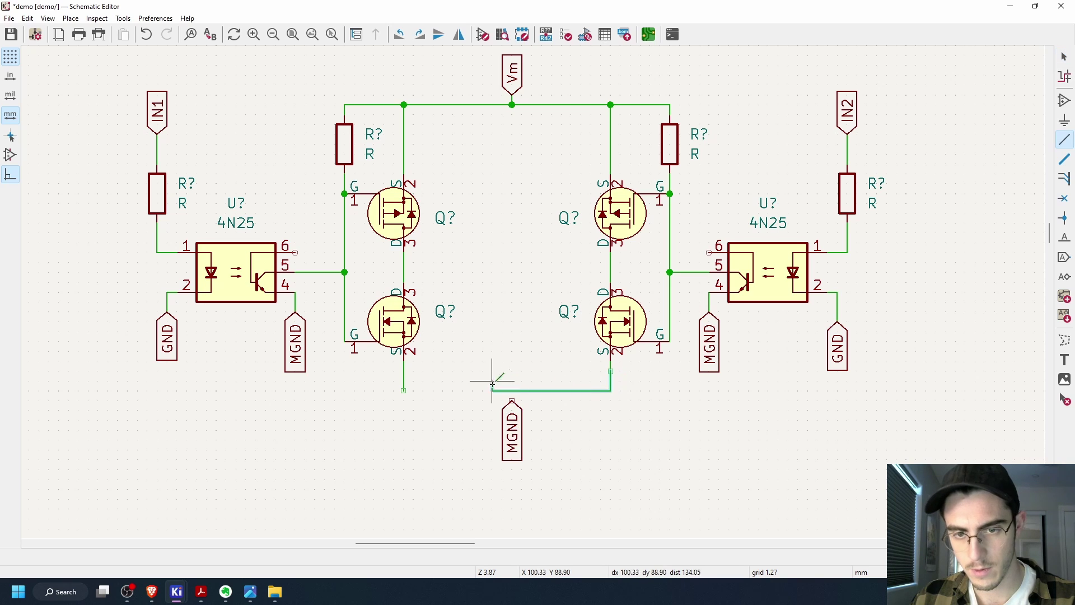
pyautogui.click(403, 390)
pyautogui.press('Escape')
pyautogui.press('w')
pyautogui.click(512, 390)
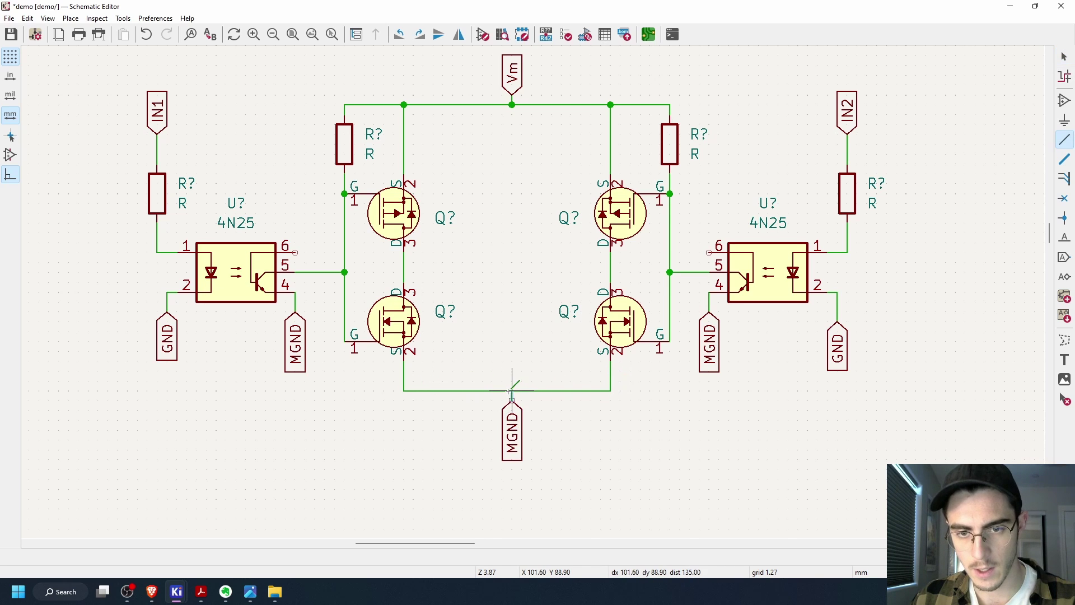
pyautogui.press('Escape')
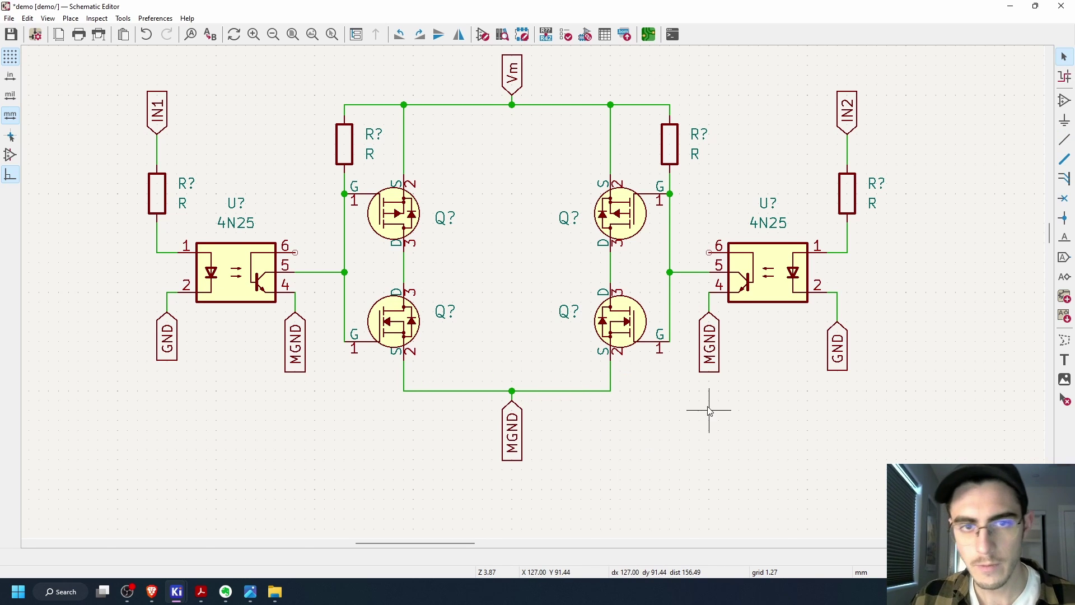
pyautogui.moveTo(703, 413); pyautogui.dragTo(636, 432, button='middle')
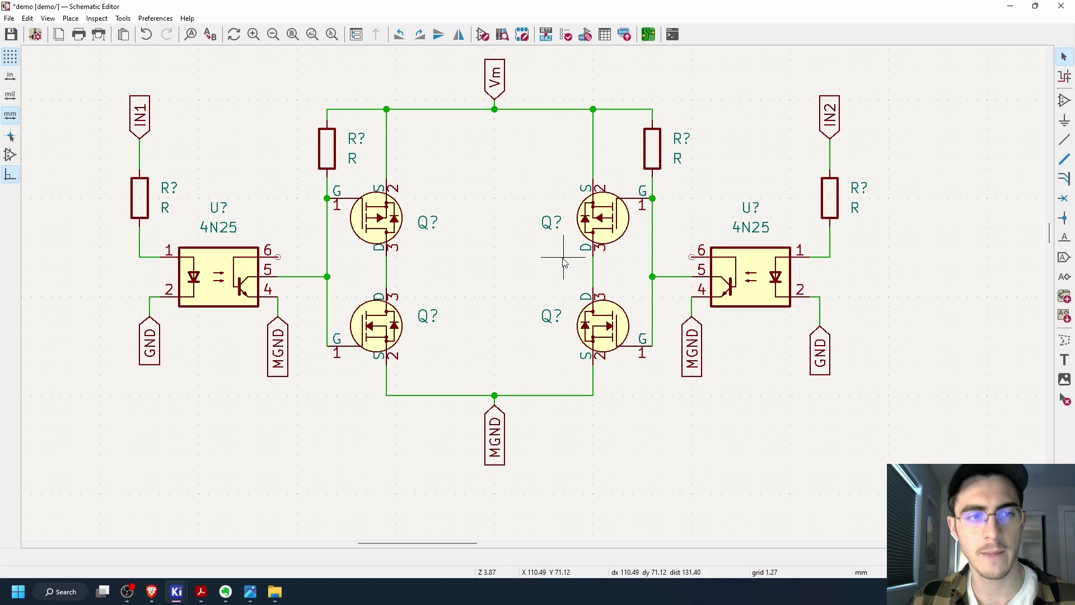
# Auto-annotate the parts as R1–R4, Q1–Q4, U1 and U2, then save the schematic
pyautogui.click(546, 35)
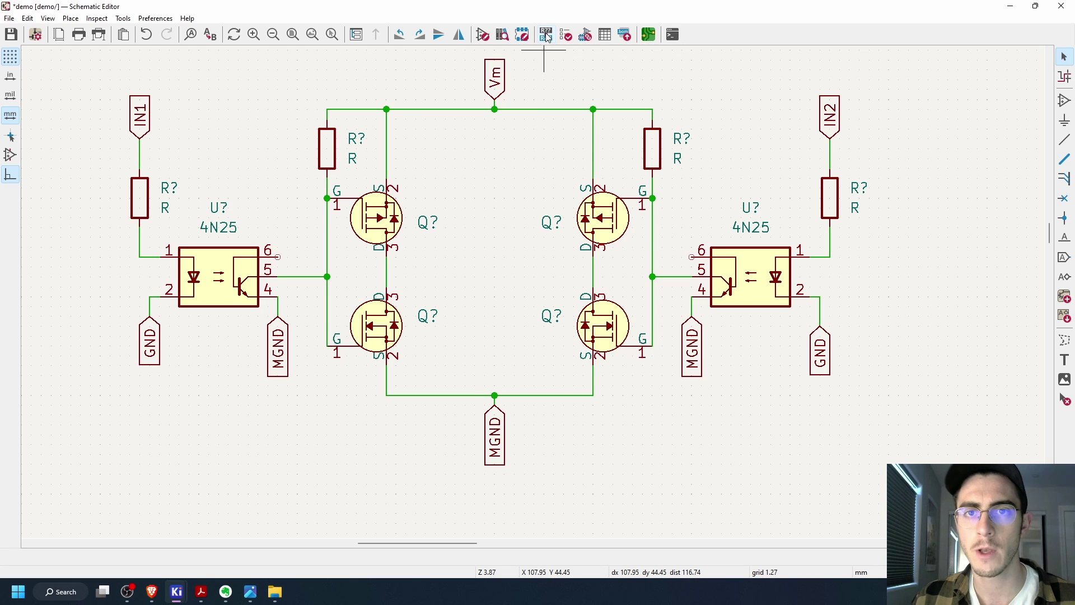
pyautogui.click(329, 300)
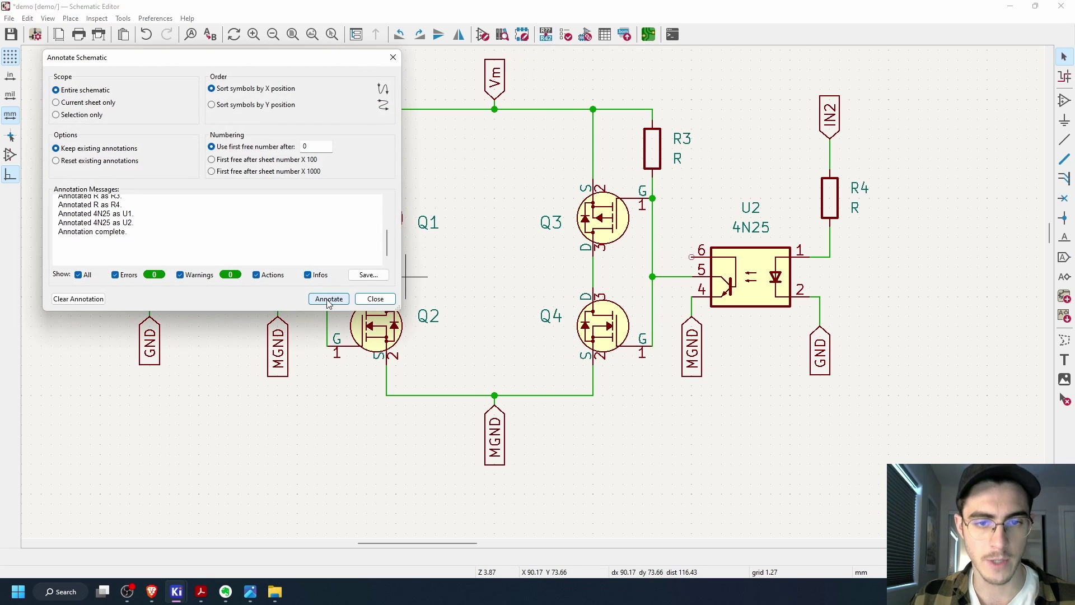
pyautogui.click(393, 59)
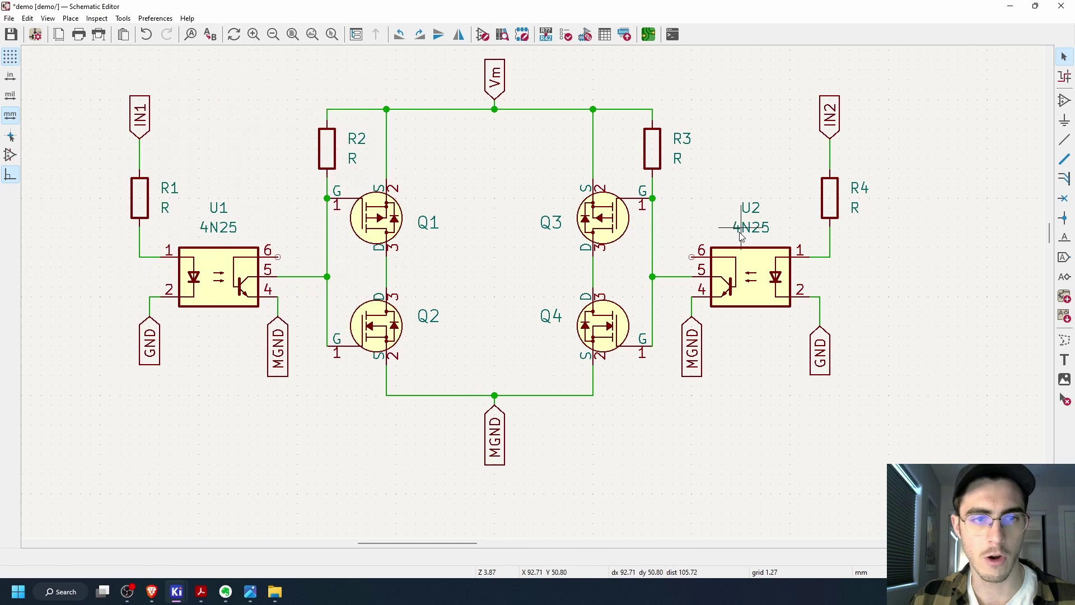
pyautogui.hotkey('ctrl', 's')
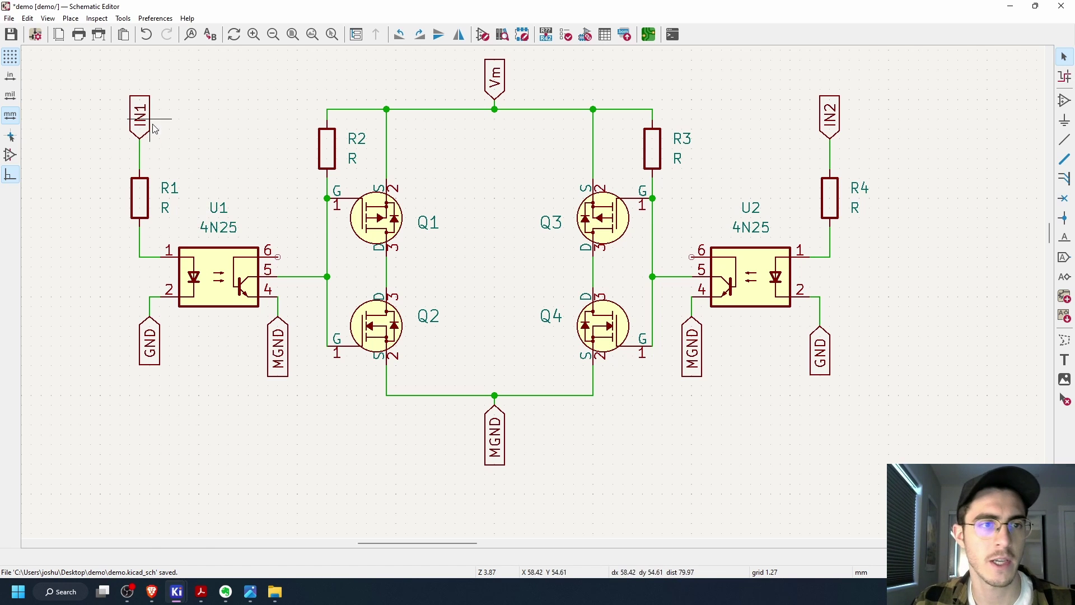
# Inspect the IN1, Vm, IN2, GND and MGND global labels one by one
pyautogui.click(139, 109)
pyautogui.click(492, 89)
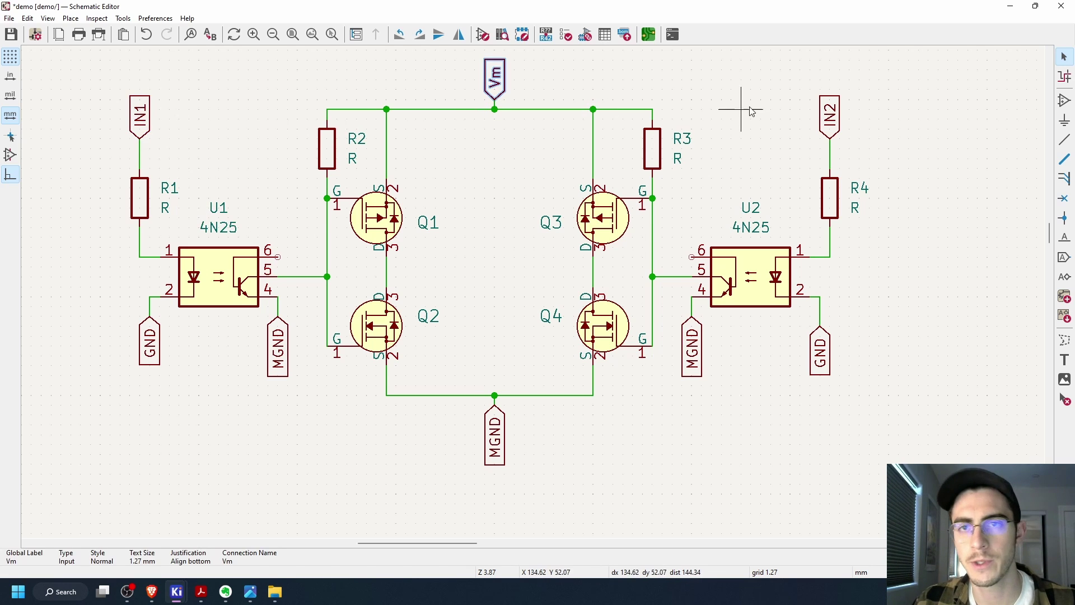
pyautogui.click(829, 115)
pyautogui.click(828, 358)
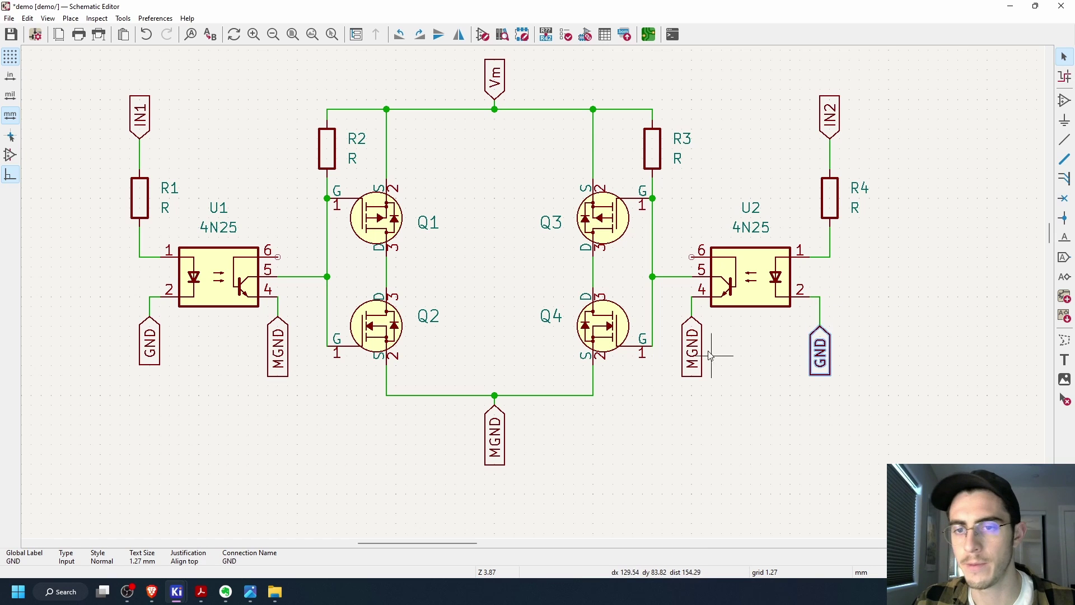
pyautogui.click(694, 352)
pyautogui.click(279, 352)
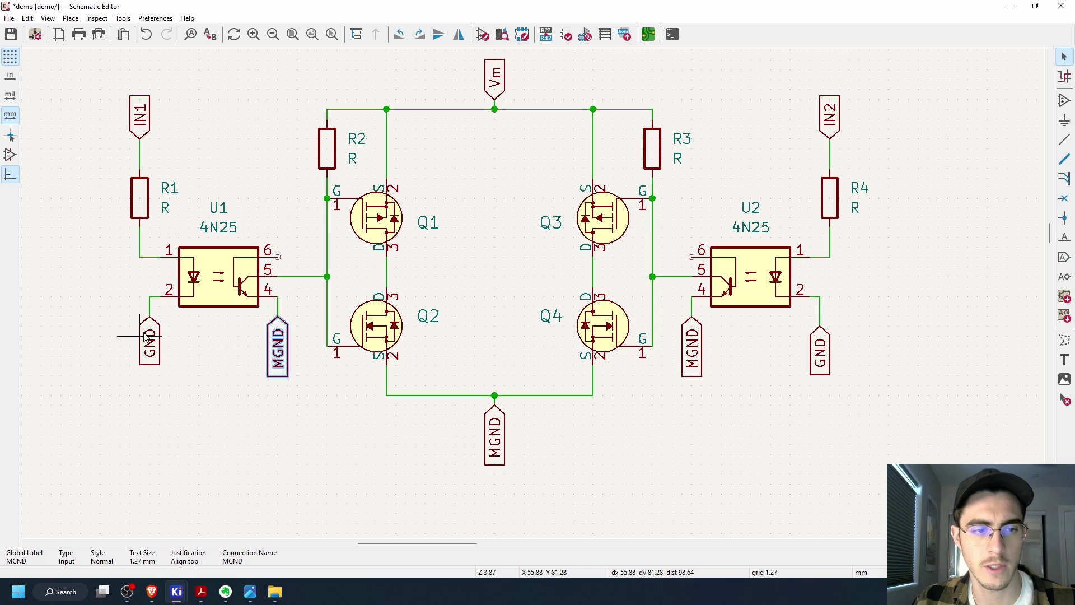
pyautogui.click(150, 345)
pyautogui.click(909, 455)
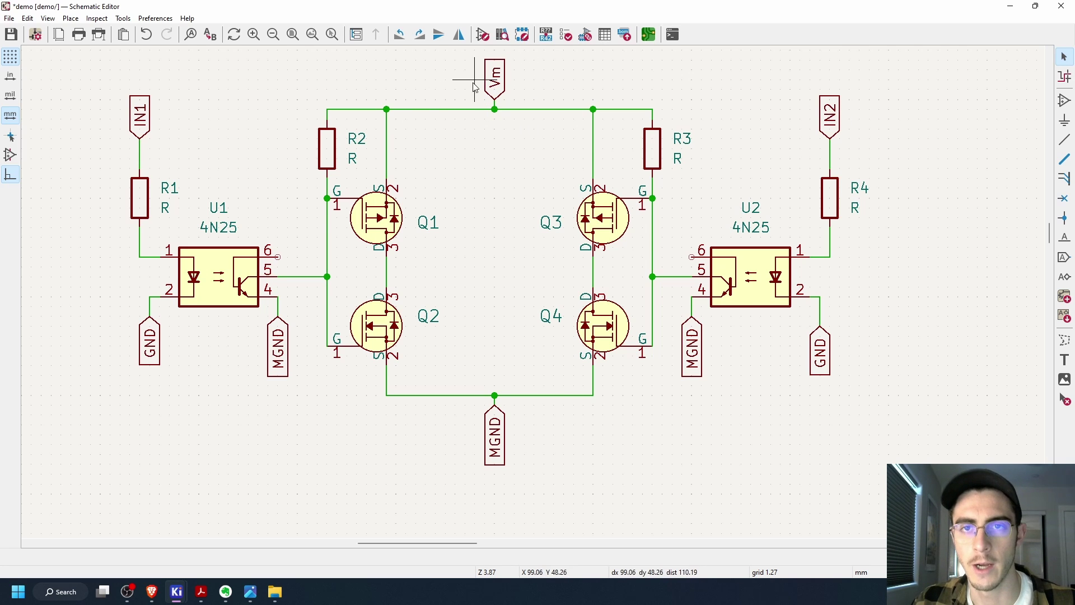
# Run the electrical rules check and review the IN1 and IN2 label warnings
pyautogui.click(567, 36)
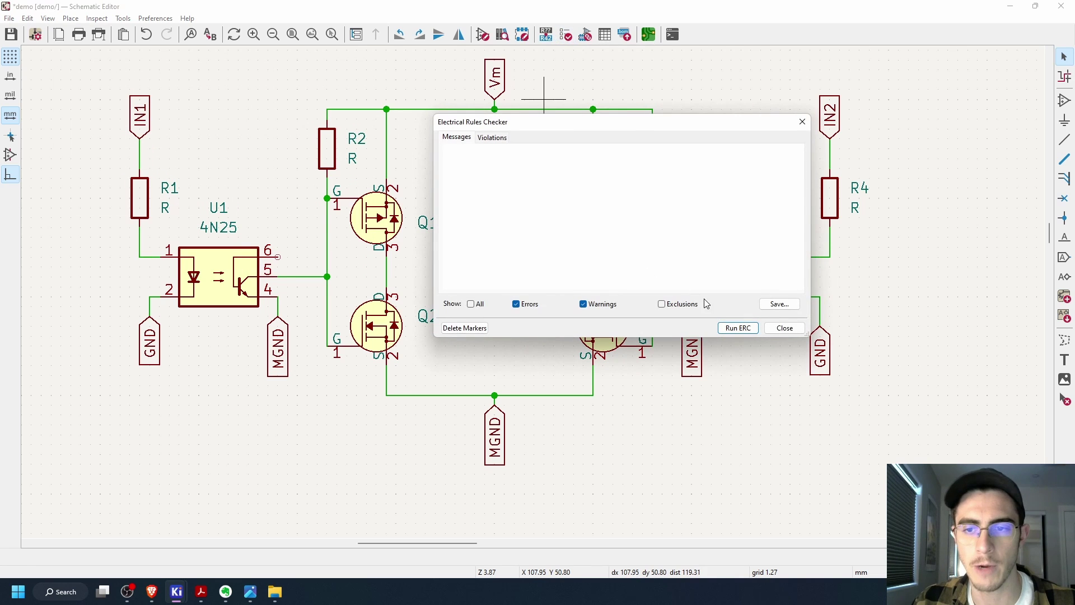
pyautogui.click(739, 328)
pyautogui.moveTo(611, 129); pyautogui.dragTo(466, 117)
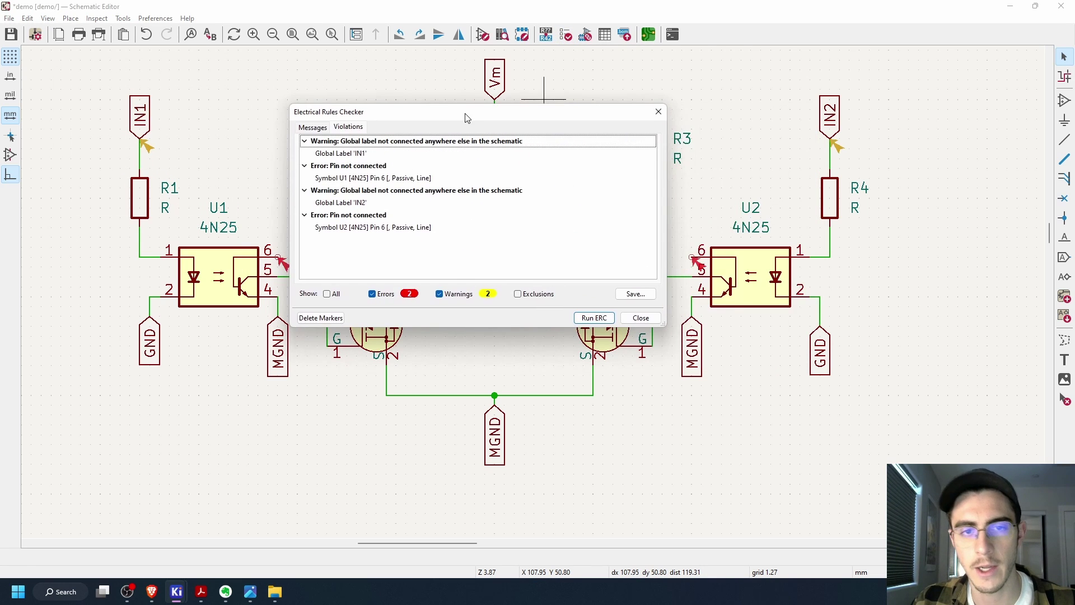
pyautogui.click(341, 155)
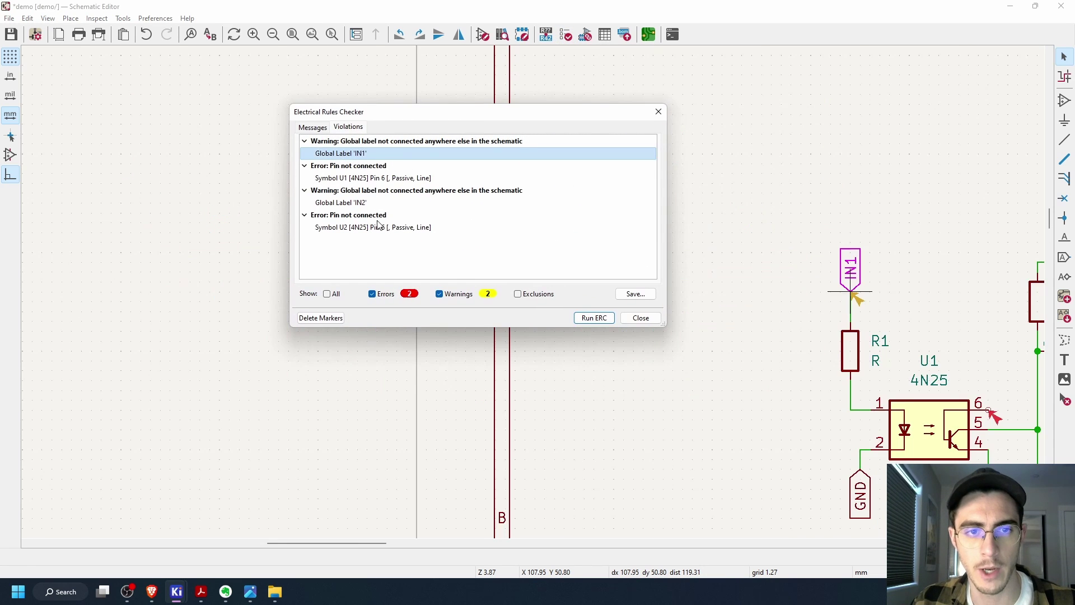
pyautogui.click(355, 204)
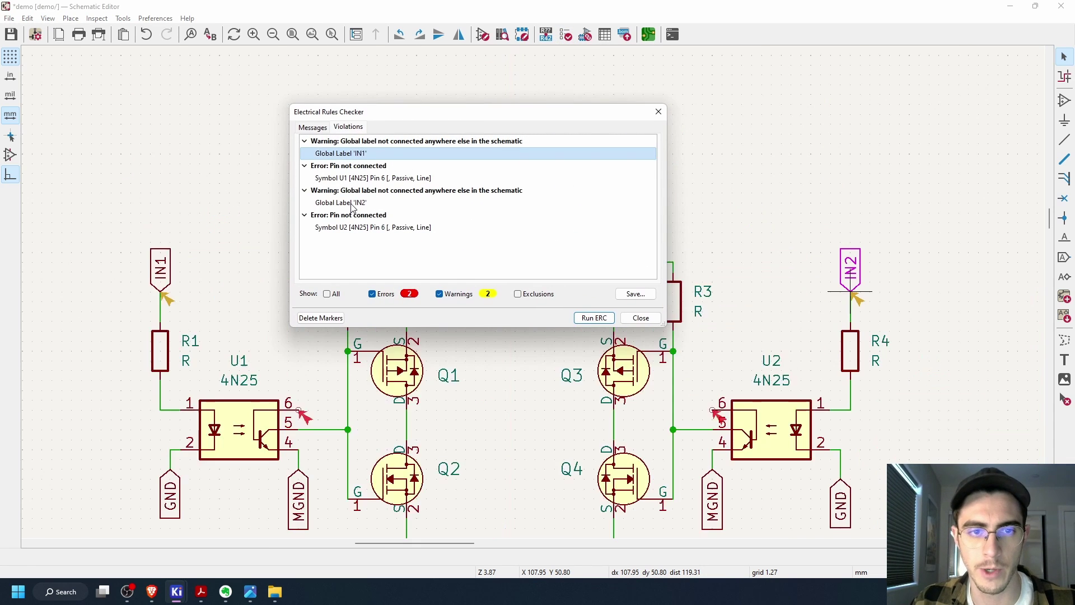
pyautogui.click(658, 112)
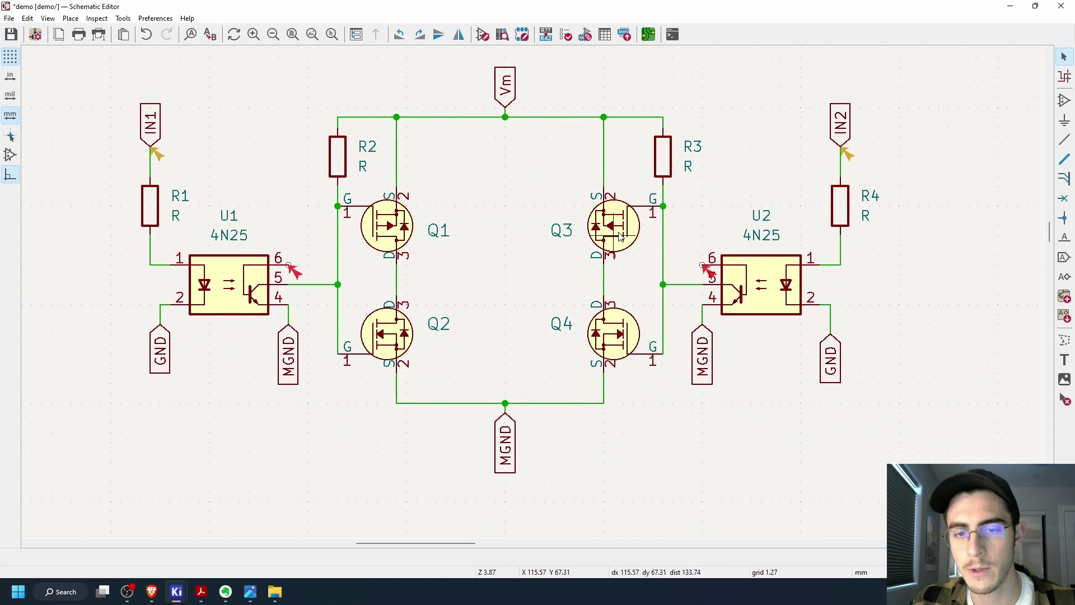
# Search 'conn' and place a Conn_01x02_Male connector below the left optocoupler circuit
pyautogui.scroll(-4, 560, 387)
pyautogui.scroll(1, 577, 297)
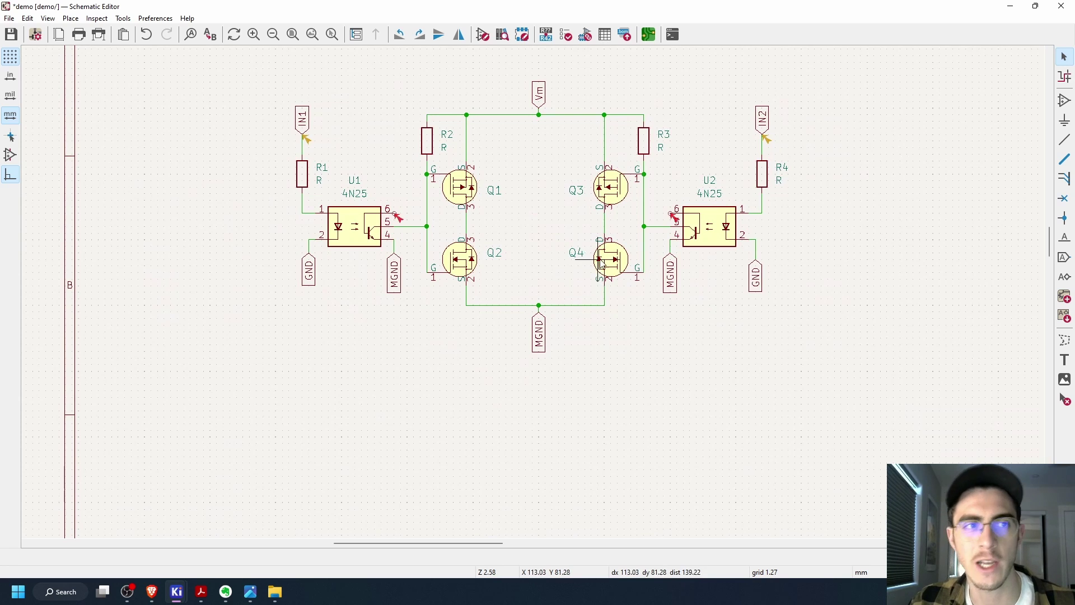
pyautogui.click(1064, 101)
pyautogui.write('c')
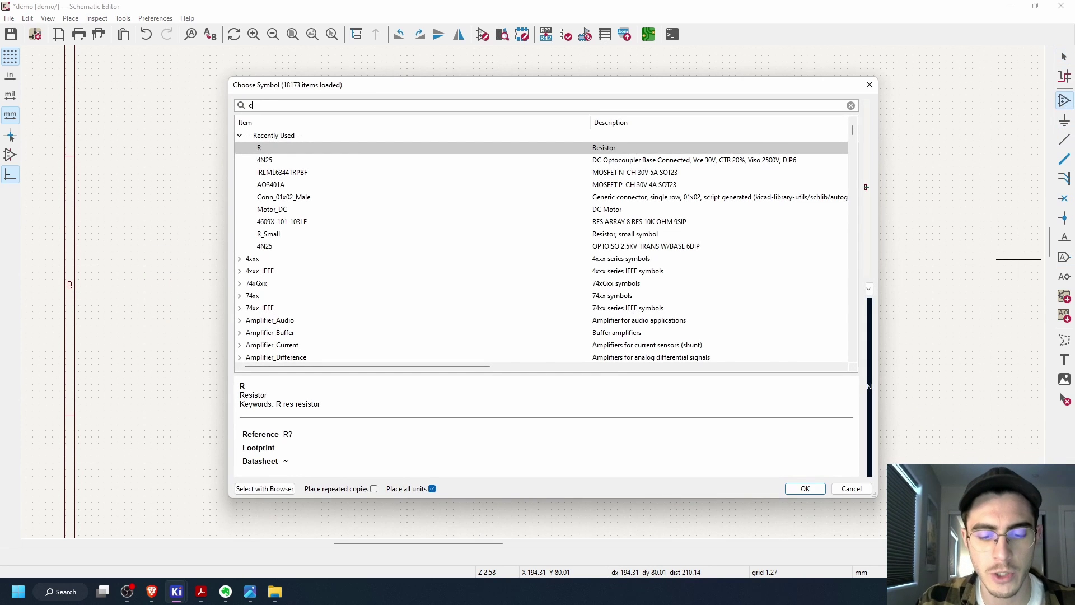
pyautogui.write('onn')
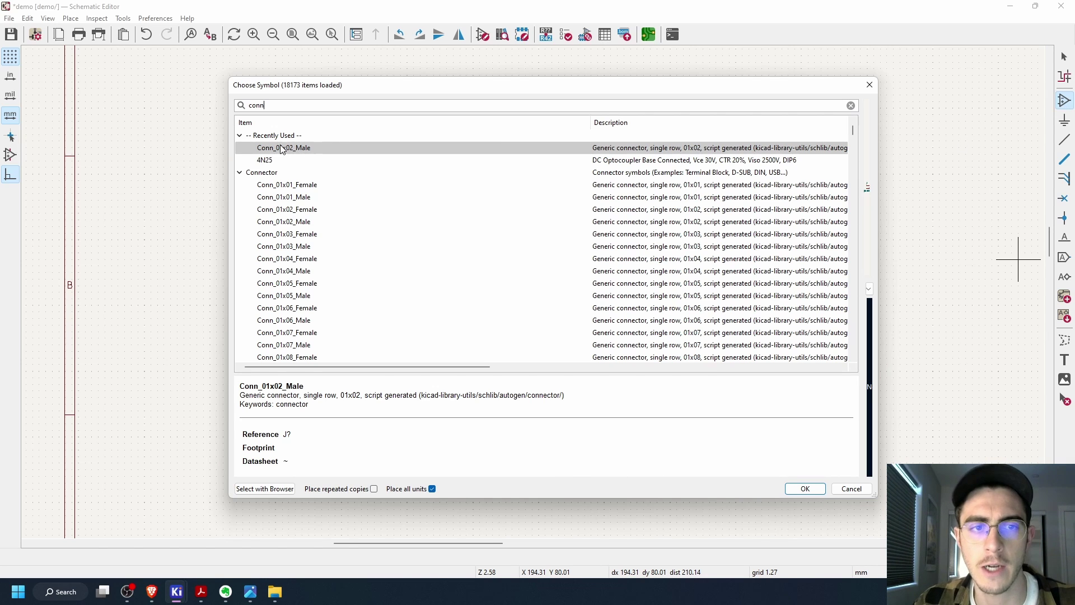
pyautogui.doubleClick(302, 149)
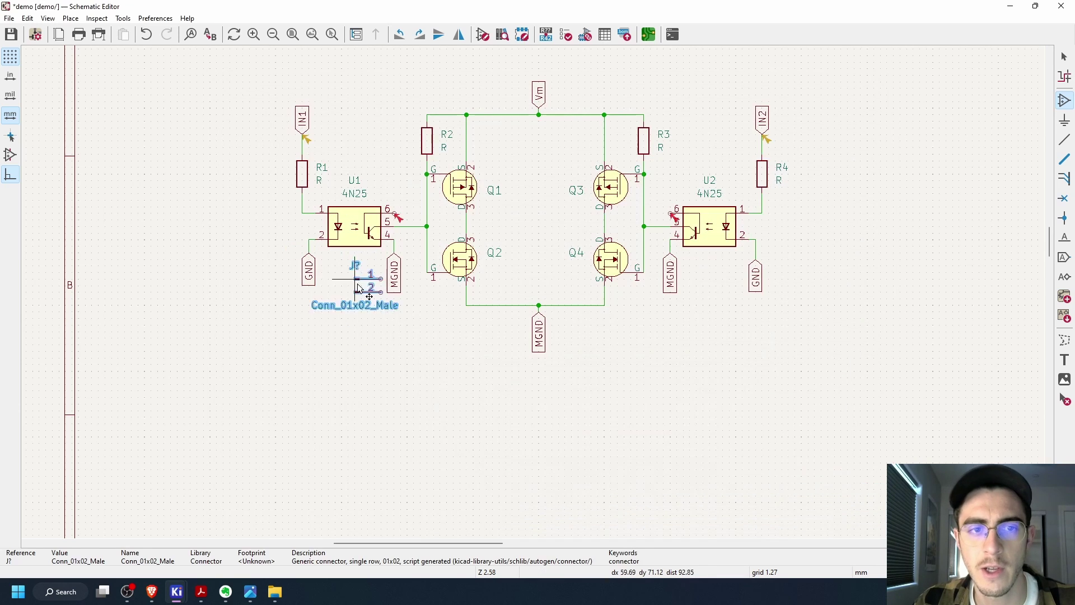
pyautogui.click(333, 419)
pyautogui.click(336, 414)
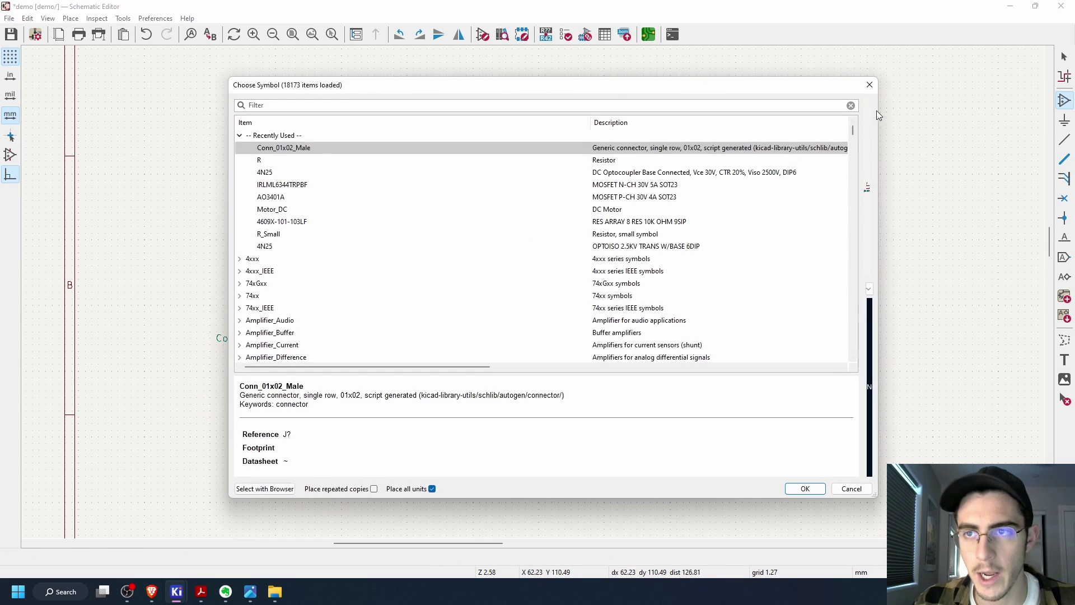
pyautogui.click(870, 85)
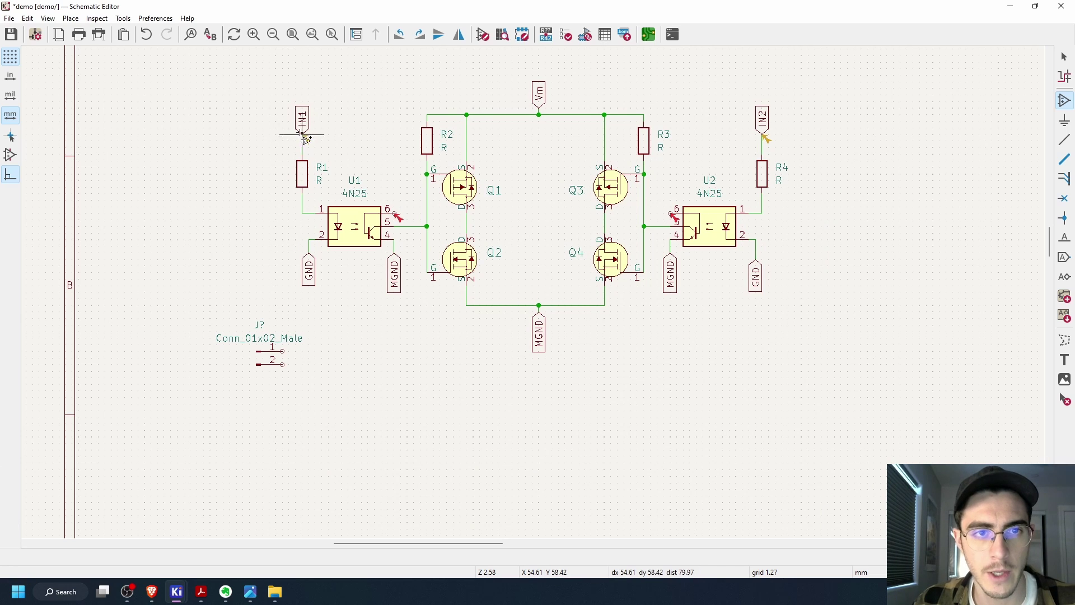
pyautogui.click(302, 115)
pyautogui.press('Escape')
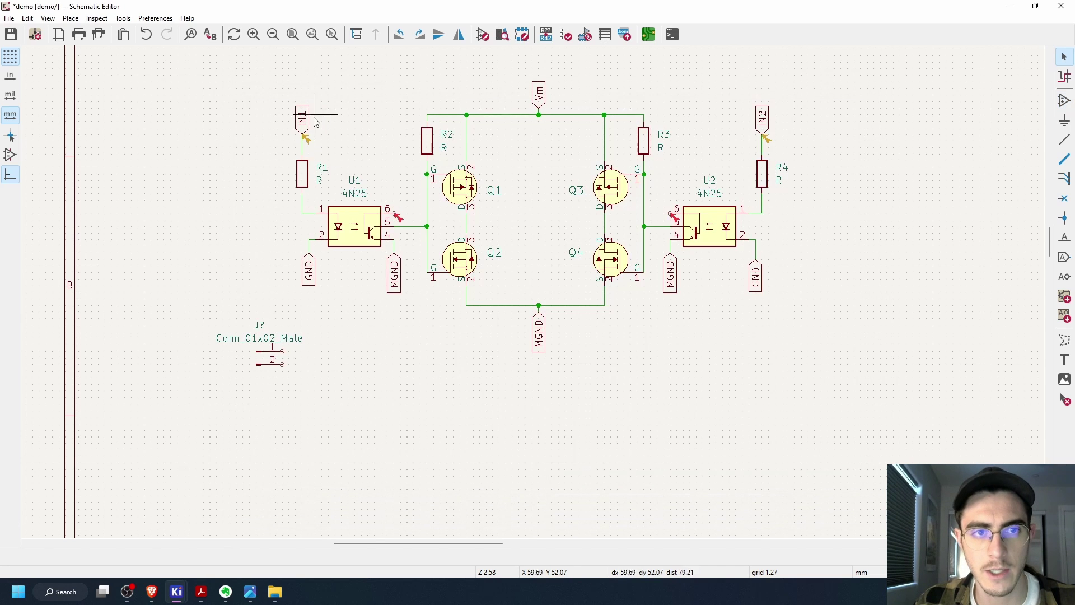
# Duplicate the IN1 label, turn it to point left, and place it beside J?
pyautogui.click(303, 119)
pyautogui.hotkey('ctrl', 'd')
pyautogui.press('r')
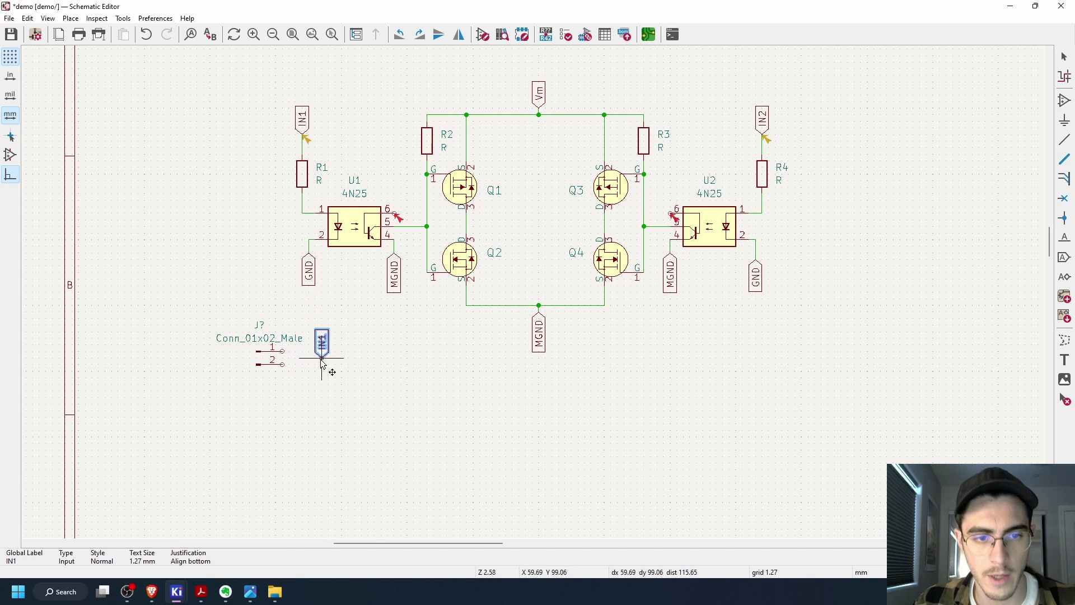
pyautogui.press('r')
pyautogui.press('r')
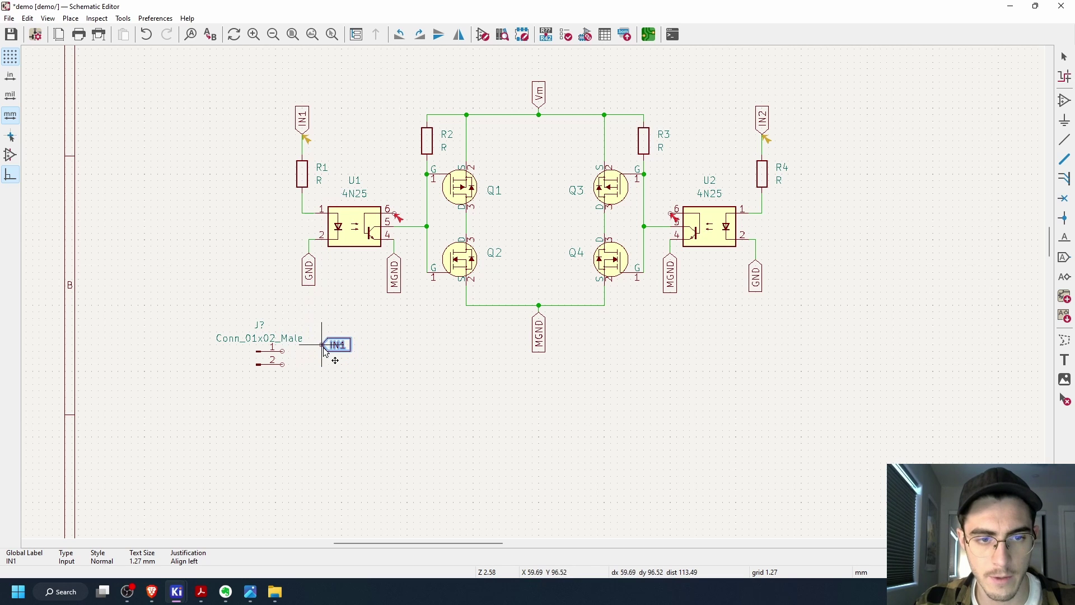
pyautogui.click(312, 355)
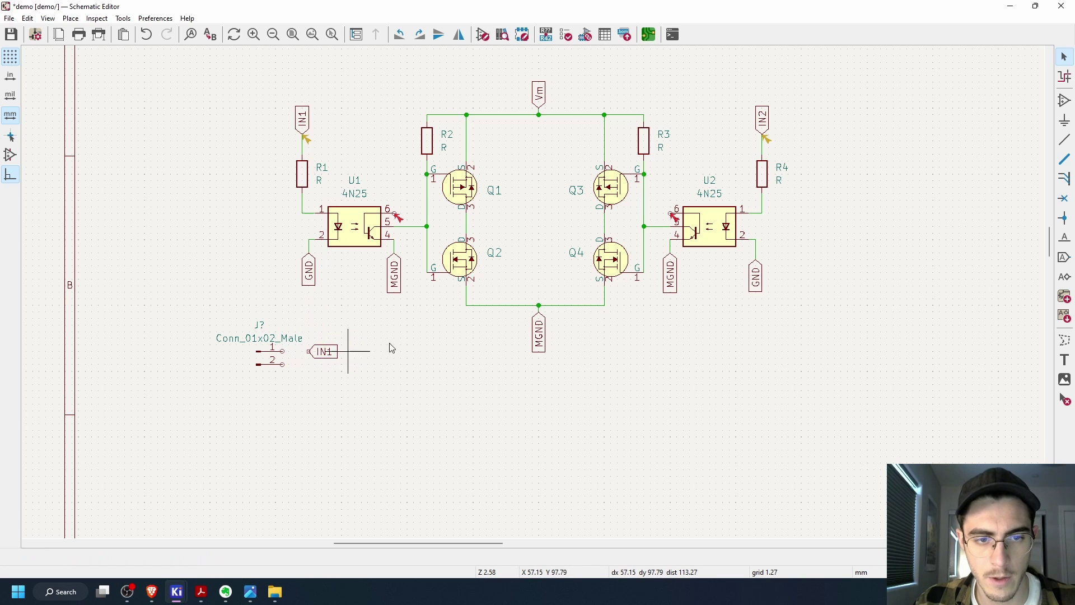
# Place a rotated IN2 label copy by pin 2, then wire both labels to J?'s pins
pyautogui.click(766, 122)
pyautogui.hotkey('ctrl', 'd')
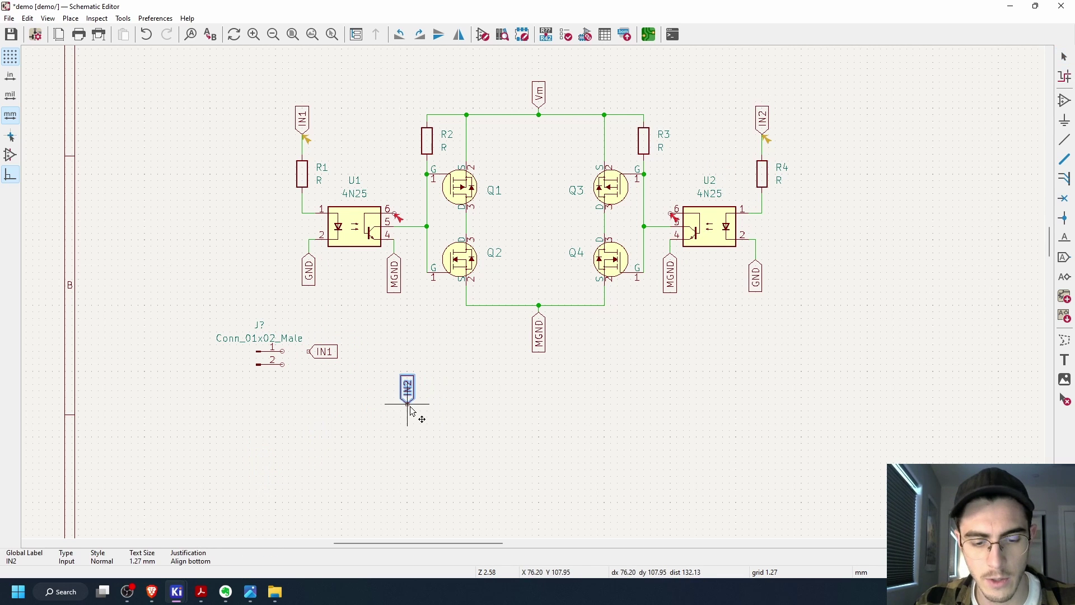
pyautogui.press('r')
pyautogui.press('r')
pyautogui.press('r')
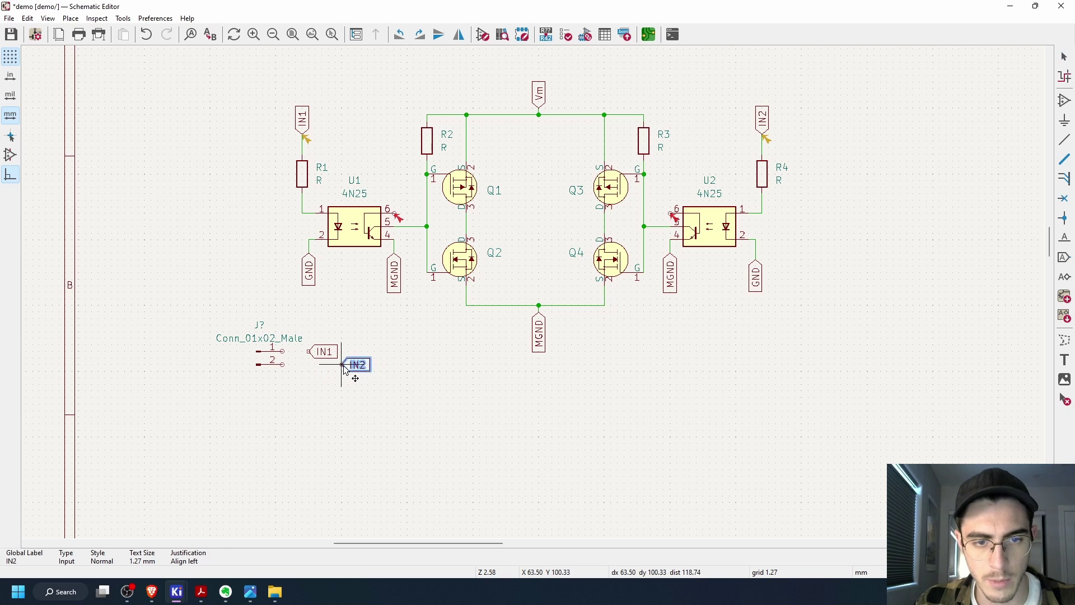
pyautogui.click(343, 367)
pyautogui.press('w')
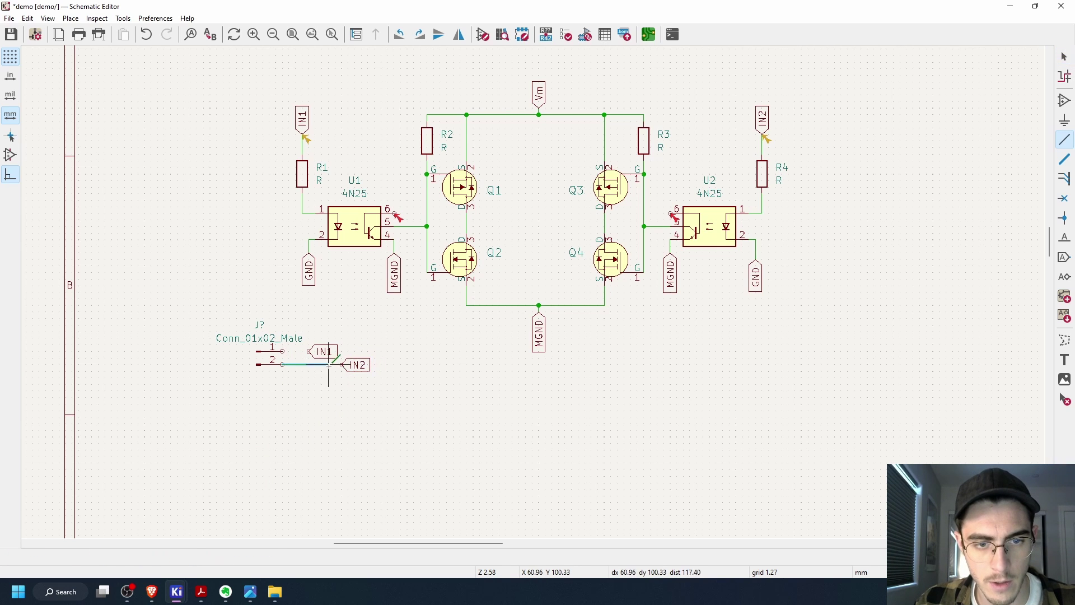
pyautogui.click(342, 364)
pyautogui.press('w')
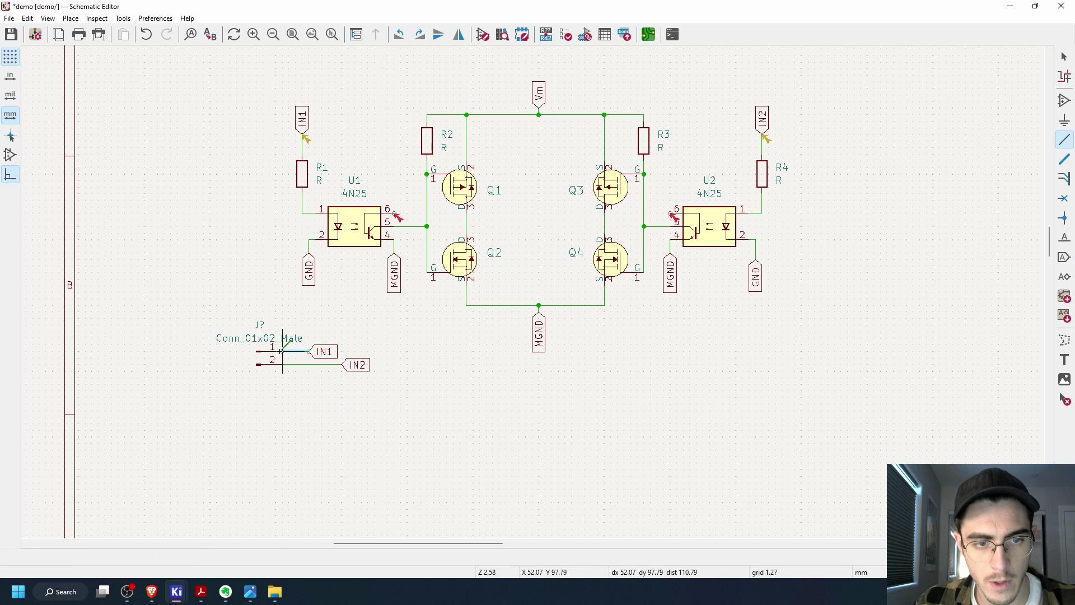
pyautogui.click(282, 351)
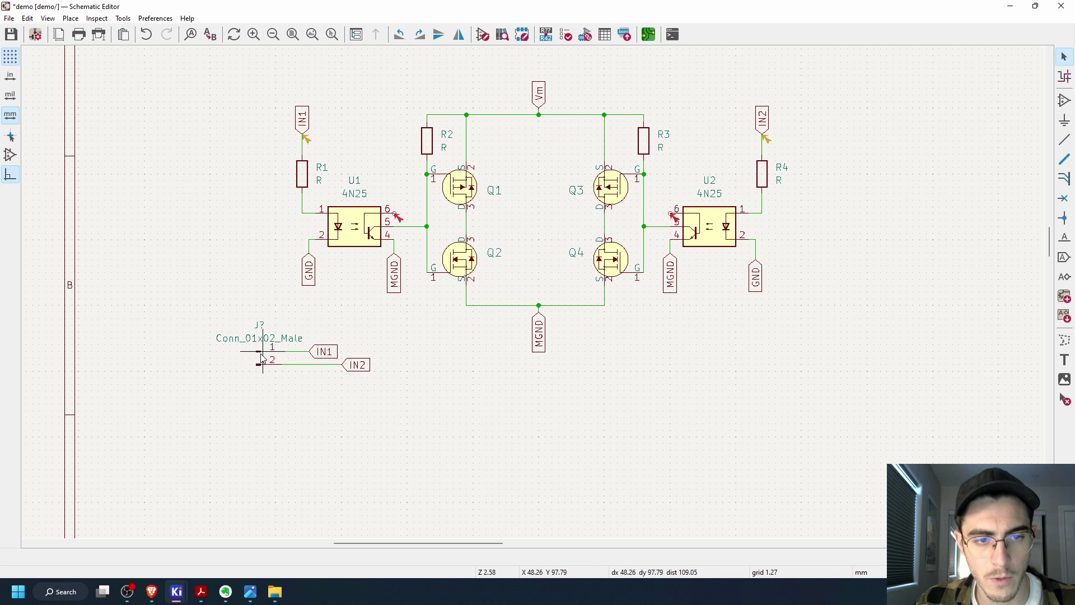
# Hide the connector's value text and nudge its J? reference closer to the pins
pyautogui.doubleClick(263, 359)
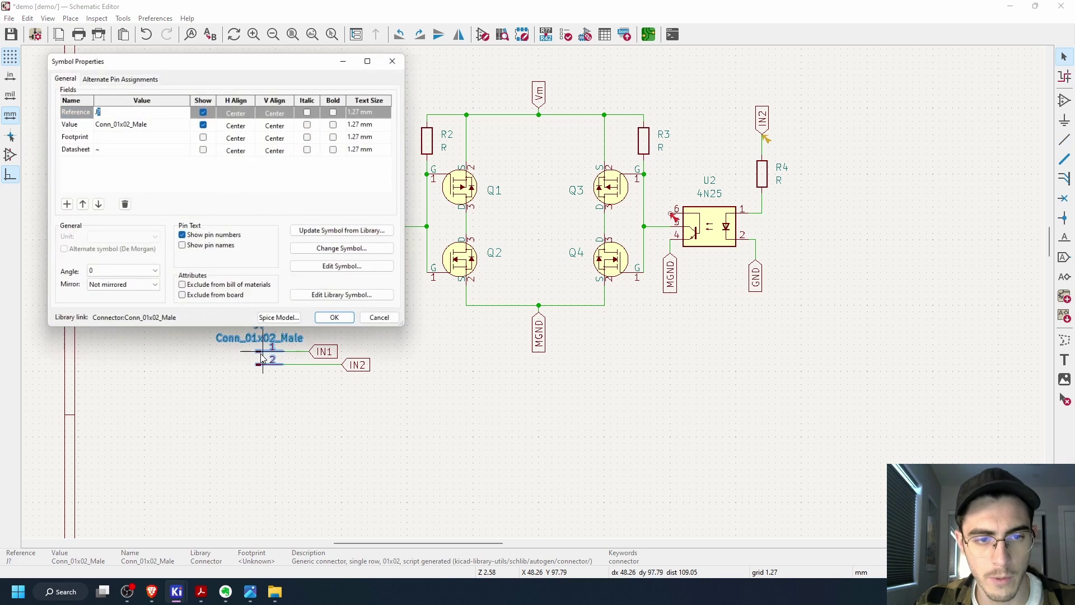
pyautogui.click(203, 123)
pyautogui.click(339, 322)
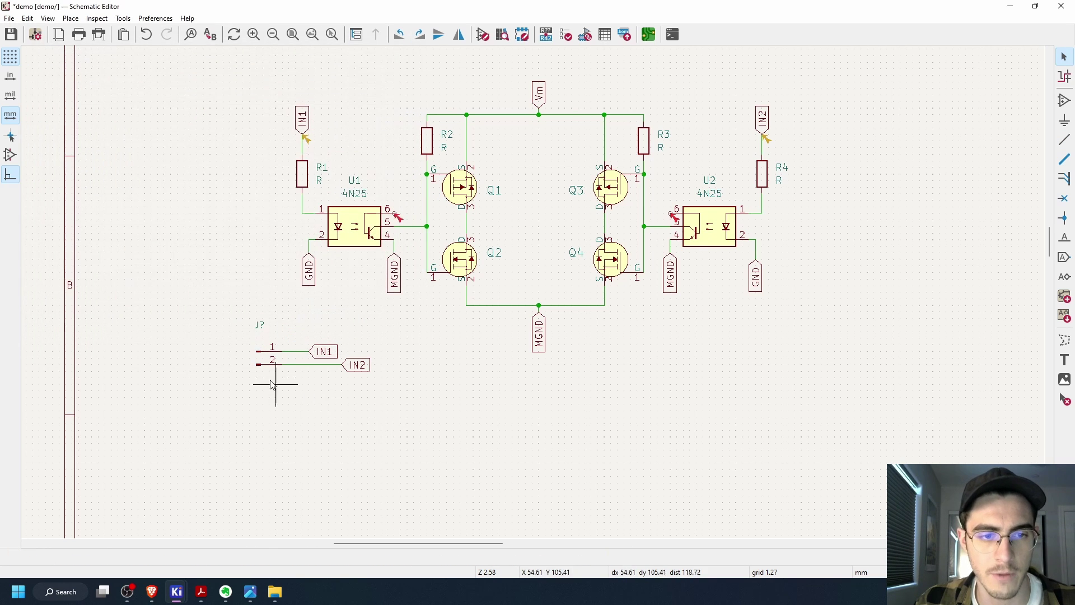
pyautogui.moveTo(257, 328); pyautogui.dragTo(268, 334)
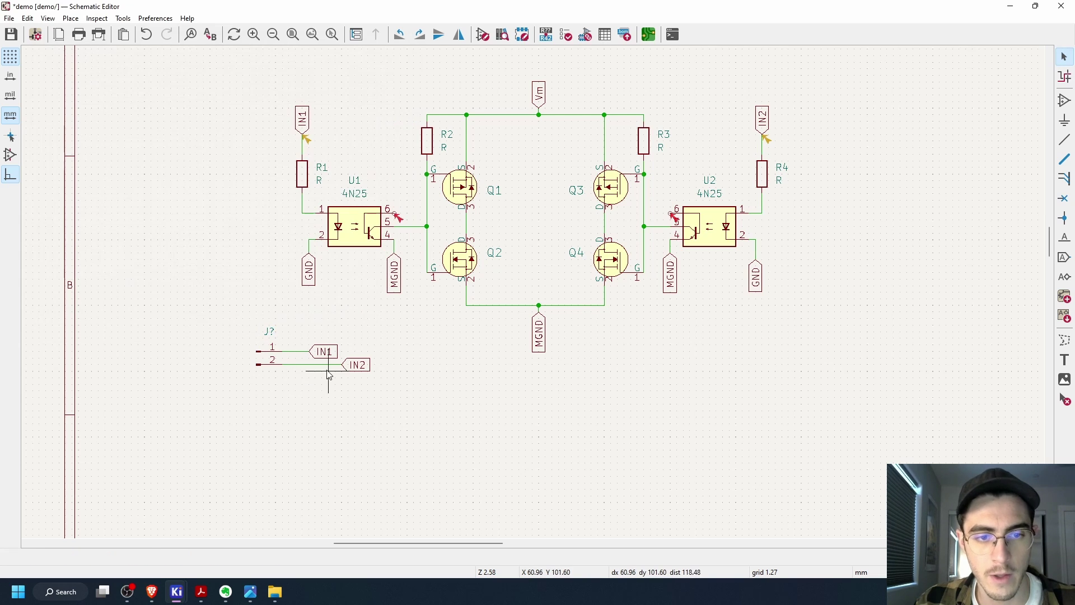
# Move the connector and both labels up one grid row together
pyautogui.click(324, 351)
pyautogui.click(356, 365)
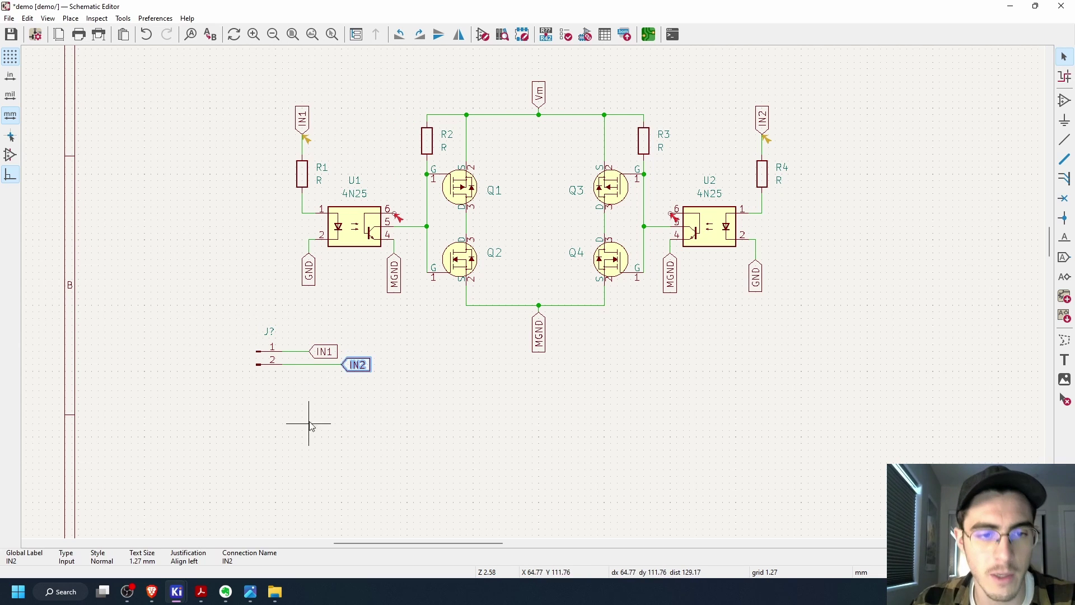
pyautogui.moveTo(222, 306); pyautogui.dragTo(423, 406)
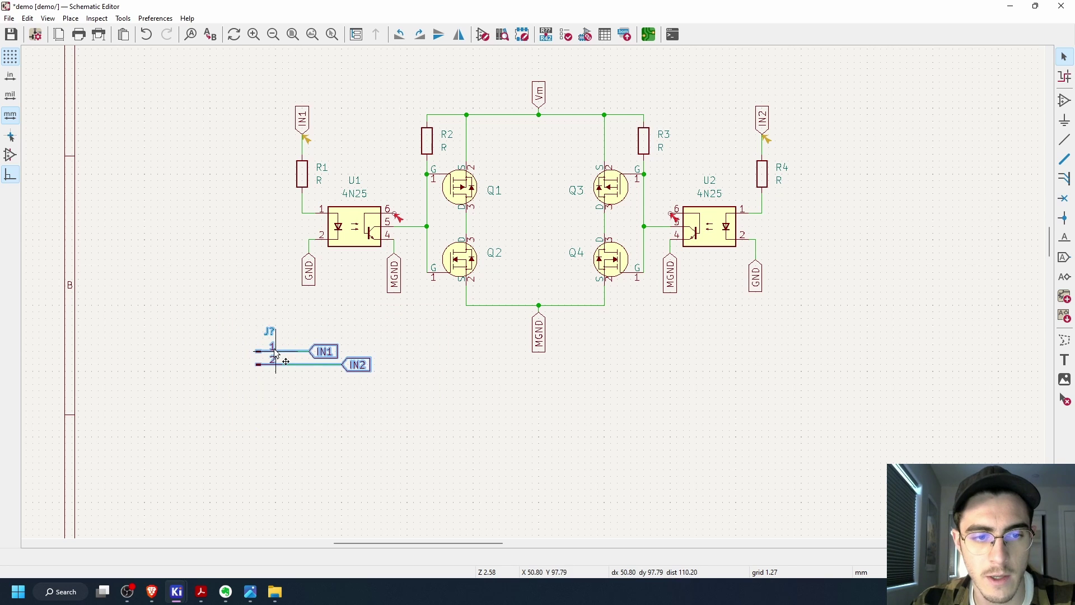
pyautogui.moveTo(319, 352); pyautogui.dragTo(319, 339)
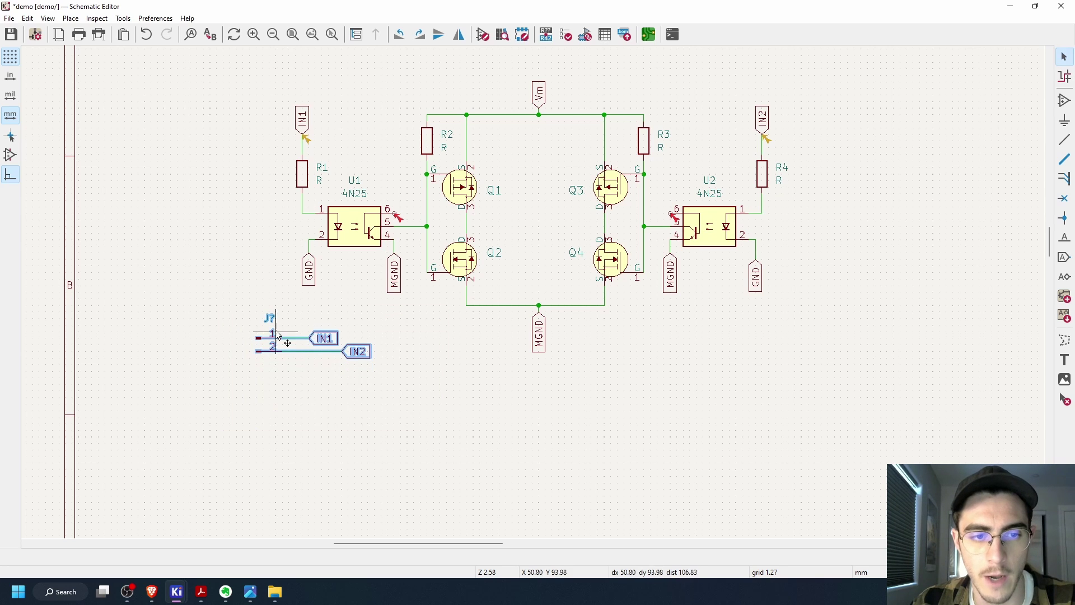
pyautogui.click(336, 395)
# Re-annotate the schematic so the connector becomes J1
pyautogui.click(548, 36)
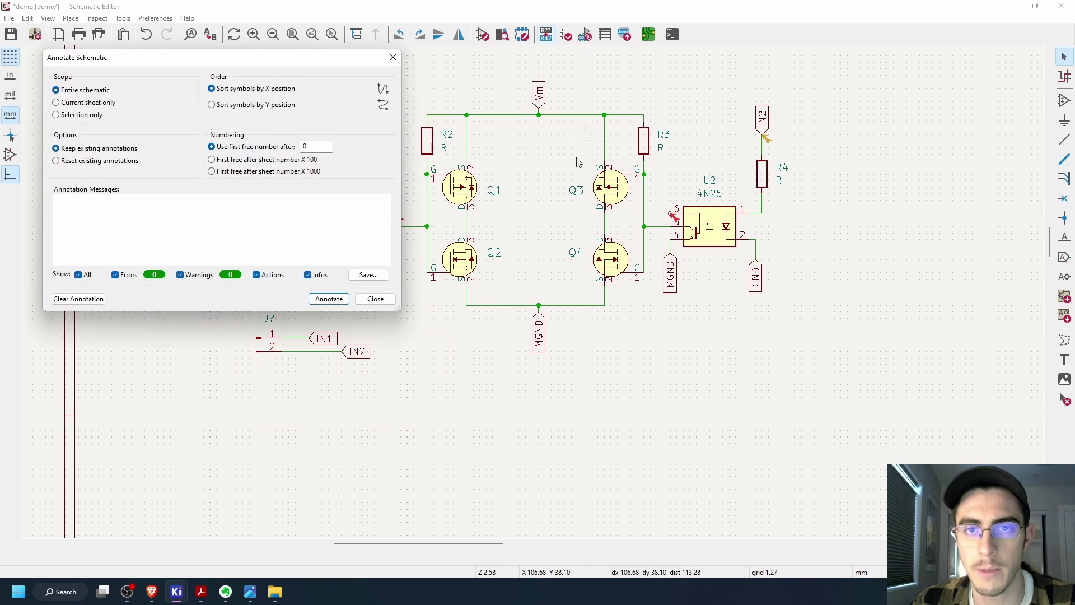
pyautogui.click(329, 298)
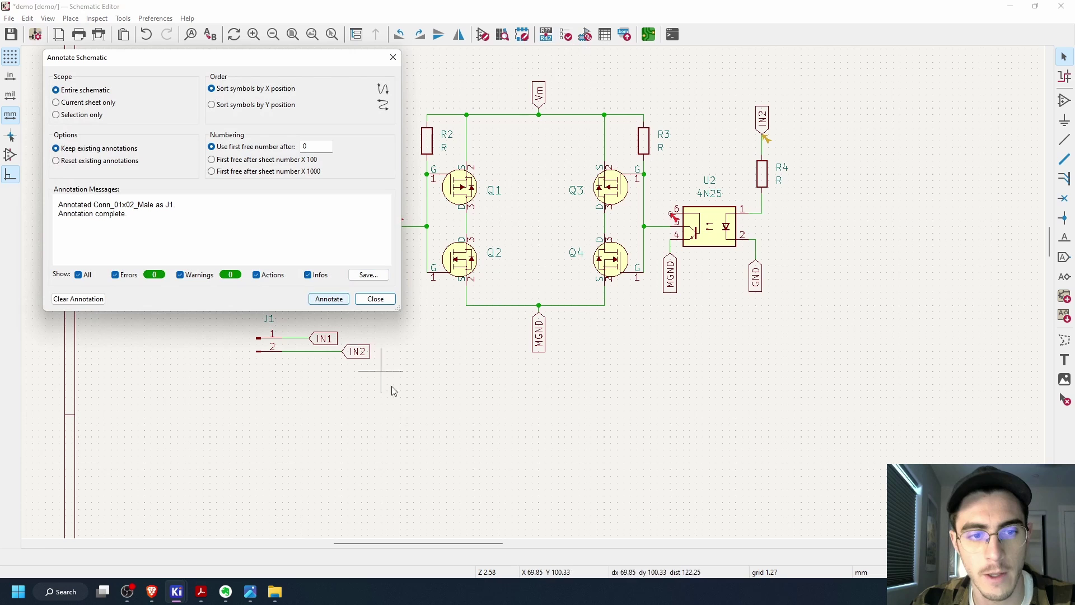
pyautogui.click(393, 57)
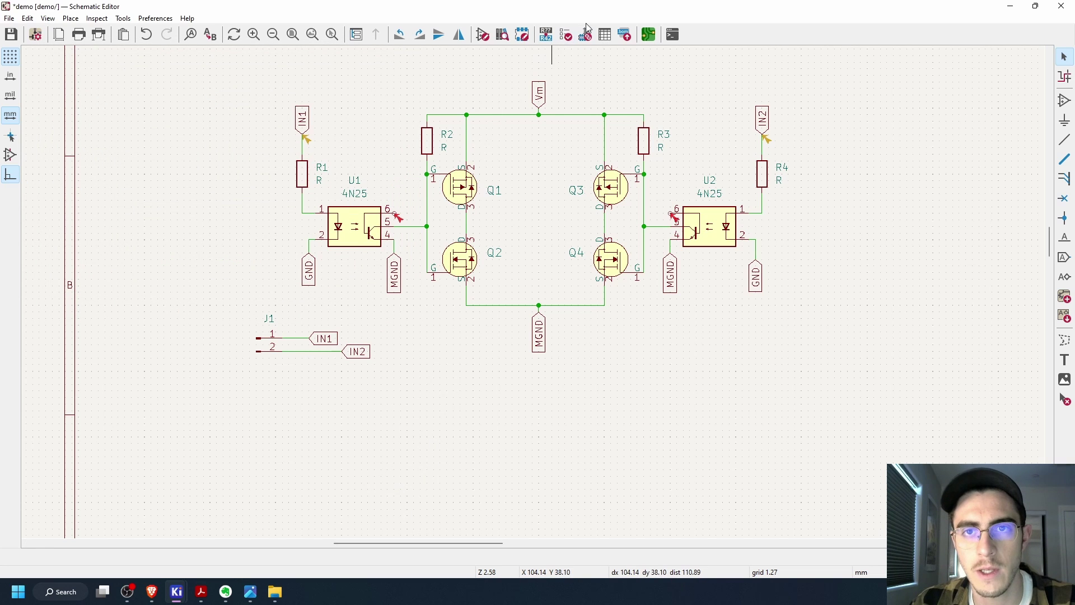
# Run the electrical rules check and review U1's and U2's unconnected pin 6 violations
pyautogui.click(566, 36)
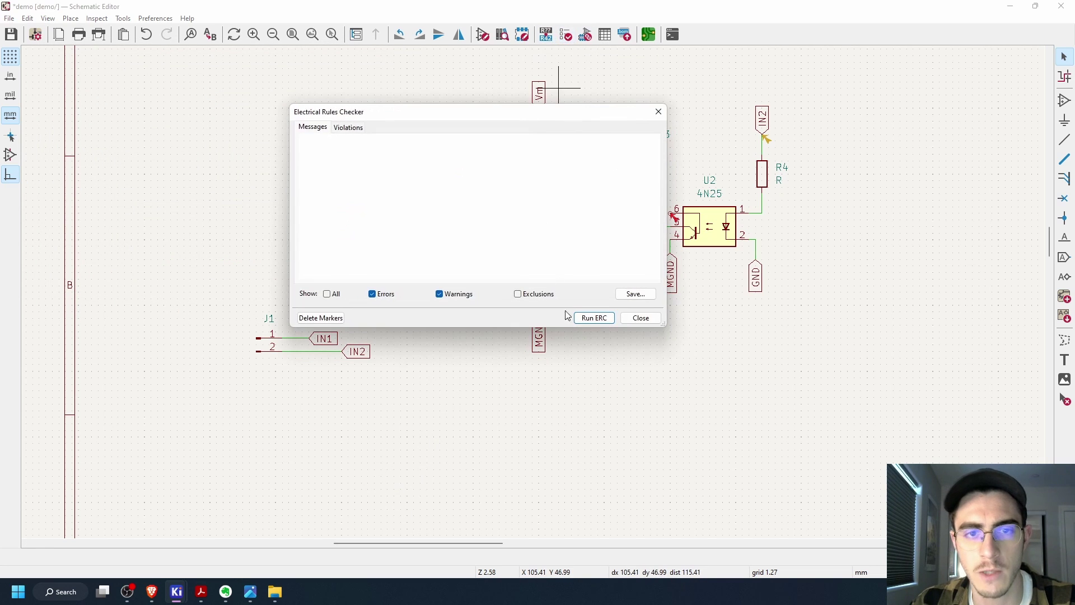
pyautogui.click(594, 318)
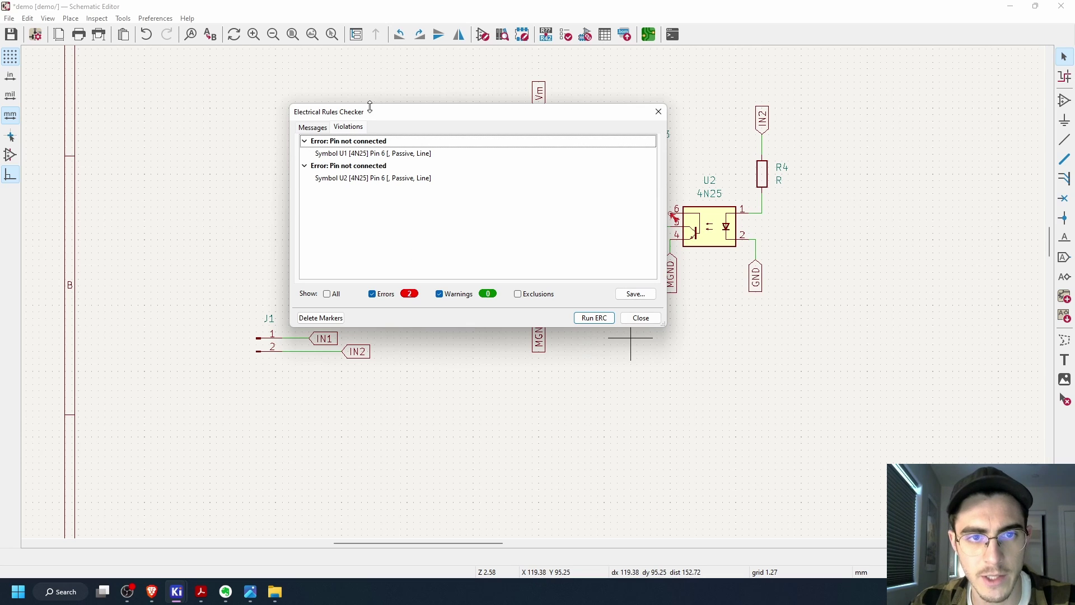
pyautogui.moveTo(412, 119); pyautogui.dragTo(675, 135)
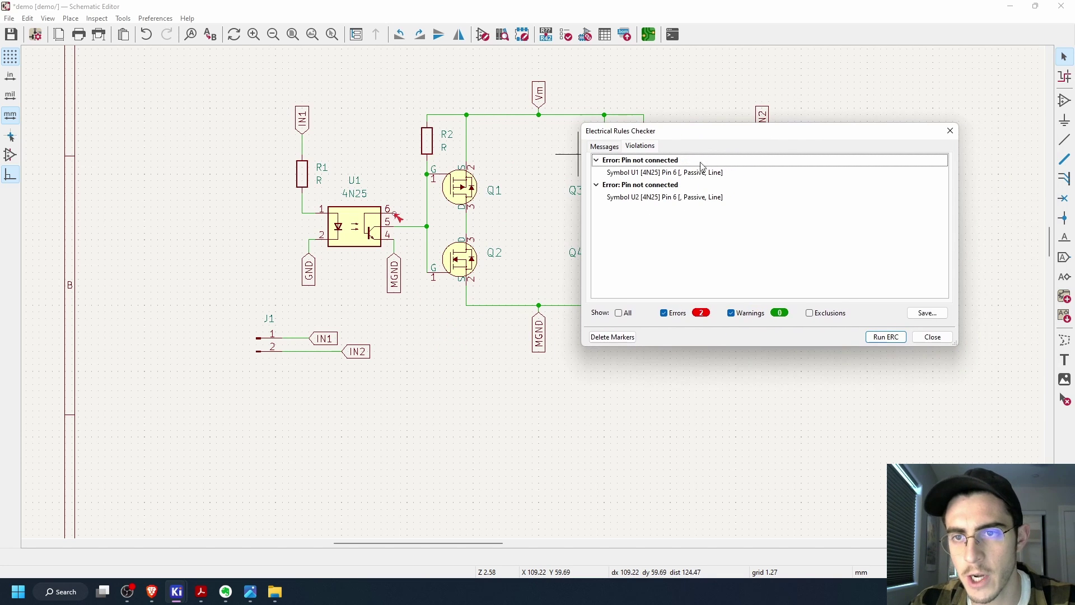
pyautogui.click(659, 173)
pyautogui.click(659, 197)
pyautogui.click(659, 172)
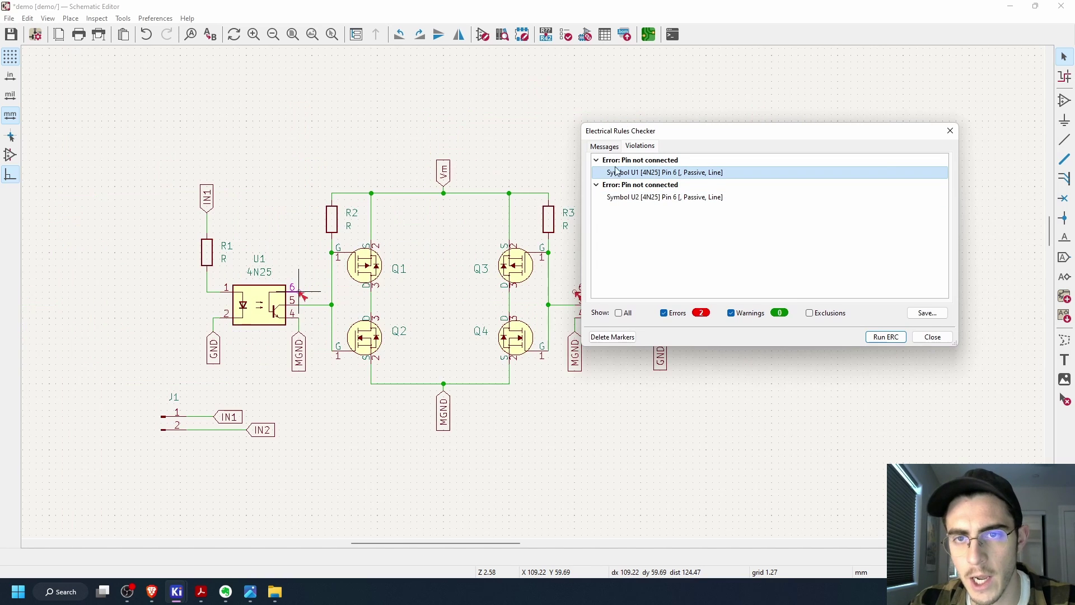
pyautogui.click(311, 386)
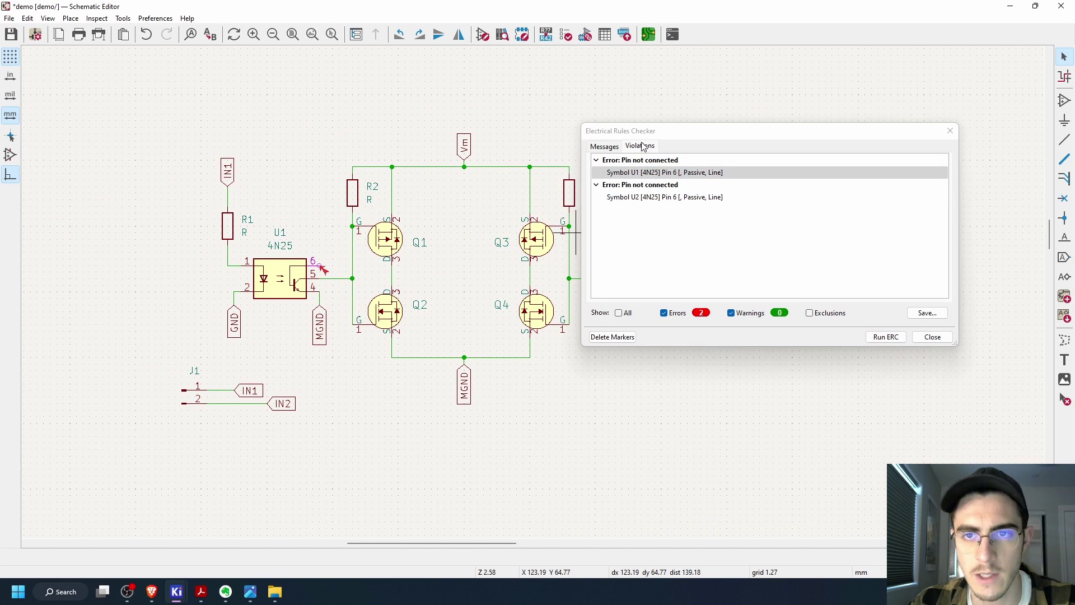
pyautogui.moveTo(642, 143); pyautogui.dragTo(588, 160)
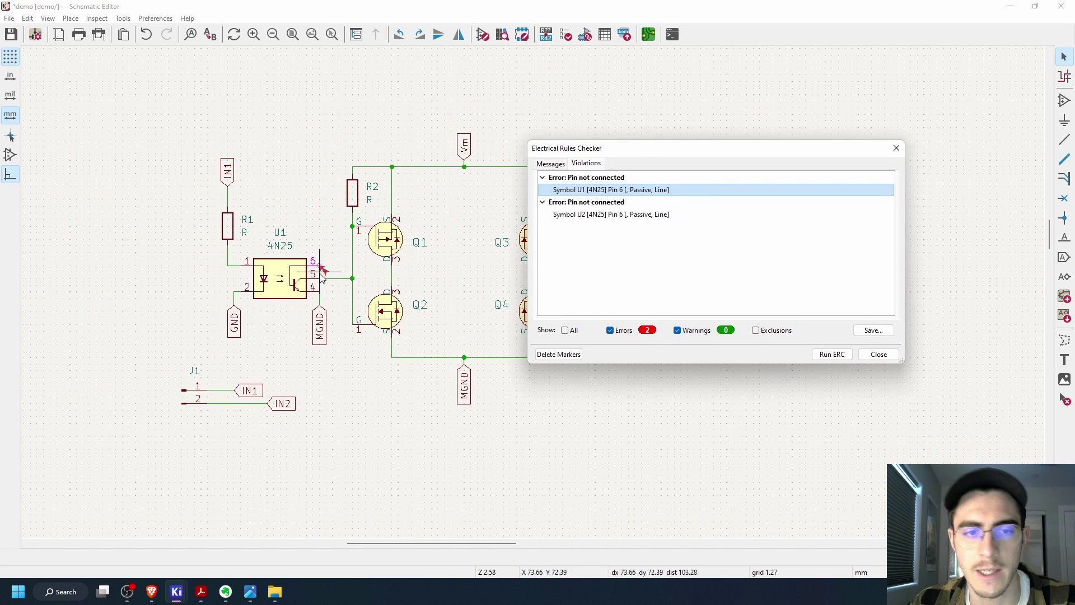
# Exclude both pin 6 violations and rerun the check to reach 0 errors, 0 warnings
pyautogui.rightClick(600, 194)
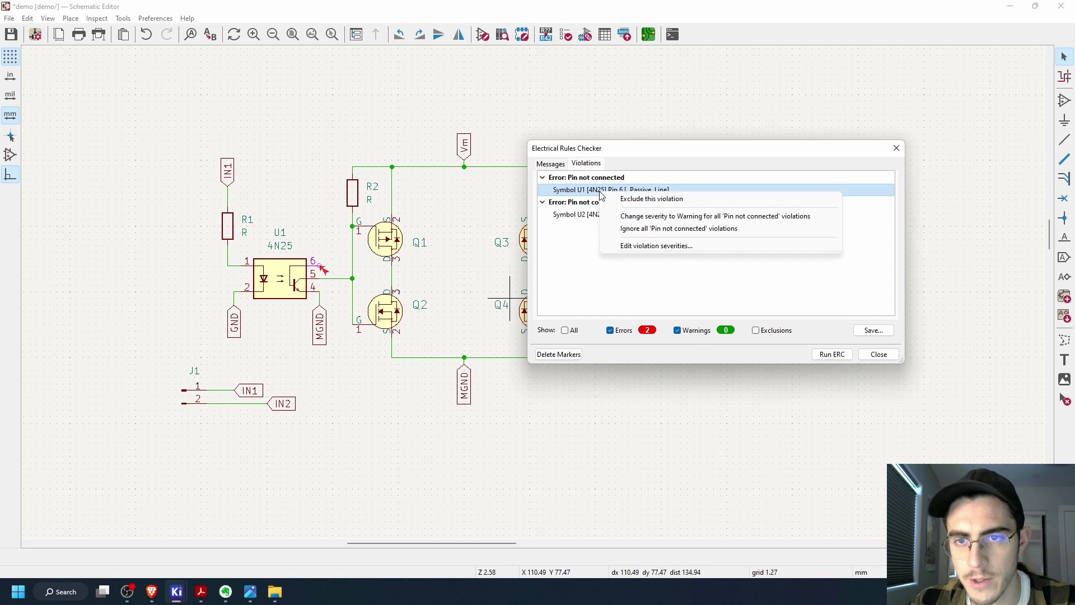
pyautogui.click(649, 199)
pyautogui.click(827, 355)
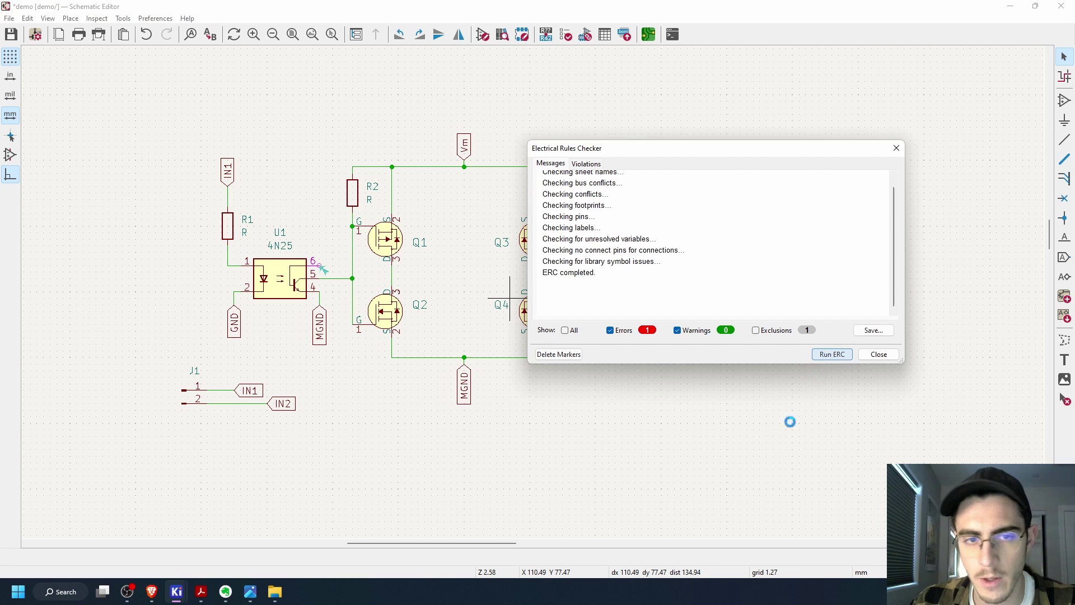
pyautogui.click(629, 192)
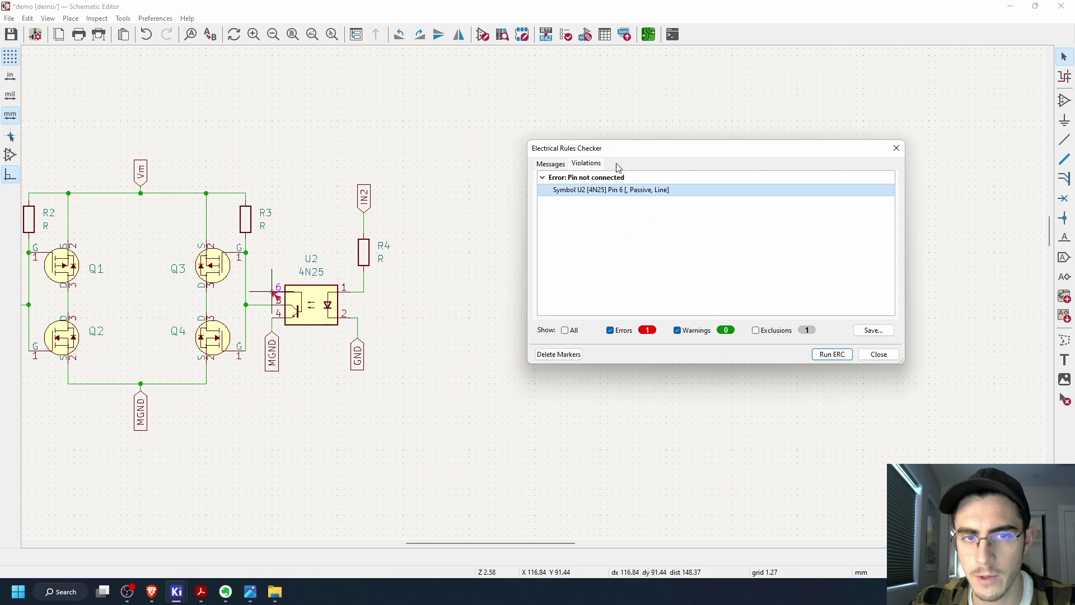
pyautogui.rightClick(574, 194)
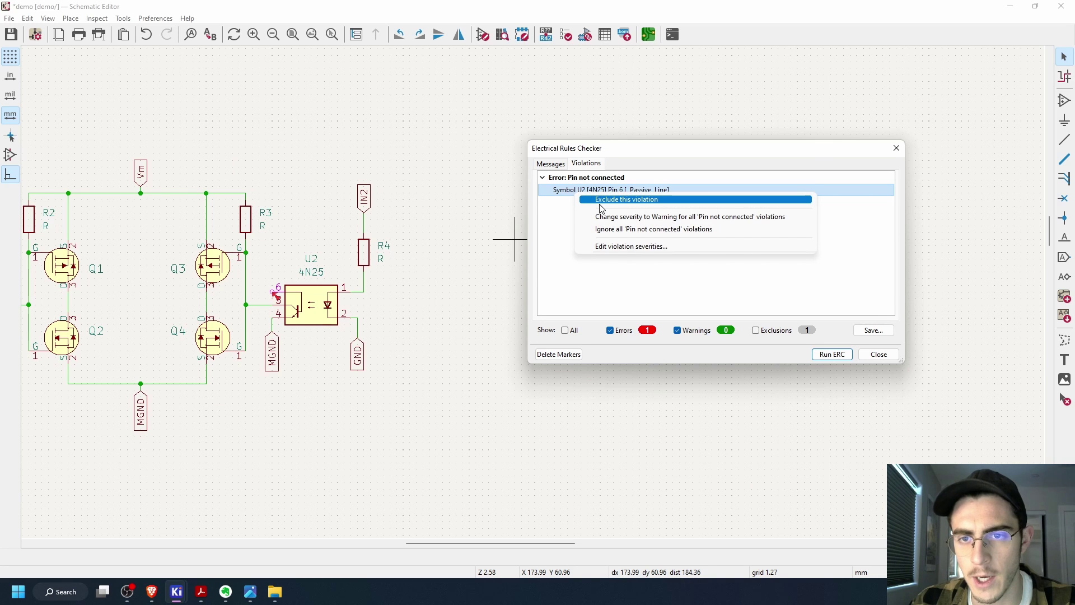
pyautogui.click(604, 200)
pyautogui.click(832, 354)
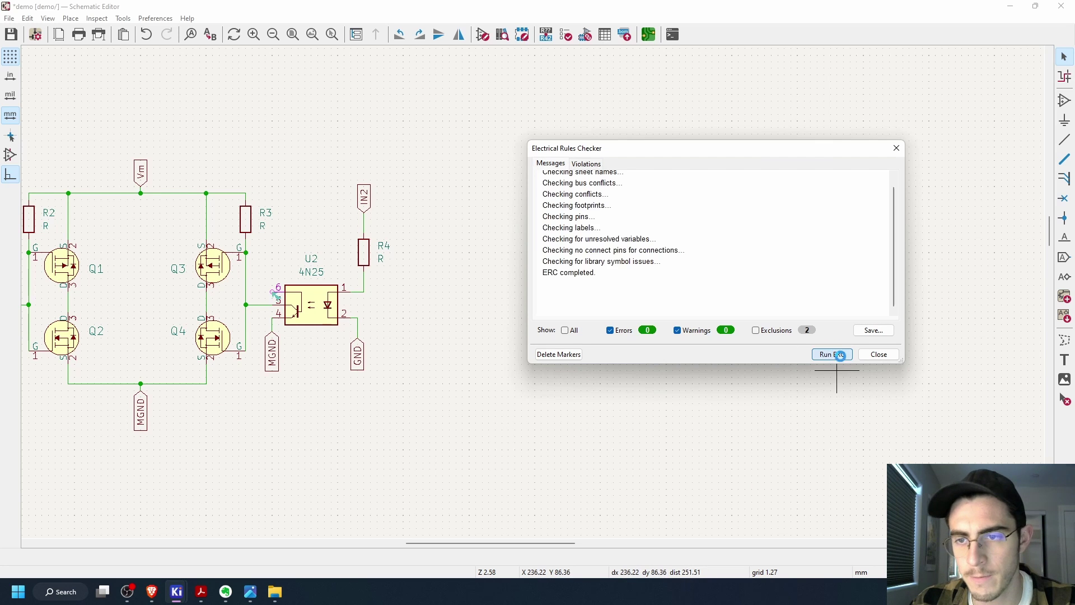
pyautogui.click(879, 357)
pyautogui.moveTo(347, 420); pyautogui.dragTo(691, 371, button='middle')
pyautogui.scroll(3, 550, 431)
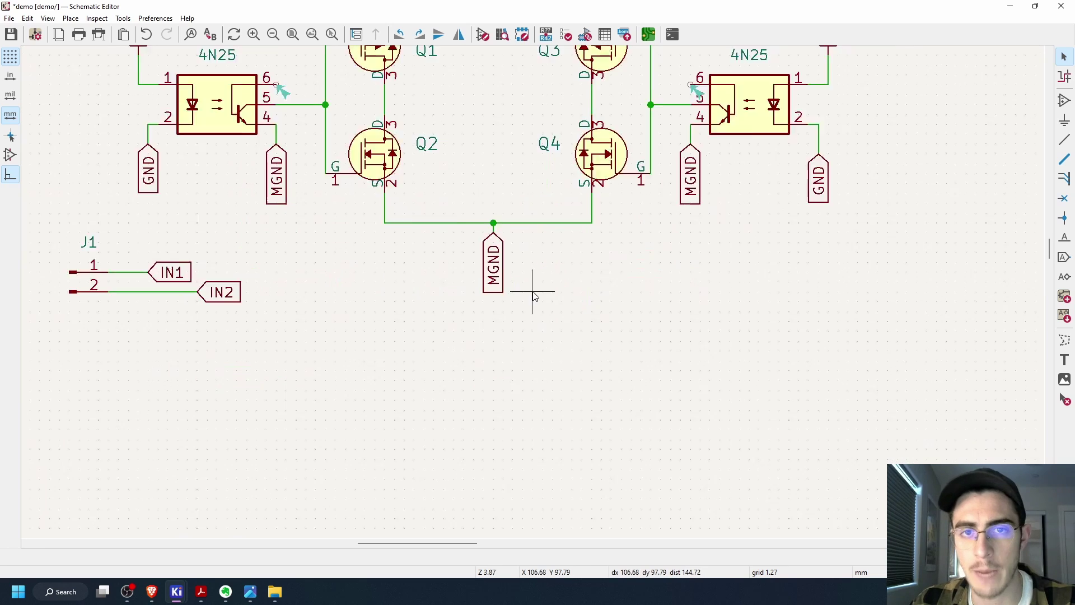
pyautogui.scroll(-1, 549, 197)
pyautogui.moveTo(536, 258); pyautogui.dragTo(539, 345, button='middle')
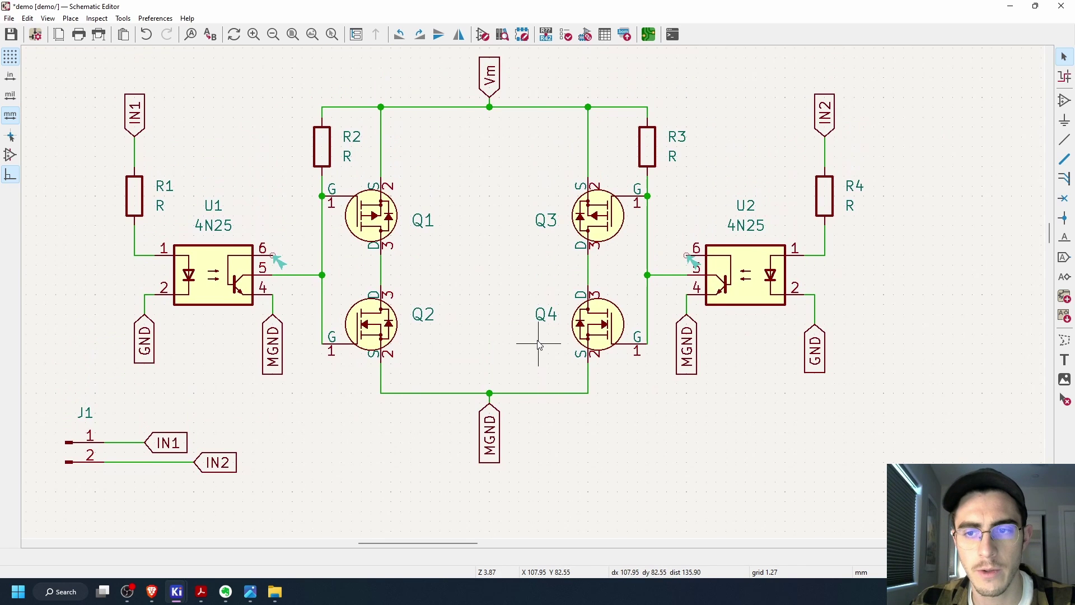
pyautogui.scroll(-1, 539, 345)
pyautogui.click(500, 351)
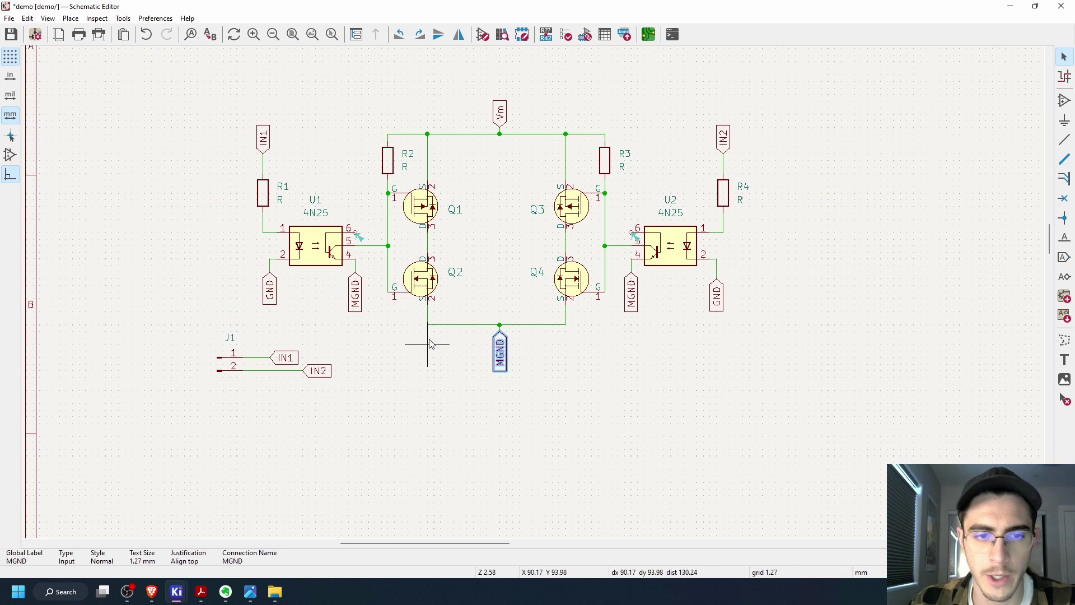
pyautogui.click(356, 297)
pyautogui.click(631, 294)
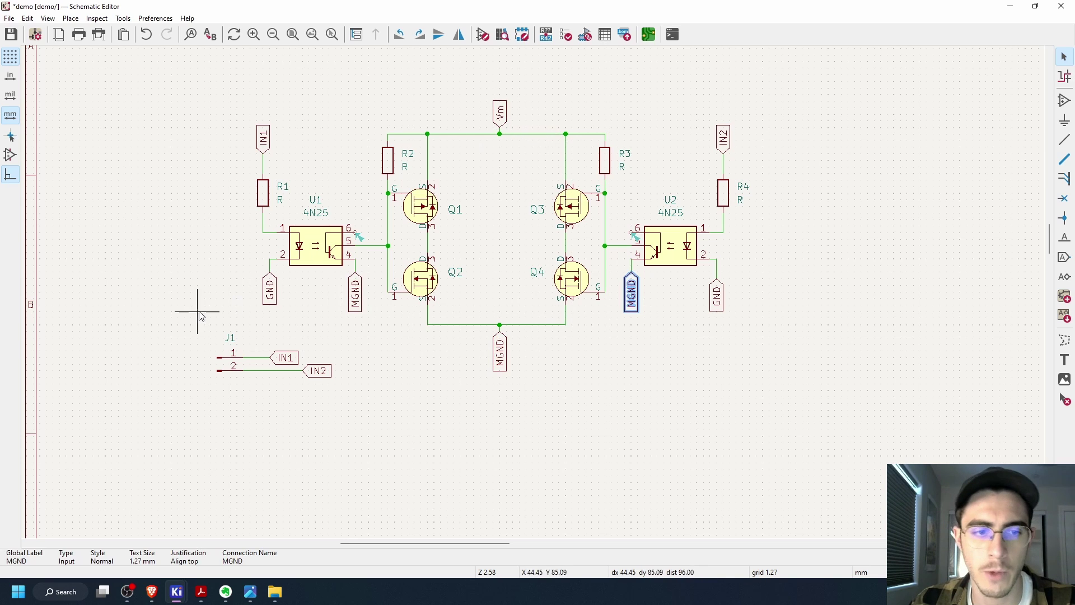
pyautogui.click(283, 358)
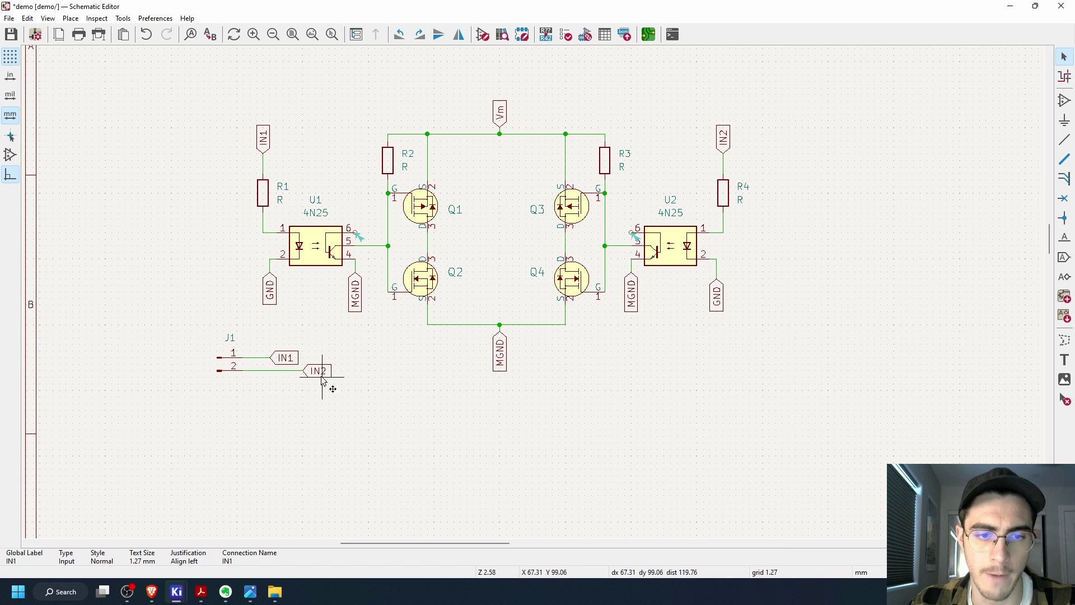
pyautogui.click(323, 377)
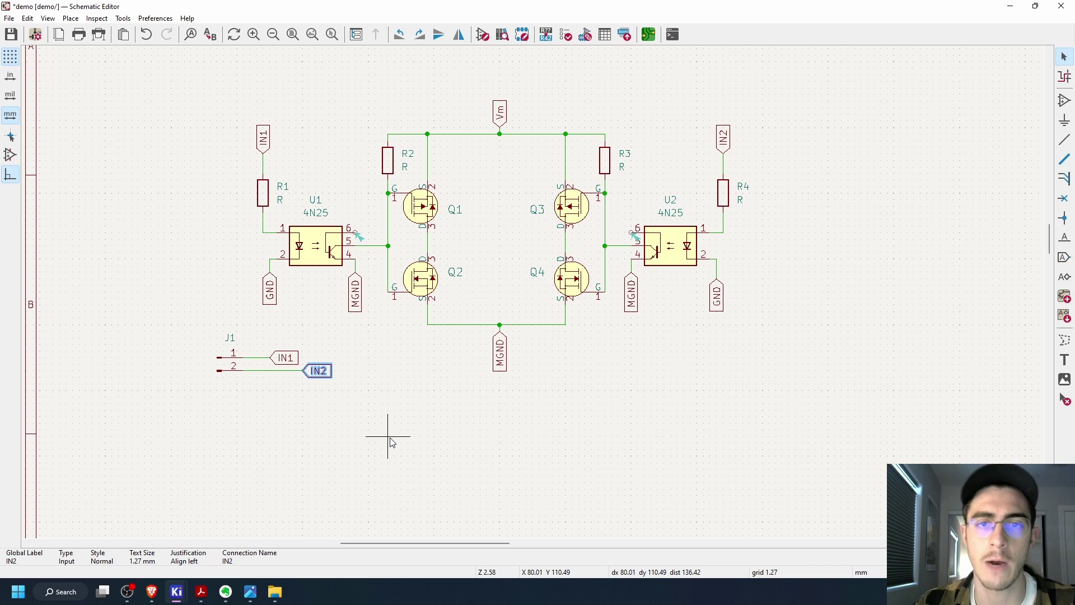
# Duplicate header J1 with its wires, place it below the bridge, and delete the copied IN1/IN2 labels
pyautogui.press('Escape')
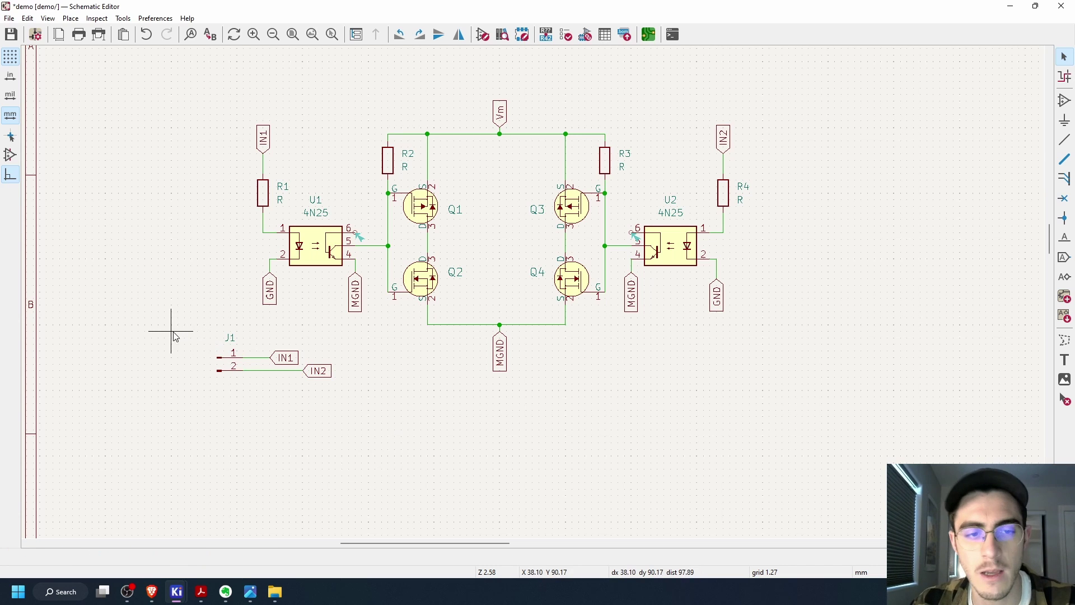
pyautogui.moveTo(171, 331); pyautogui.dragTo(415, 424)
pyautogui.hotkey('ctrl', 'd')
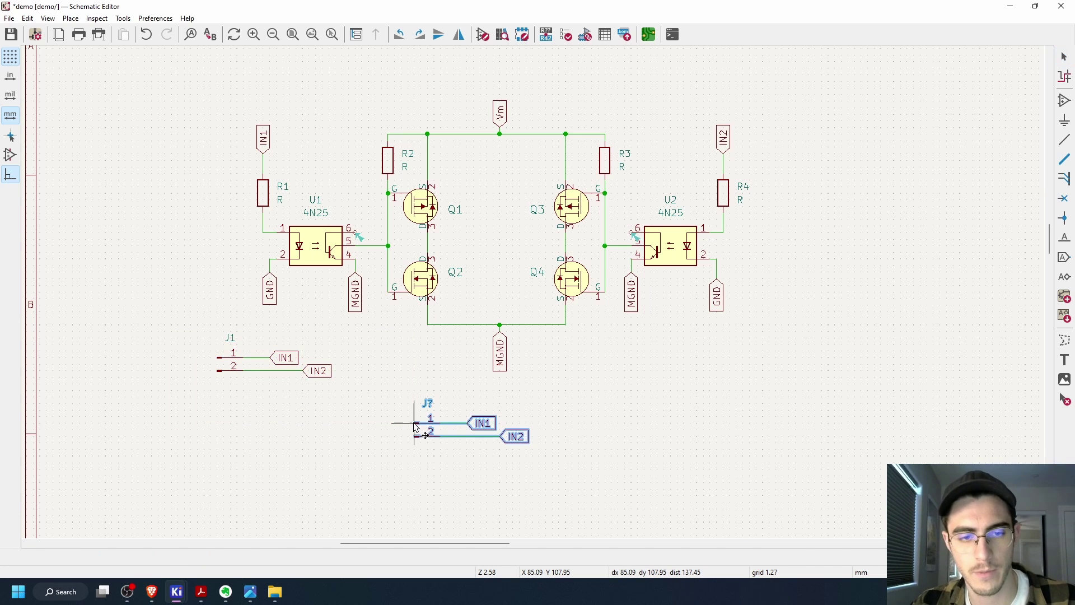
pyautogui.click(571, 369)
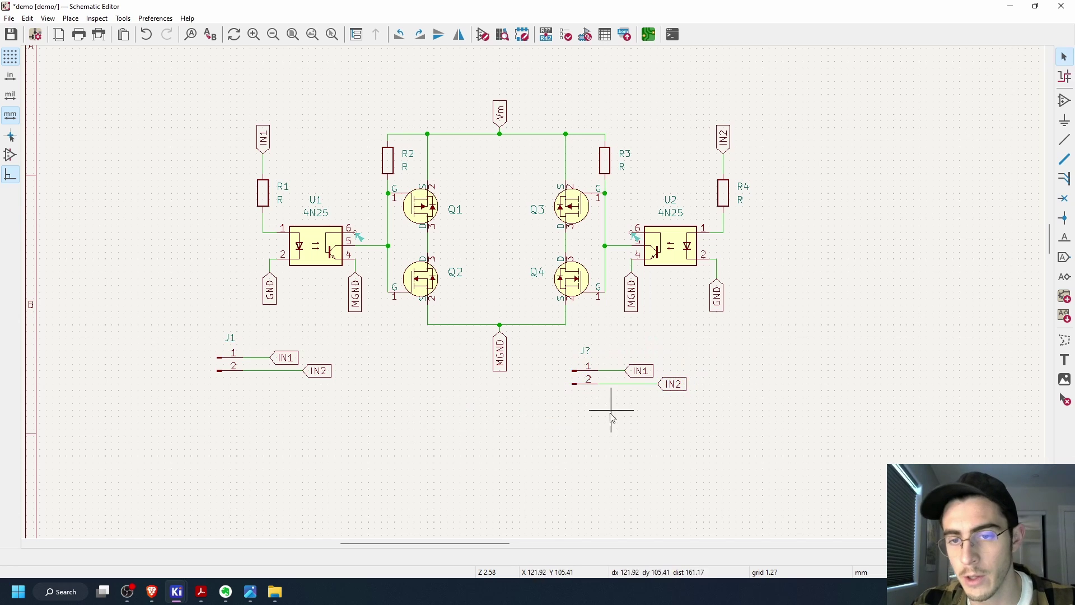
pyautogui.click(649, 380)
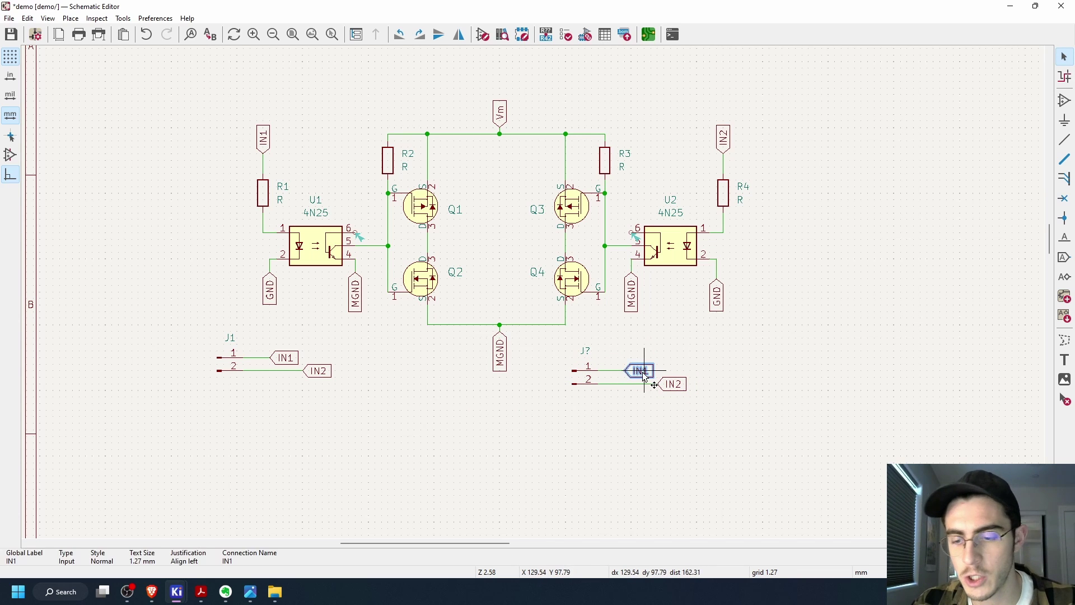
pyautogui.press('Delete')
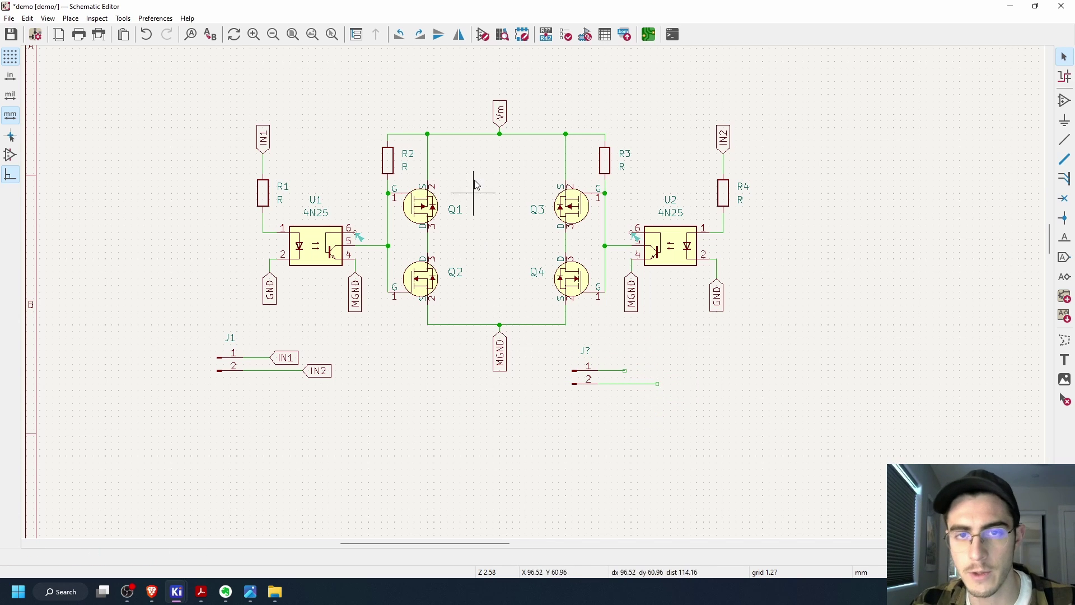
# Put copies of the Vm and MGND global labels on the new header's pin 1 and pin 2 wires
pyautogui.click(500, 112)
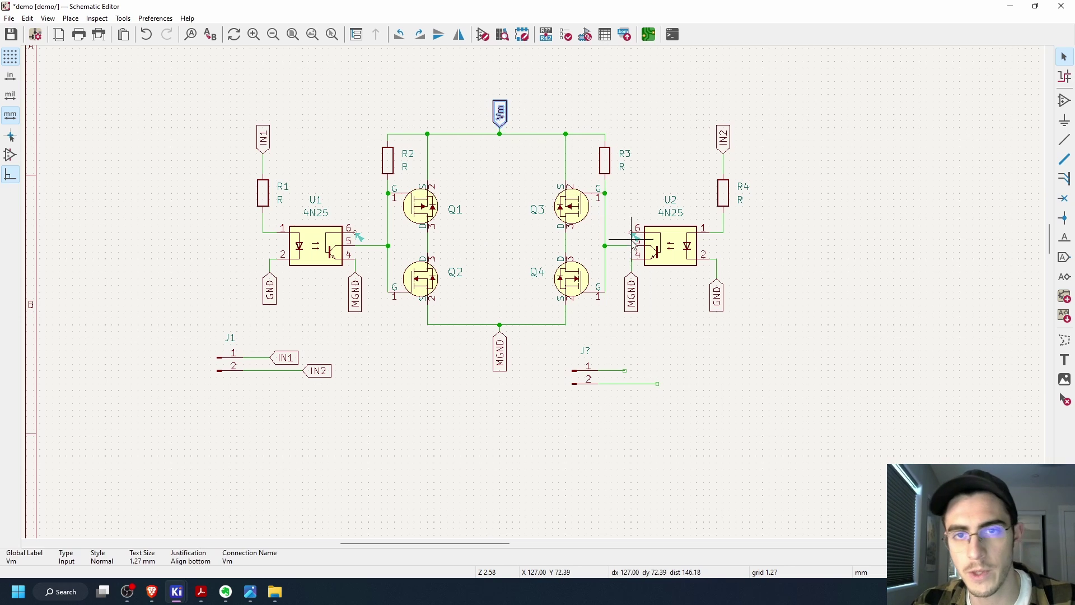
pyautogui.hotkey('ctrl', 'd')
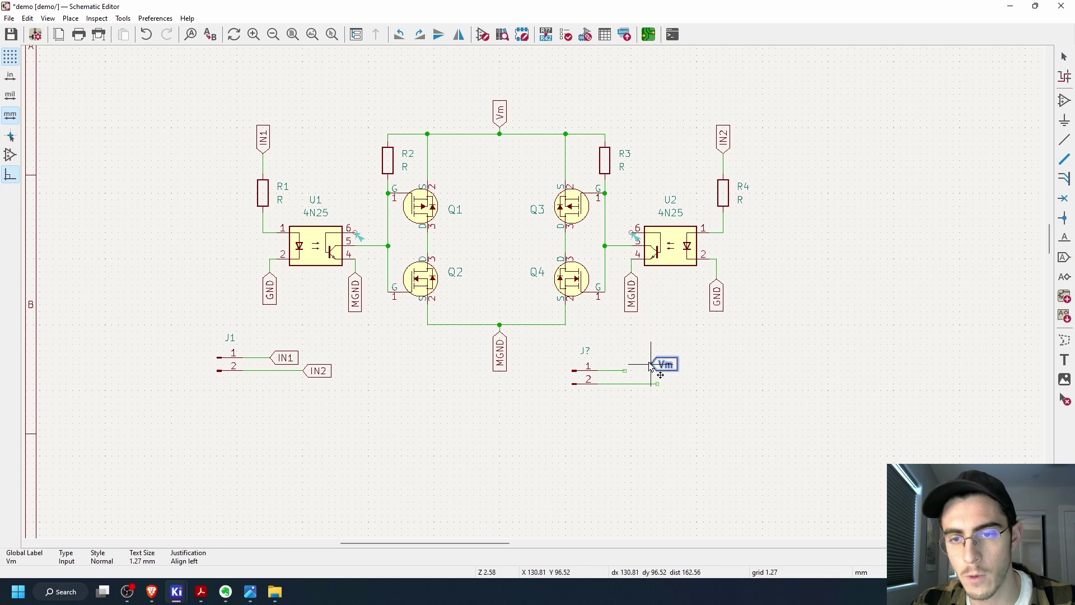
pyautogui.press('r')
pyautogui.press('r')
pyautogui.click(637, 371)
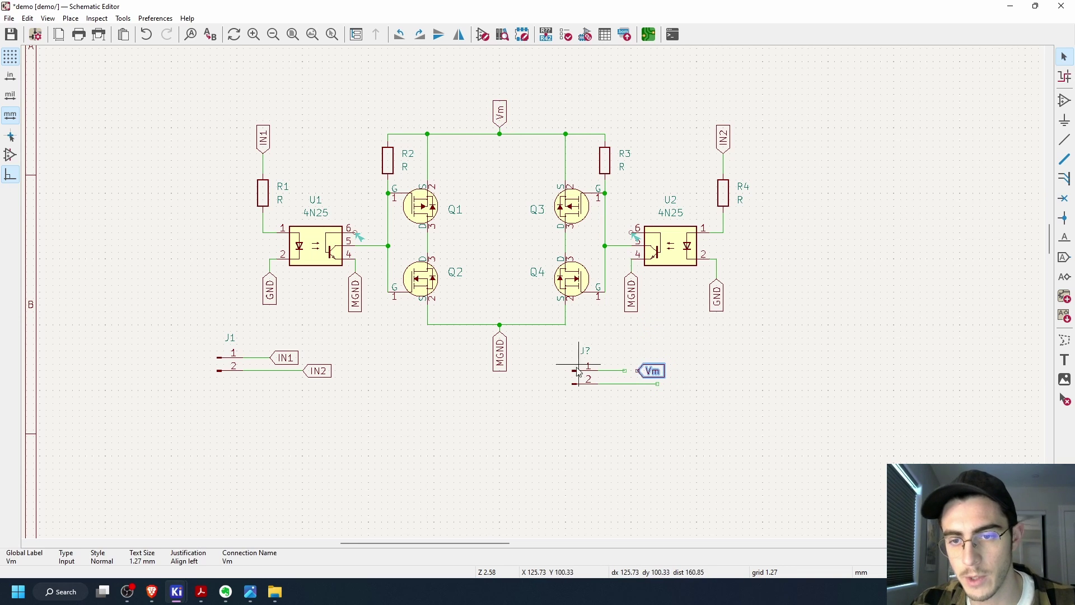
pyautogui.click(503, 357)
pyautogui.hotkey('ctrl', 'd')
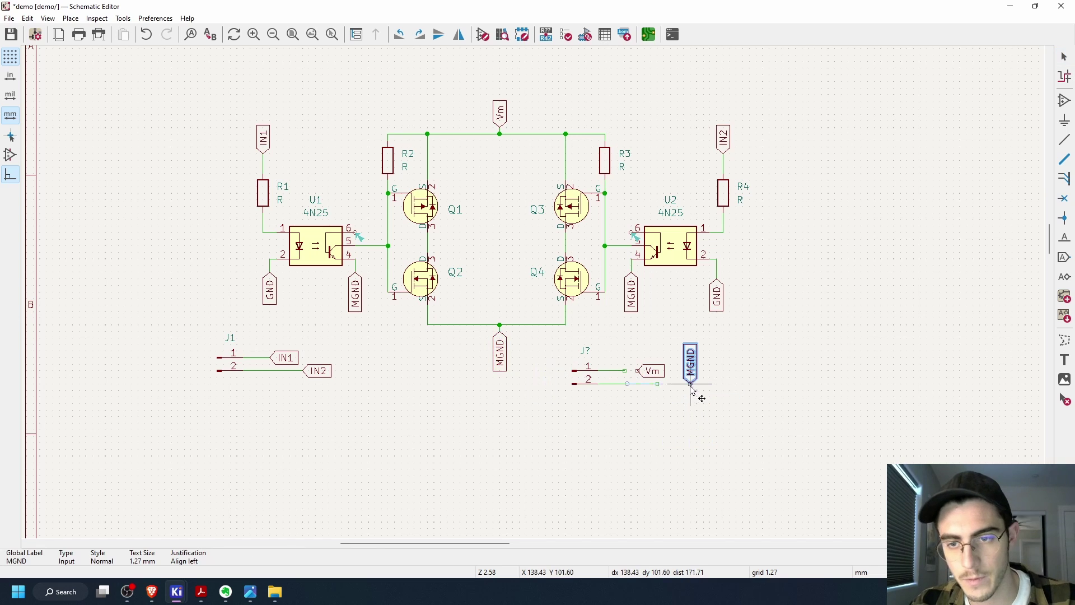
pyautogui.press('r')
pyautogui.click(680, 385)
pyautogui.press('Escape')
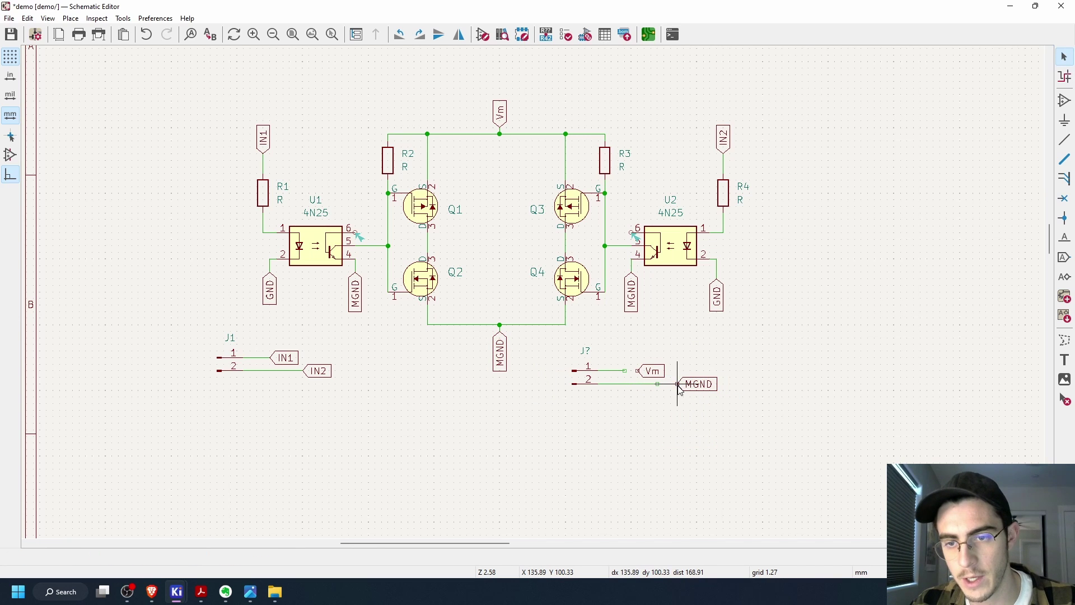
pyautogui.press('w')
pyautogui.press('Escape')
pyautogui.press('w')
pyautogui.press('Escape')
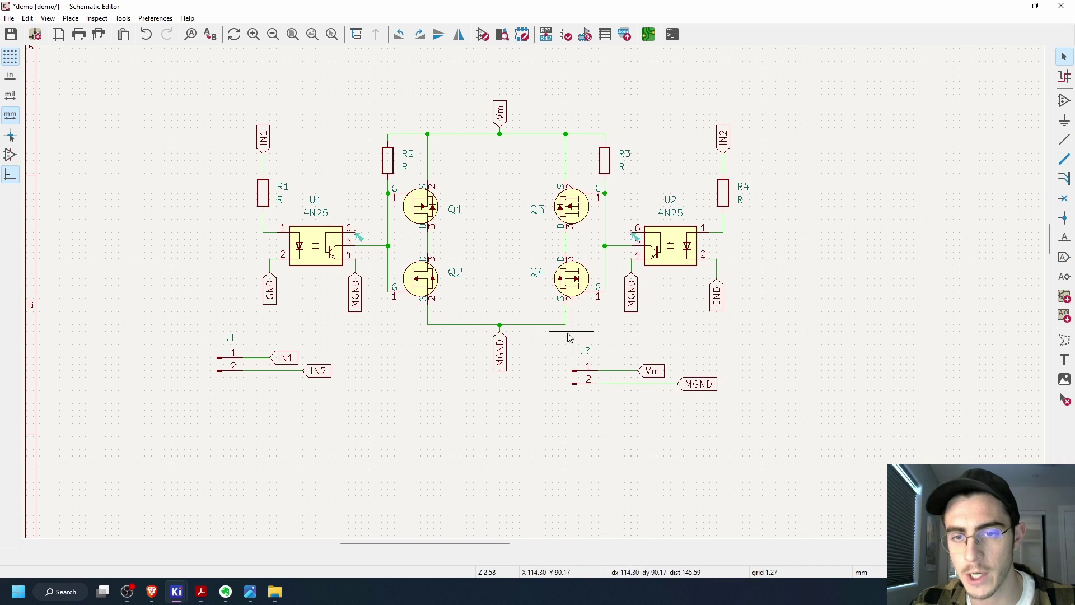
# Move the new Vm/MGND header with its wires and labels to just below J1
pyautogui.moveTo(572, 332); pyautogui.dragTo(733, 409)
pyautogui.moveTo(594, 369); pyautogui.dragTo(267, 407)
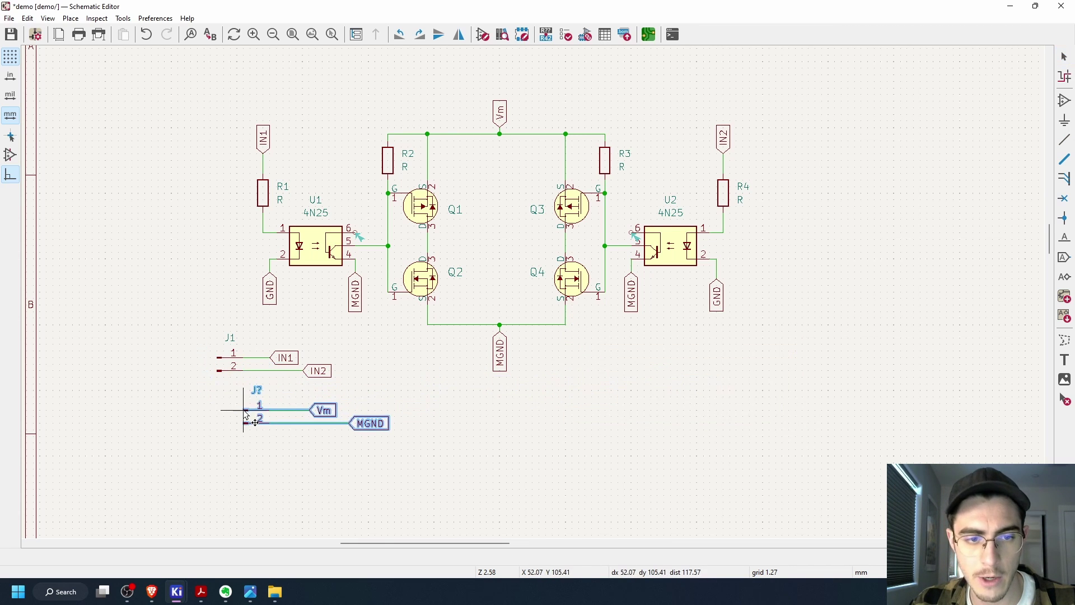
pyautogui.scroll(2, 690, 428)
pyautogui.moveTo(535, 282); pyautogui.dragTo(677, 401, button='middle')
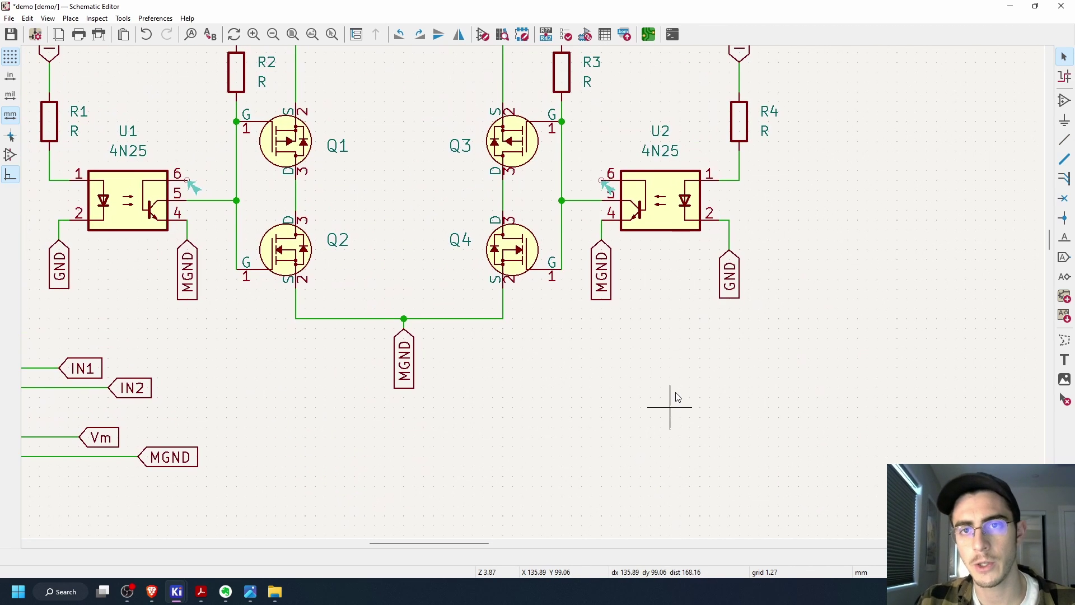
pyautogui.click(730, 277)
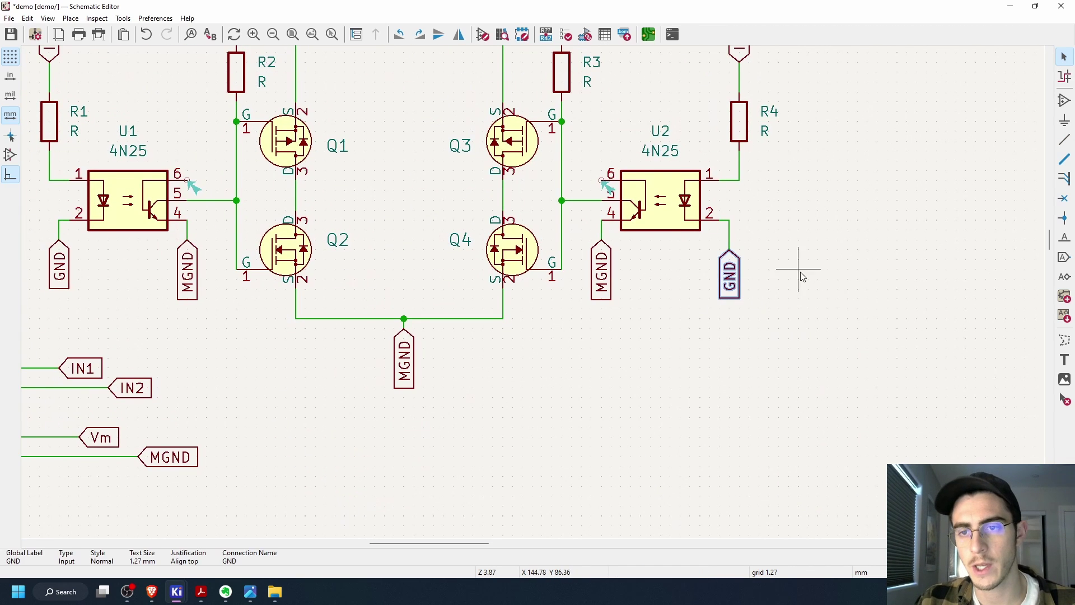
# Place a single-pin Conn_01x01_Male connector below U2
pyautogui.click(1064, 100)
pyautogui.click(674, 322)
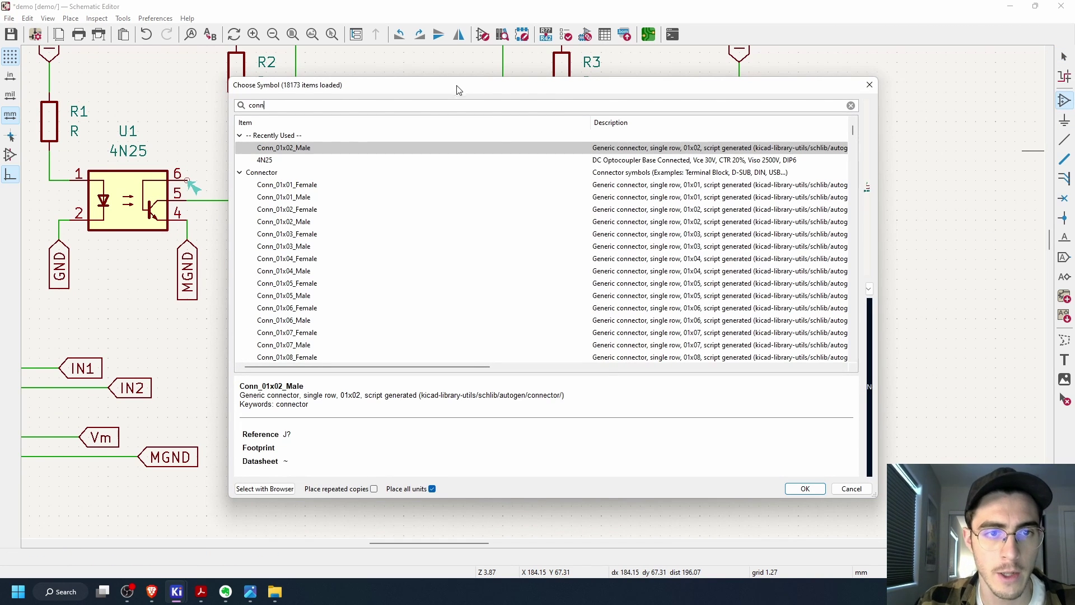
pyautogui.click(307, 200)
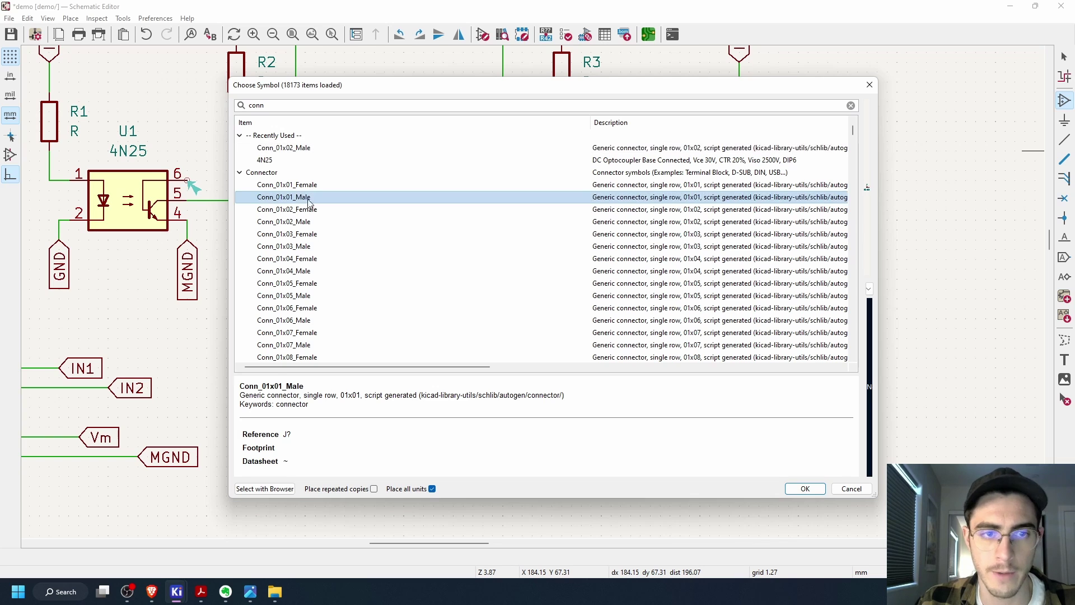
pyautogui.click(805, 488)
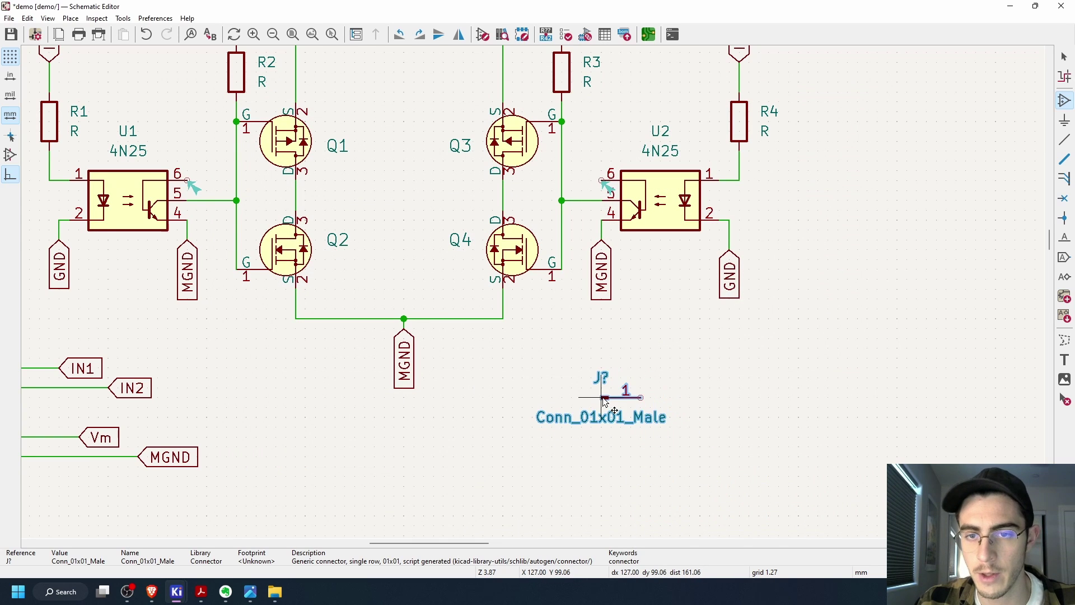
pyautogui.click(605, 398)
pyautogui.press('Escape')
# Place a horizontal copy of the GND label right of the connector and wire it to pin 1
pyautogui.click(739, 297)
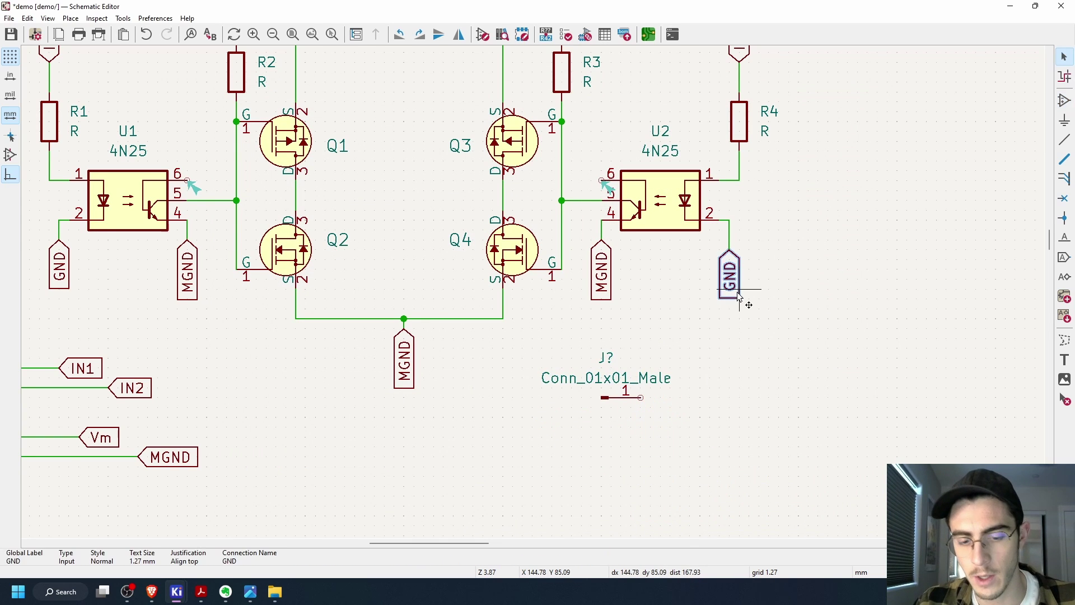
pyautogui.hotkey('ctrl', 'd')
pyautogui.press('r')
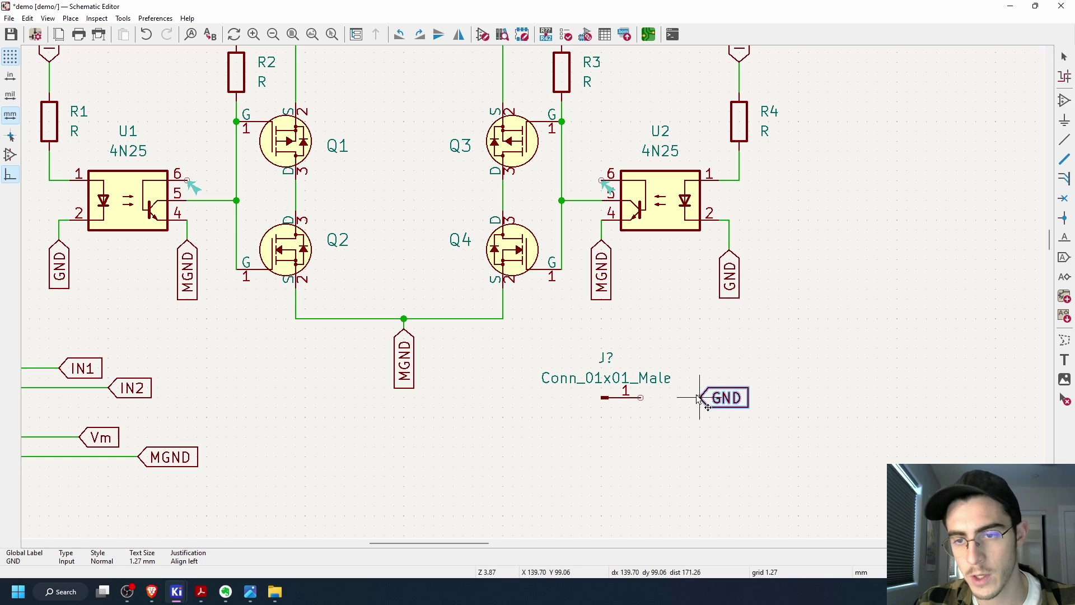
pyautogui.click(680, 397)
pyautogui.press('w')
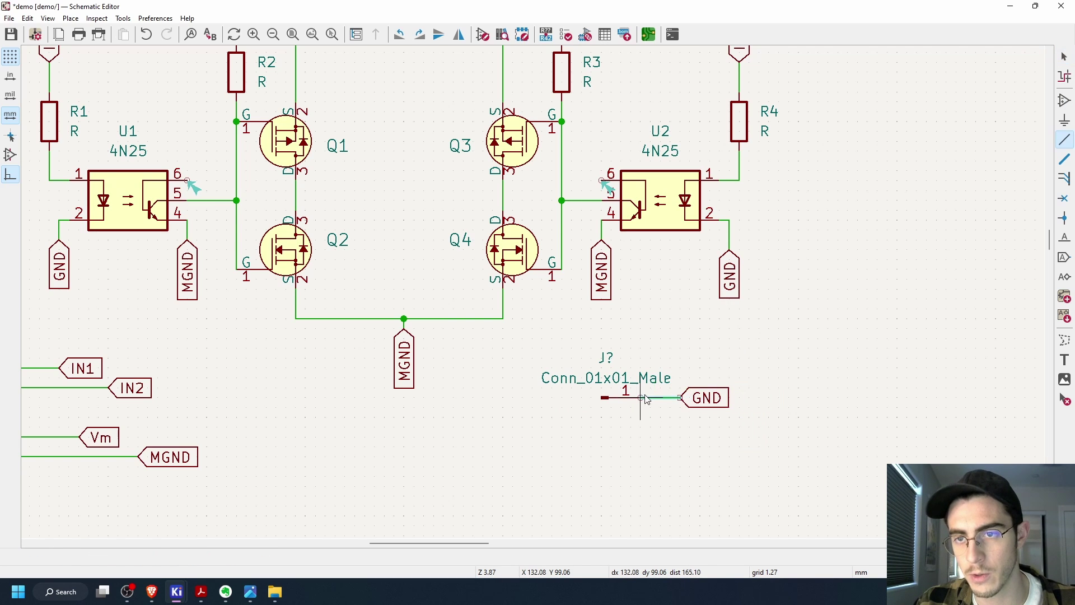
pyautogui.click(641, 398)
pyautogui.press('Escape')
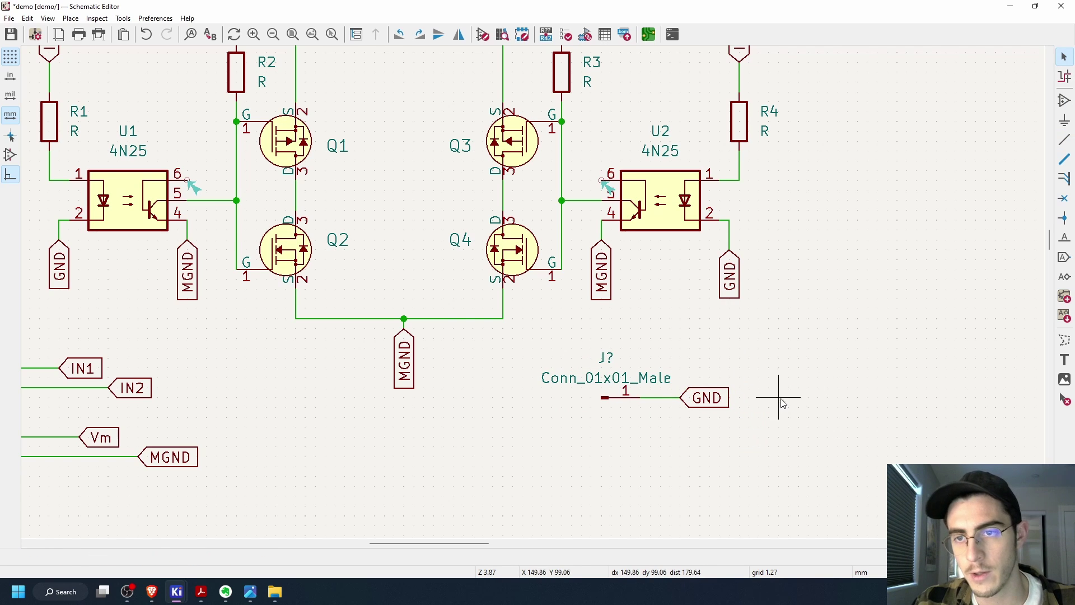
pyautogui.scroll(-3, 764, 336)
pyautogui.scroll(3, 533, 293)
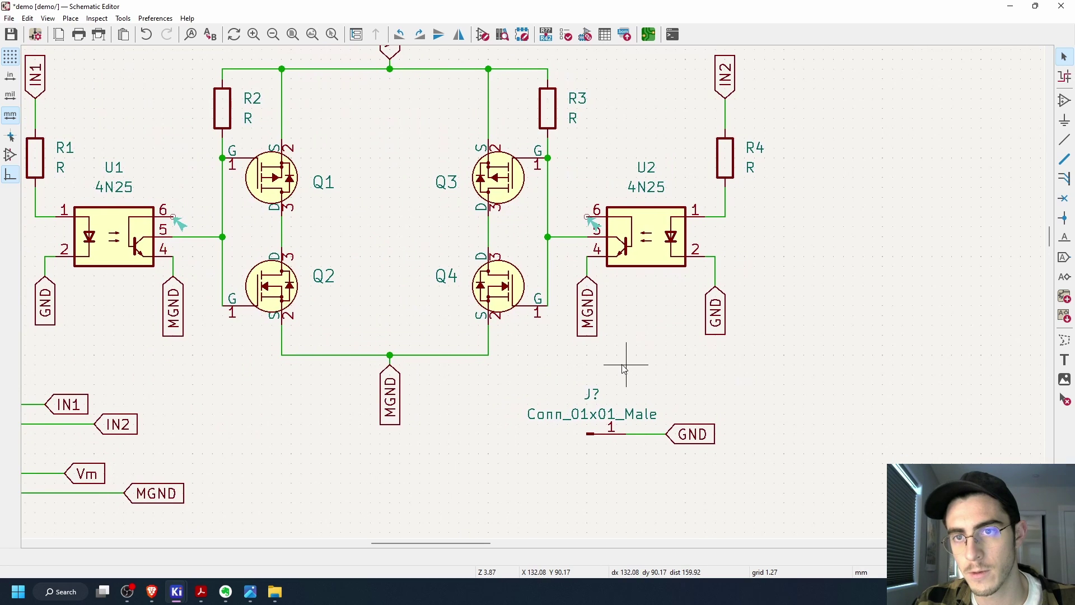
pyautogui.scroll(-3, 625, 368)
pyautogui.scroll(3, 524, 288)
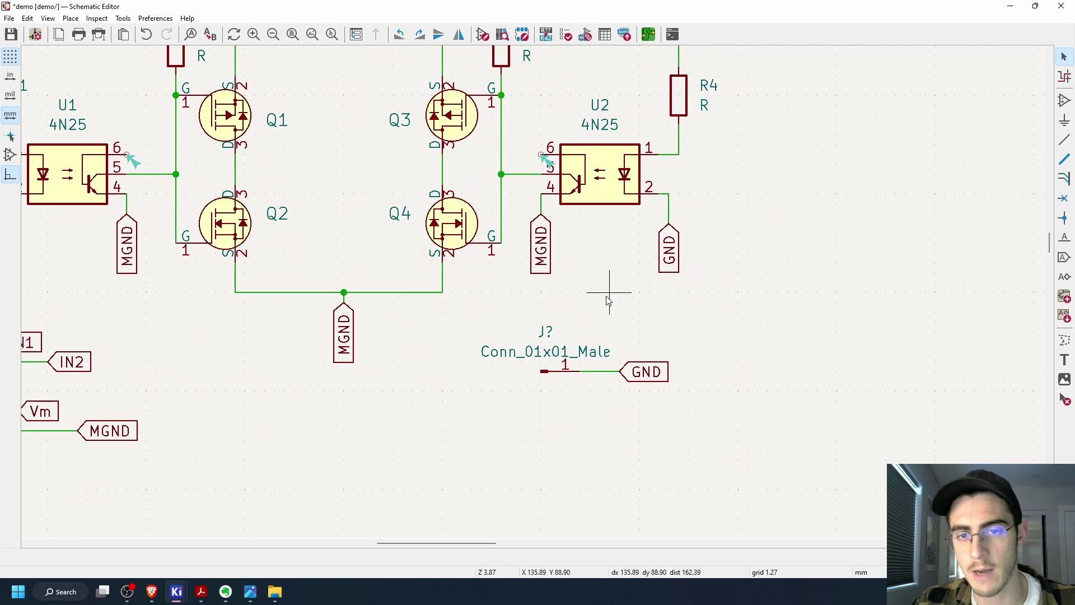
pyautogui.scroll(-3, 616, 331)
pyautogui.scroll(3, 636, 307)
# Hide the single-pin connector's value text
pyautogui.click(728, 342)
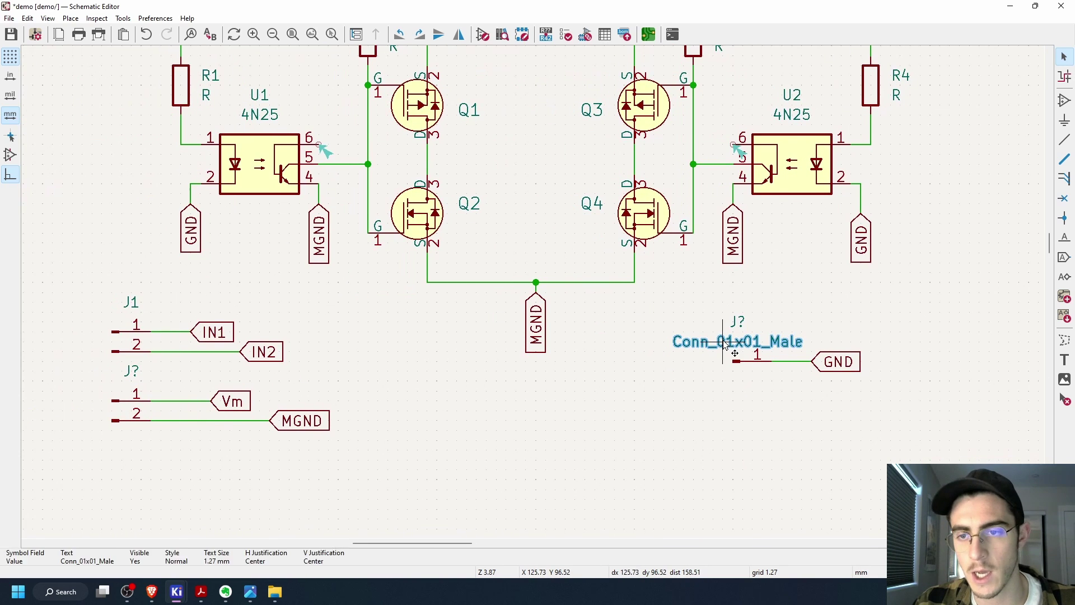
pyautogui.press('e')
pyautogui.click(67, 98)
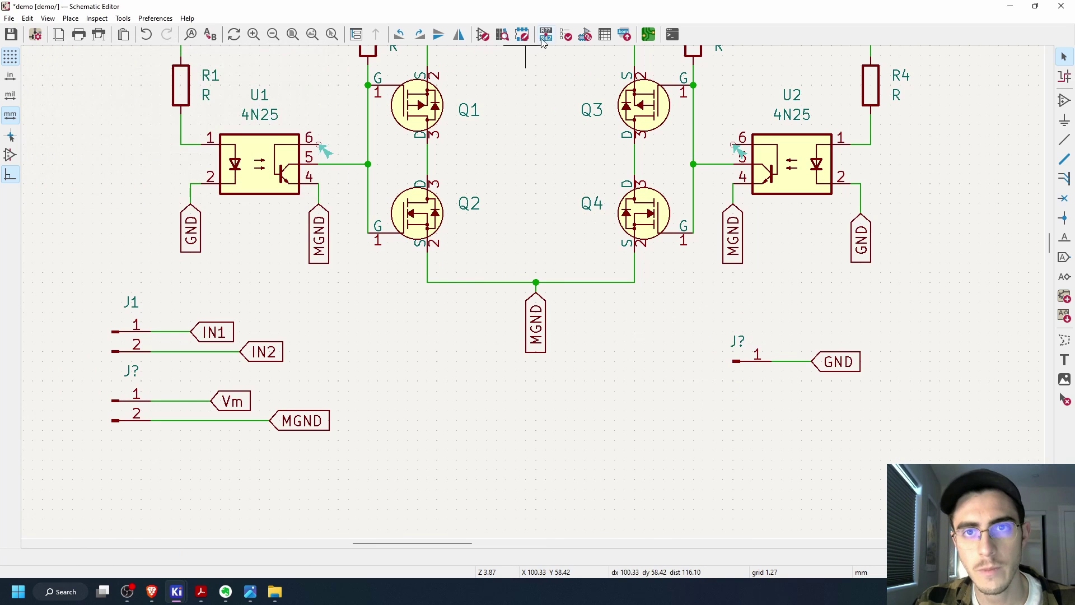
# Run the electrical rules check, then annotate so the new connectors become J2 and J3
pyautogui.click(567, 35)
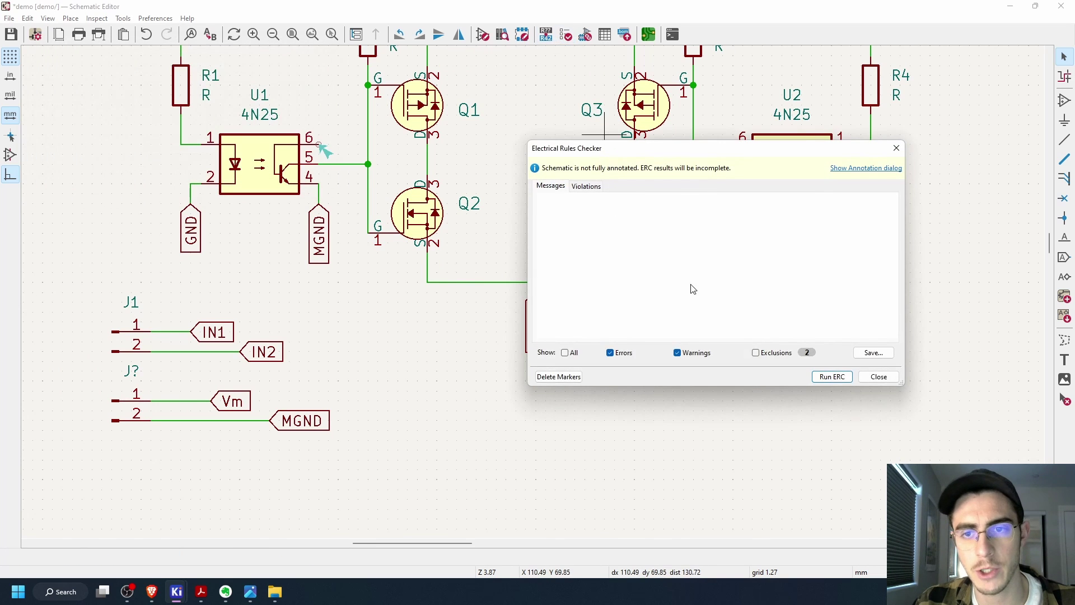
pyautogui.click(879, 376)
pyautogui.click(544, 36)
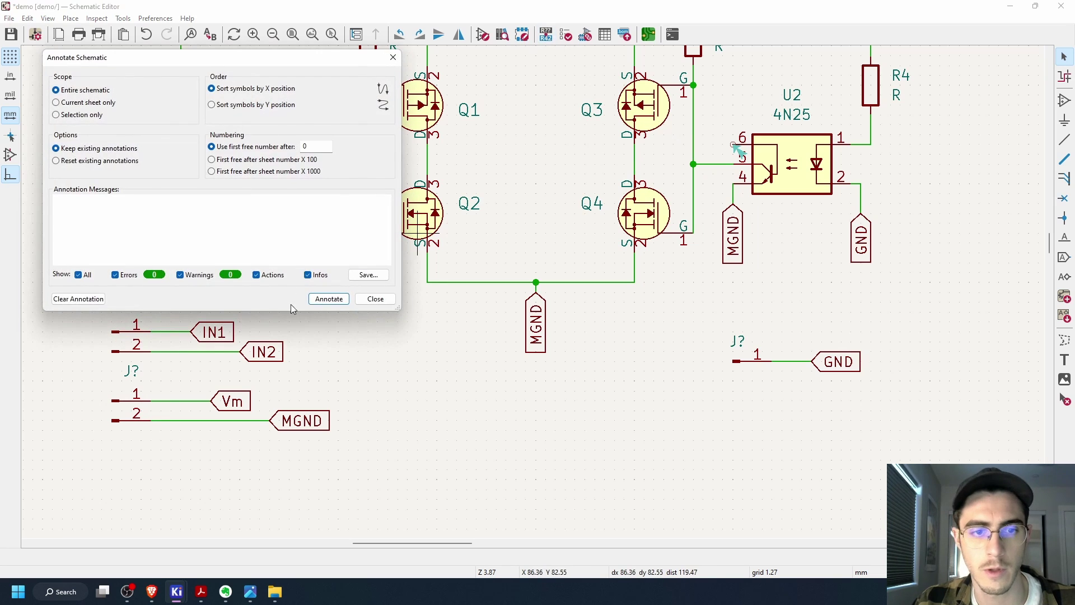
pyautogui.click(335, 299)
pyautogui.scroll(-2, 575, 413)
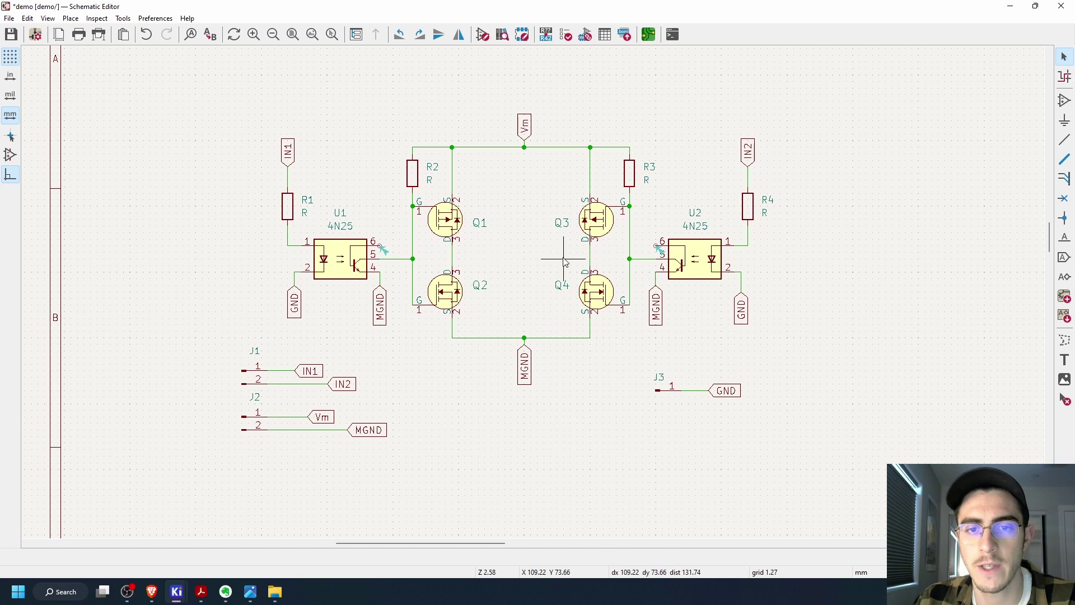
pyautogui.scroll(1, 524, 268)
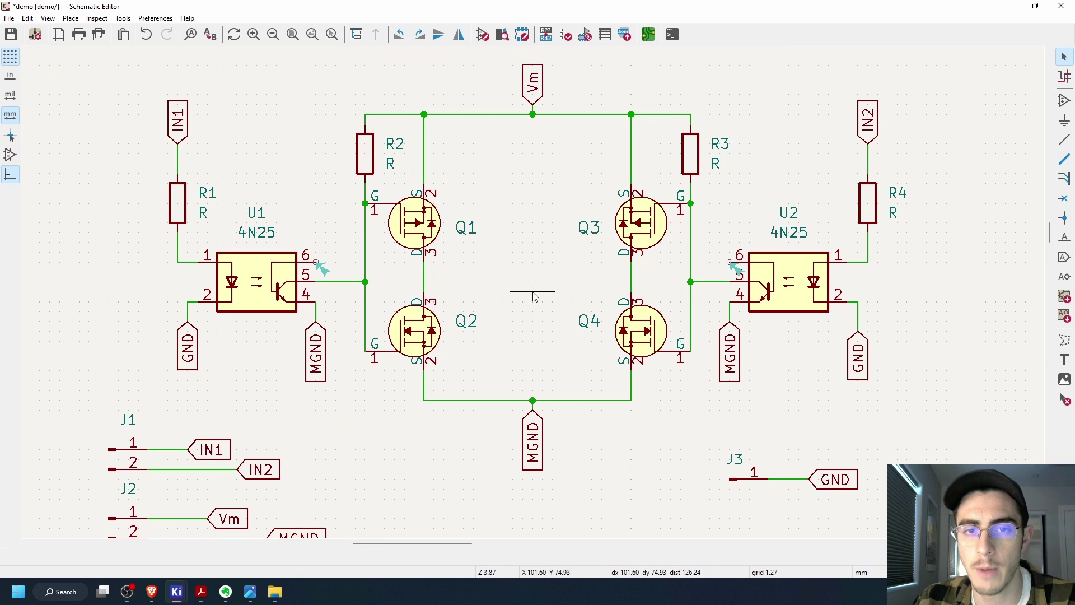
pyautogui.scroll(1, 551, 311)
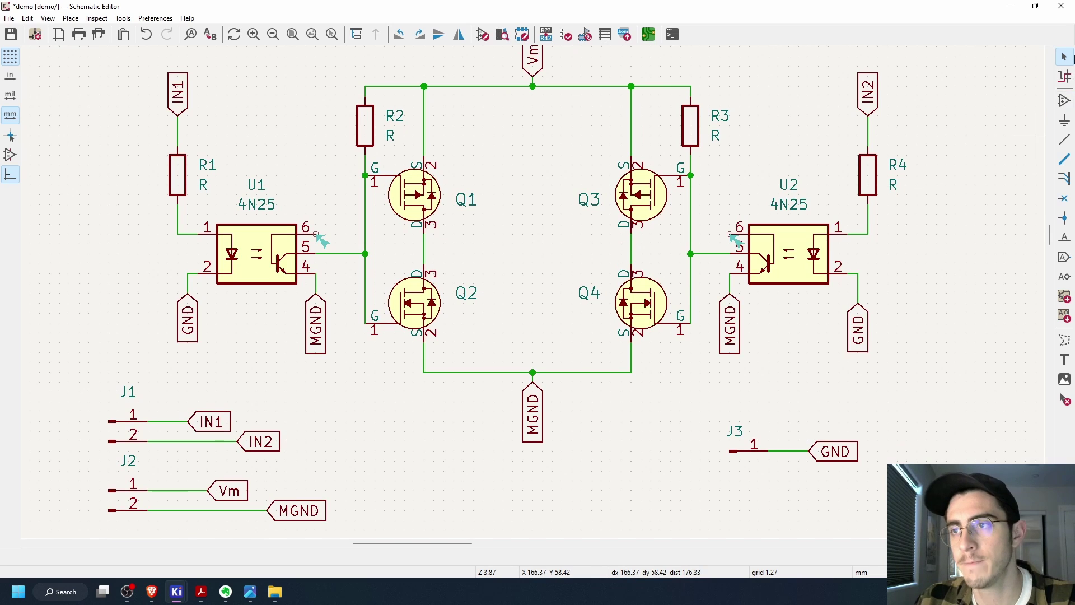
# Place a Motor_DC symbol rotated 90° between the MOSFETs and wire pin 1 to the Q1/Q2 node
pyautogui.click(1064, 99)
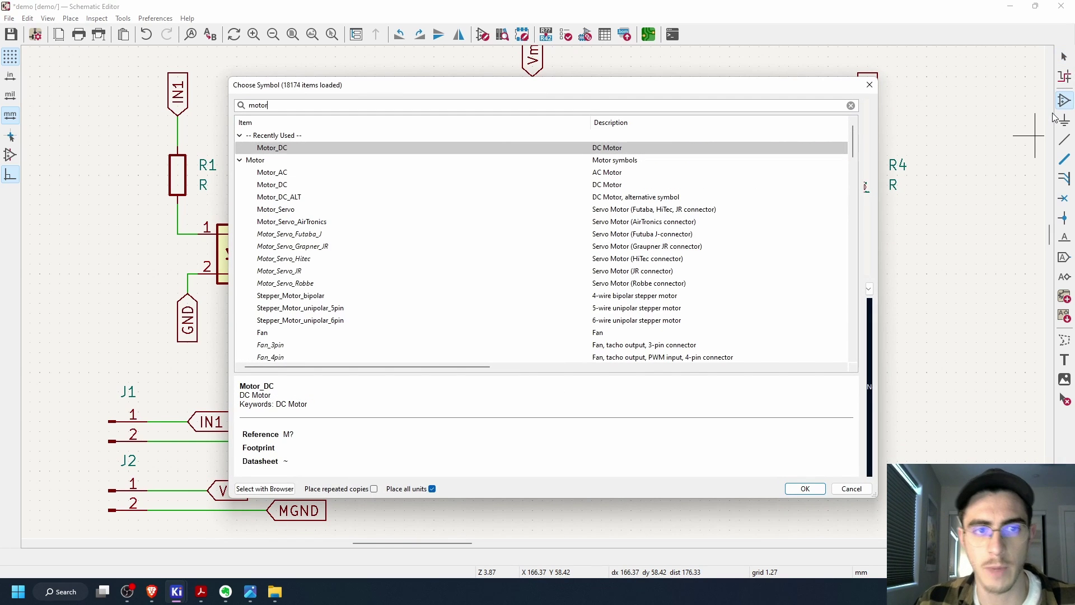
pyautogui.press('Return')
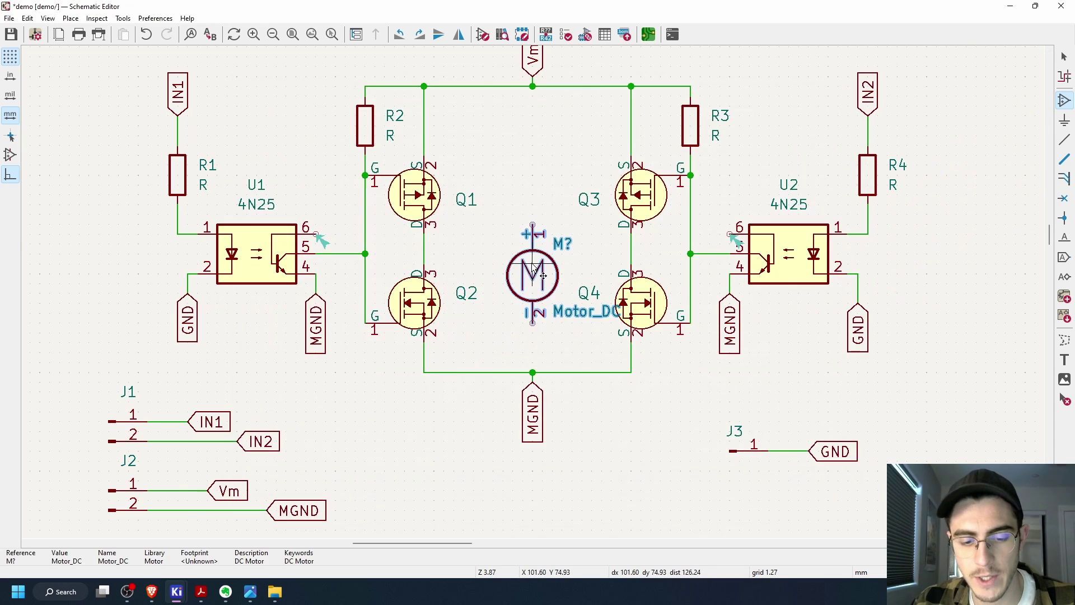
pyautogui.press('r')
pyautogui.click(534, 263)
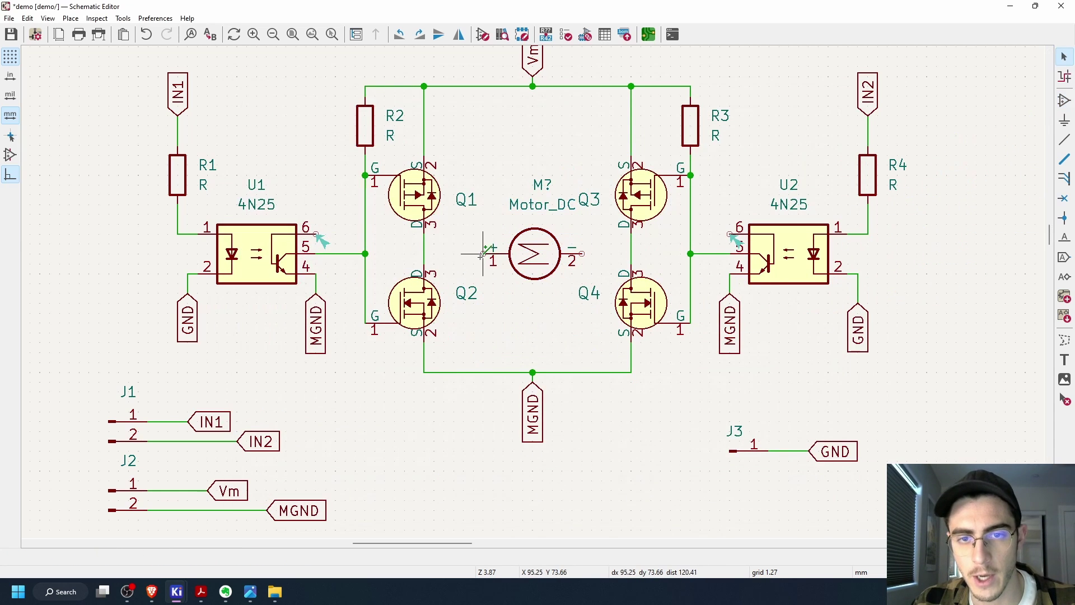
pyautogui.press('w')
pyautogui.click(424, 254)
pyautogui.press('Escape')
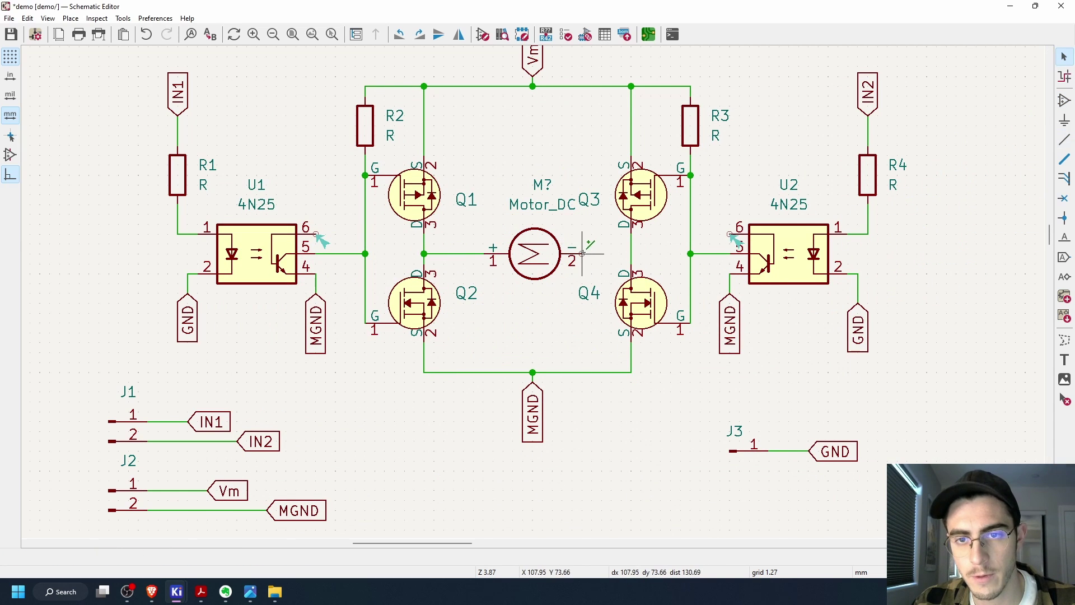
# Hide the motor's Motor_DC value text and move its M? reference just above the motor
pyautogui.doubleClick(553, 263)
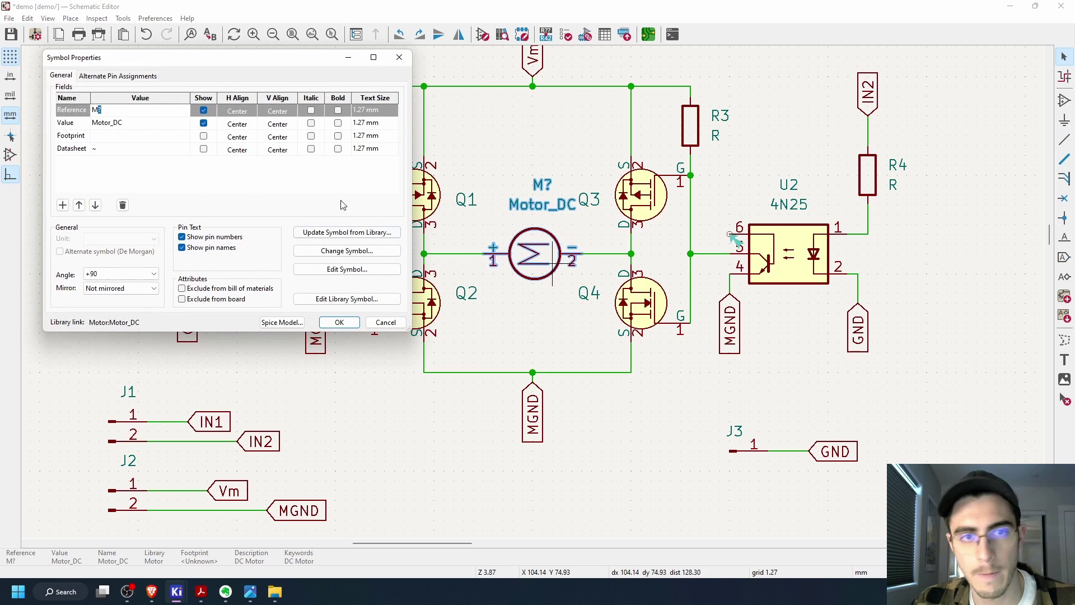
pyautogui.click(203, 124)
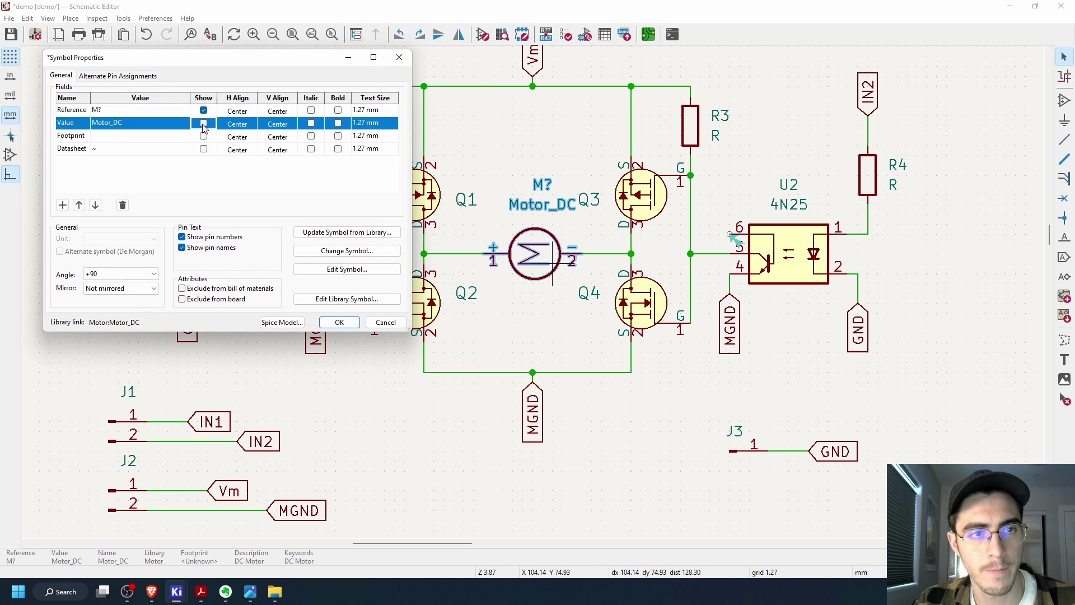
pyautogui.click(339, 323)
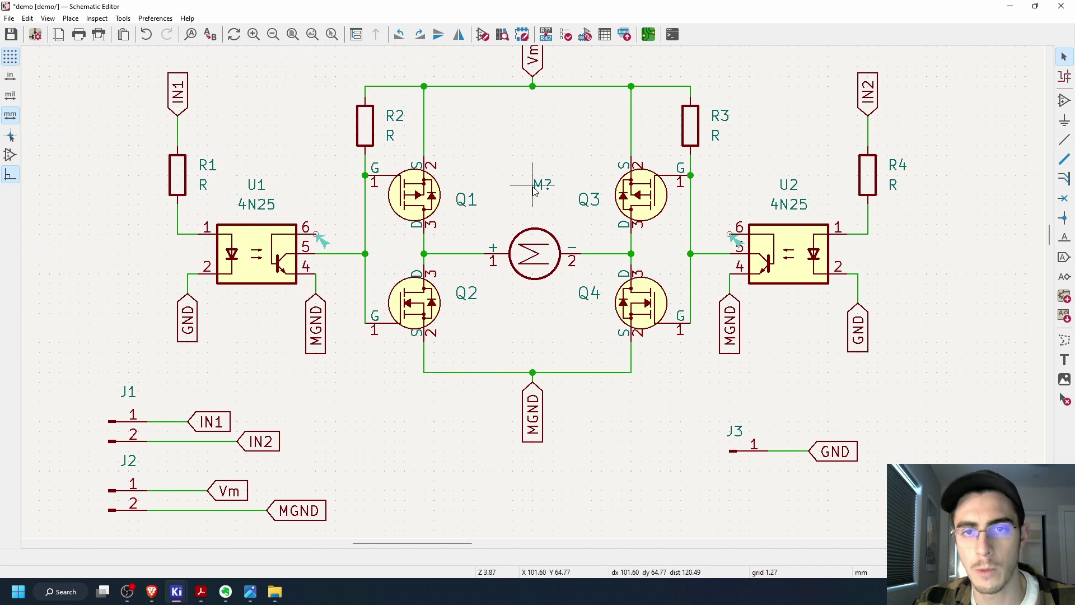
pyautogui.moveTo(535, 191); pyautogui.dragTo(525, 210)
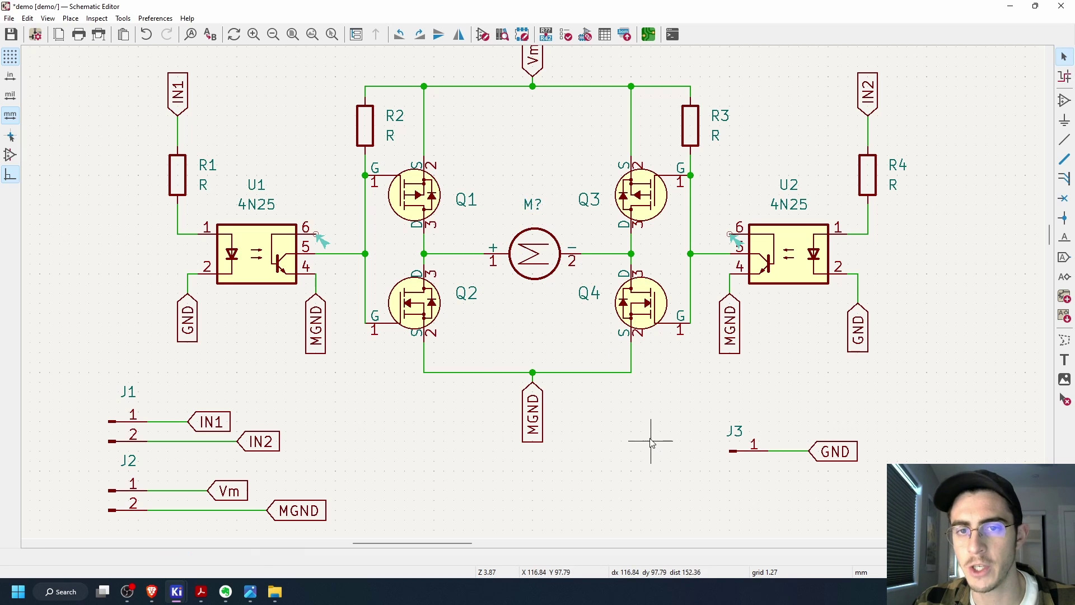
pyautogui.moveTo(651, 442); pyautogui.dragTo(651, 413, button='middle')
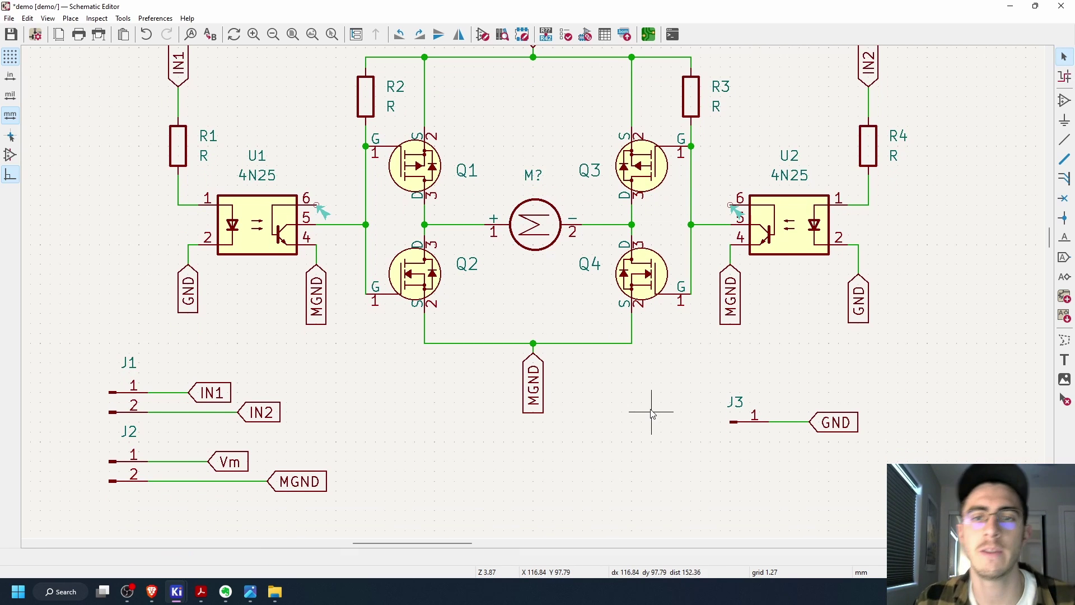
pyautogui.scroll(-2, 651, 414)
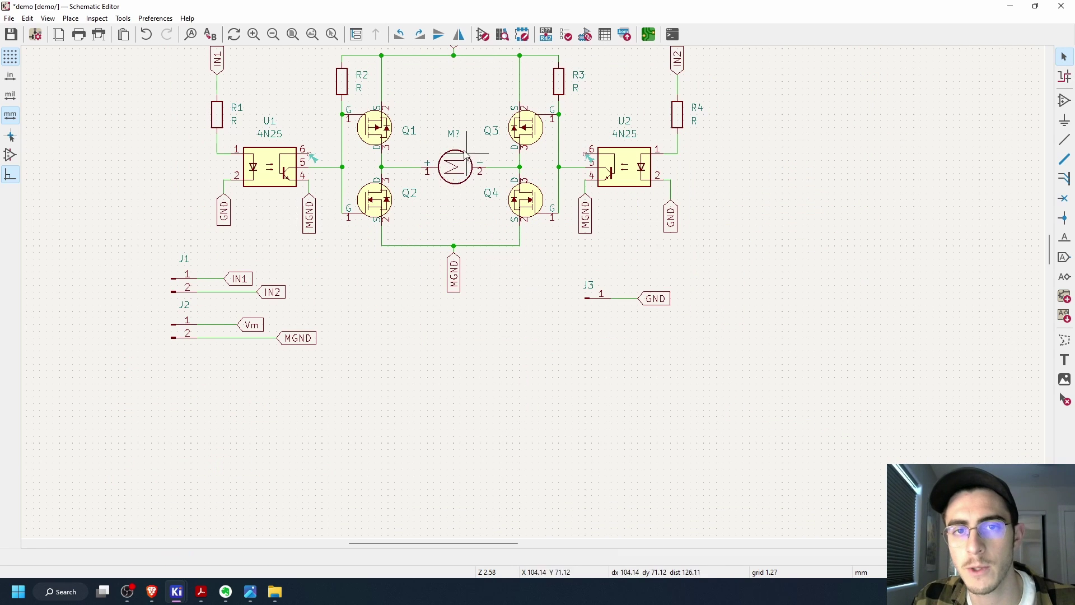
pyautogui.moveTo(442, 168); pyautogui.dragTo(455, 221, button='middle')
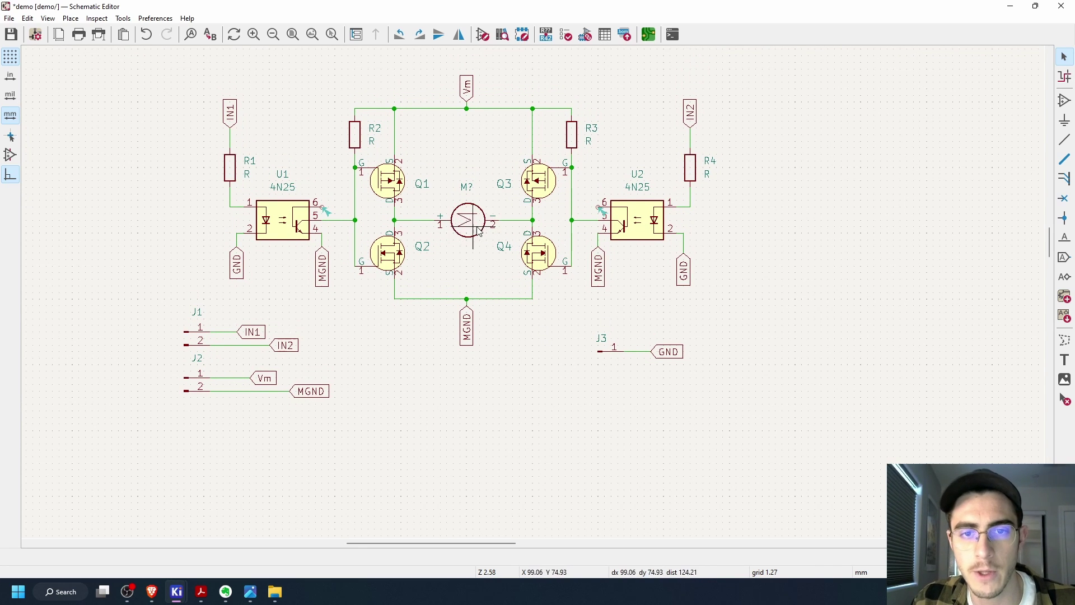
pyautogui.click(456, 234)
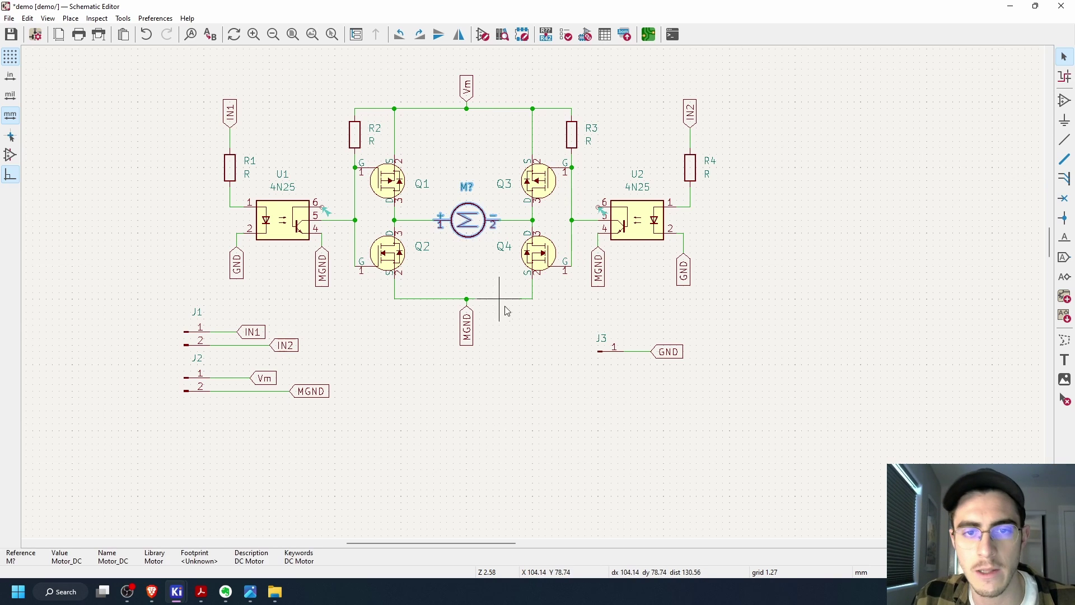
# Delete the motor and add a copy of the IN1 label, renamed O1, at the Q1/Q2 node
pyautogui.press('Delete')
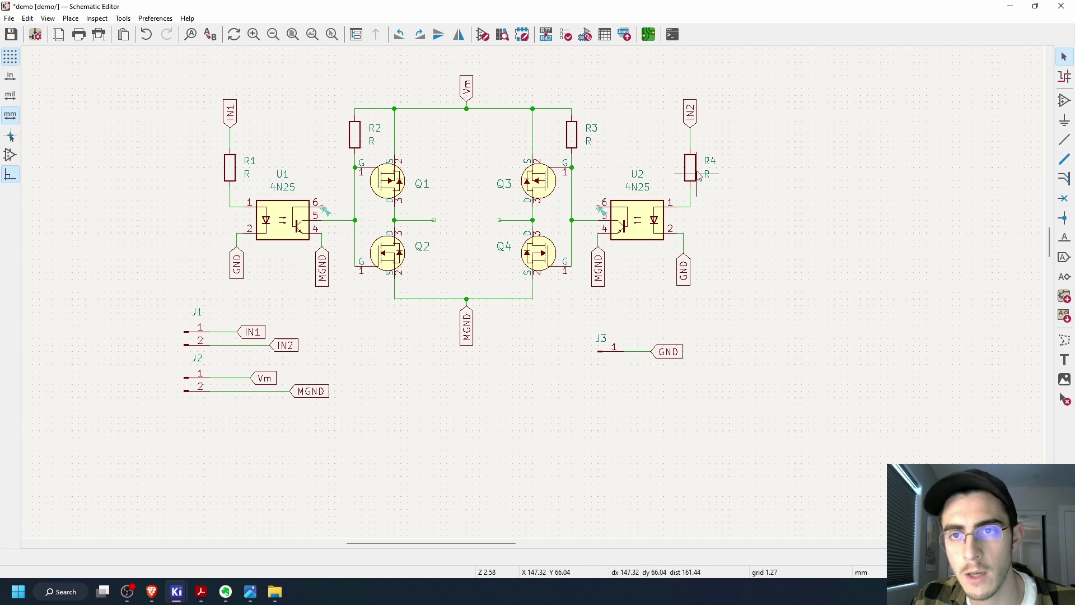
pyautogui.click(690, 119)
pyautogui.click(230, 113)
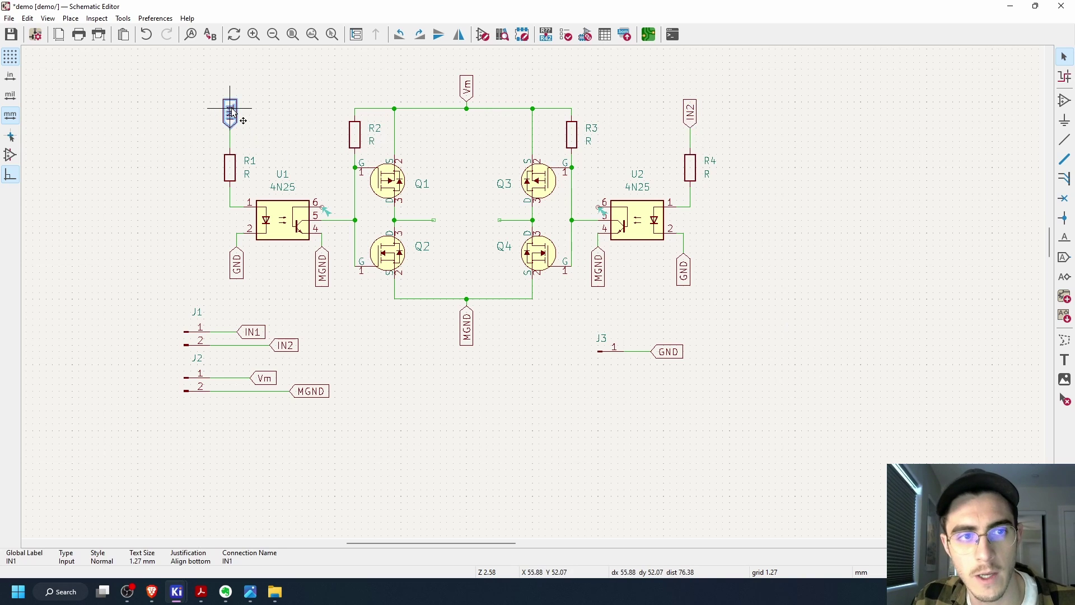
pyautogui.hotkey('ctrl', 'd')
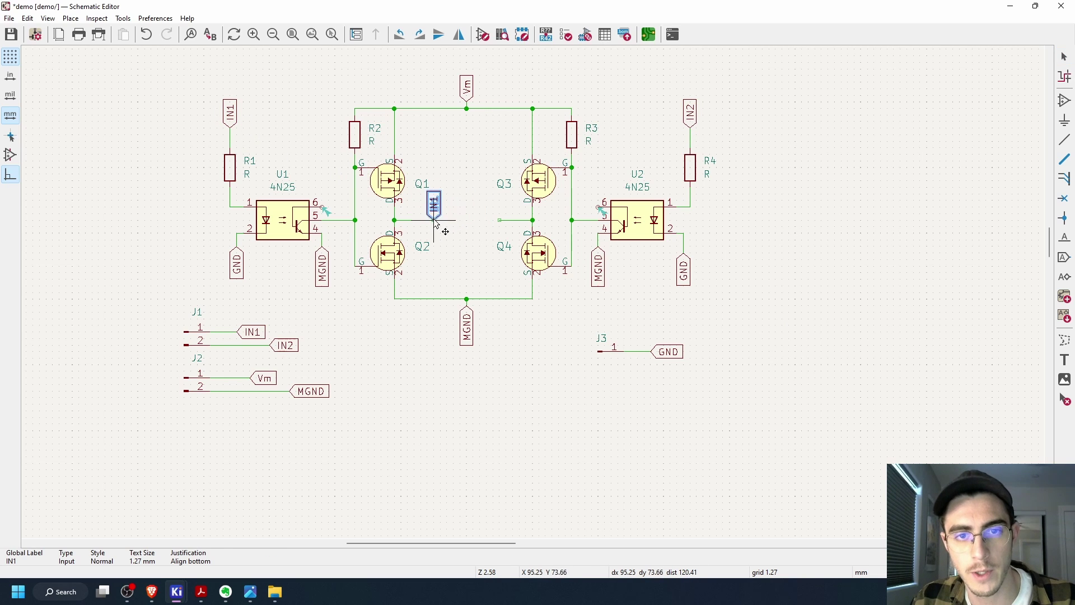
pyautogui.click(434, 208)
pyautogui.press('e')
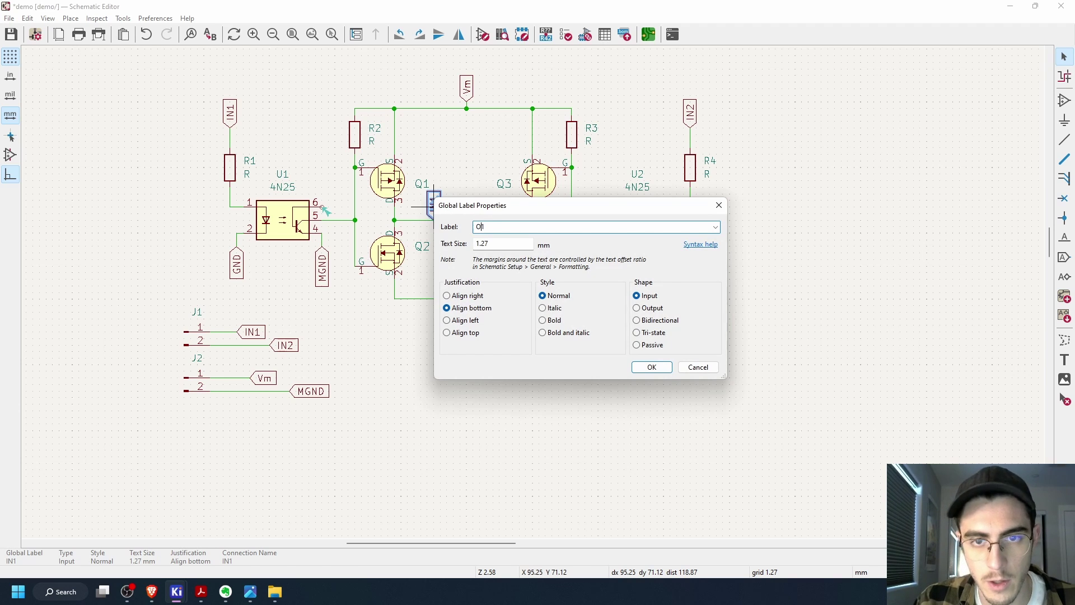
pyautogui.press('Return')
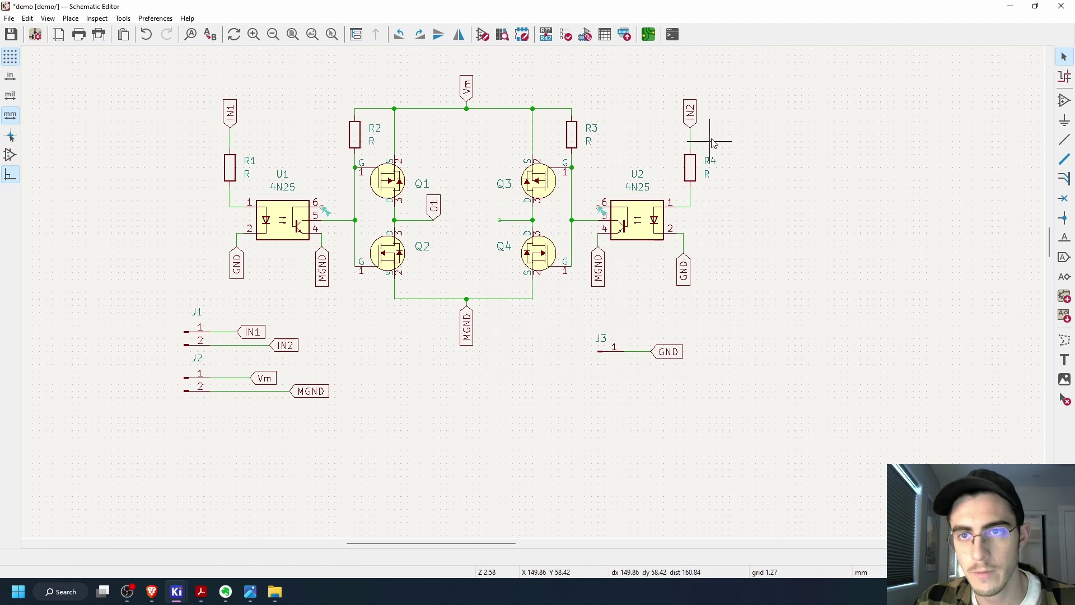
# Add a copy of the IN2 label, renamed O2, at the Q3/Q4 node
pyautogui.click(692, 115)
pyautogui.hotkey('ctrl', 'd')
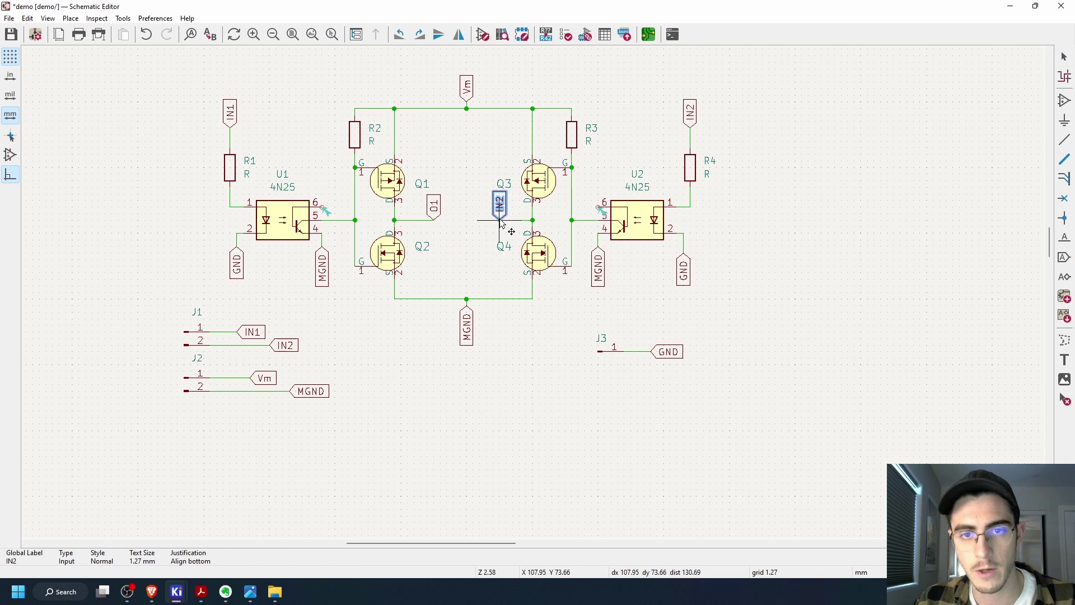
pyautogui.click(502, 215)
pyautogui.press('e')
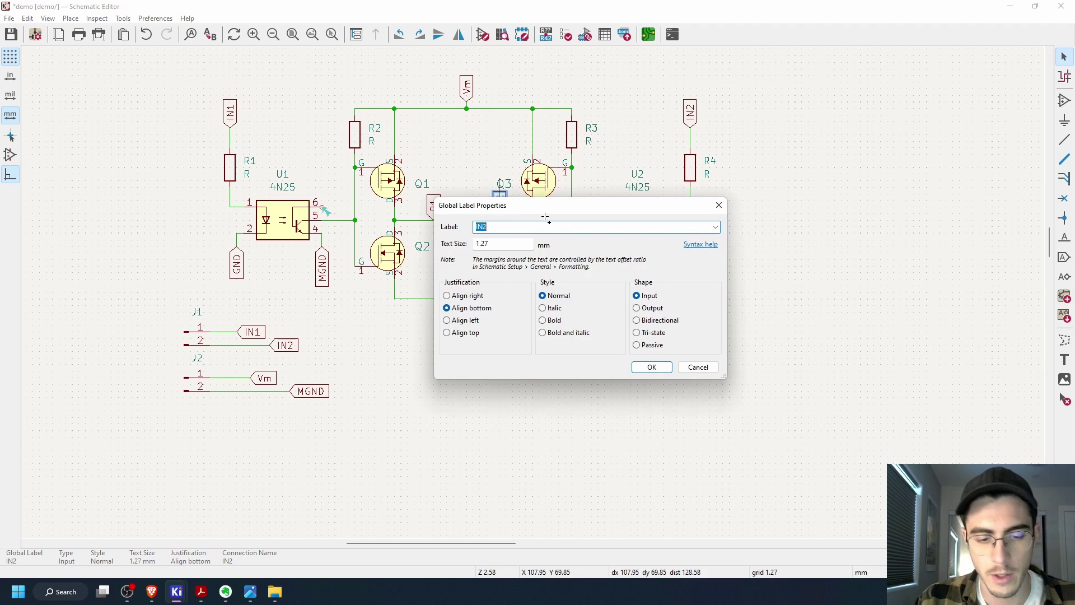
pyautogui.press('Return')
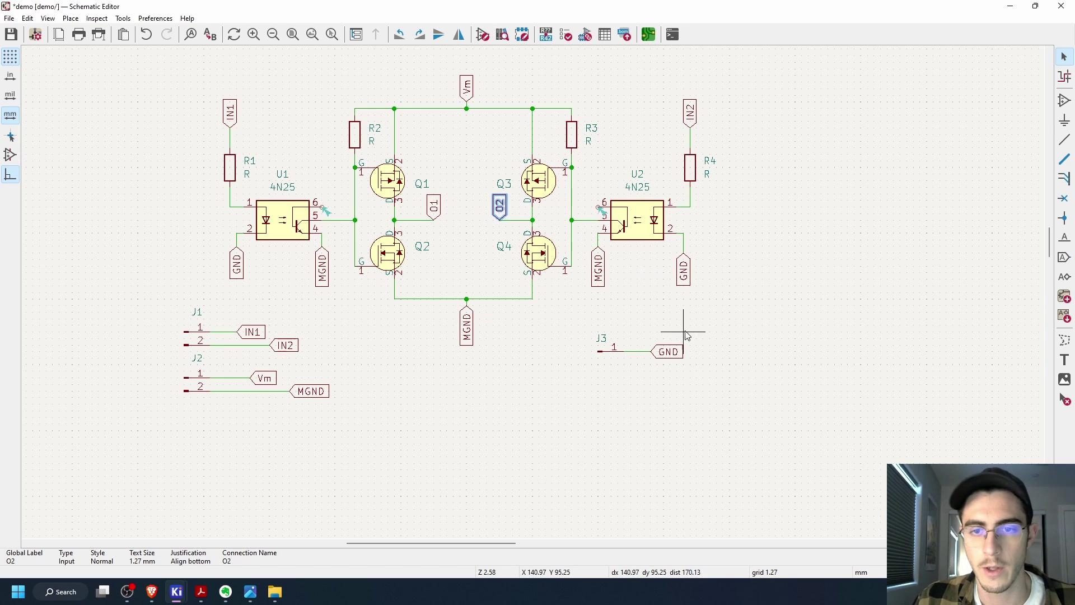
# Duplicate J1 with its labels below J3 and rename the copied IN1/IN2 labels to O1 and O2
pyautogui.moveTo(143, 301); pyautogui.dragTo(350, 367)
pyautogui.hotkey('ctrl', 'd')
pyautogui.click(514, 388)
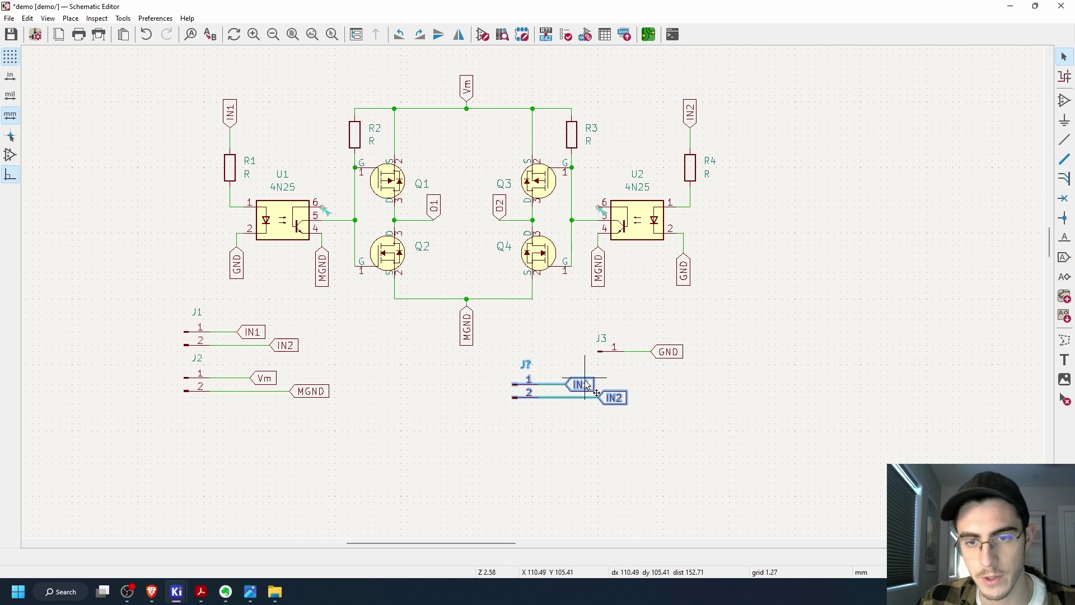
pyautogui.click(585, 387)
pyautogui.doubleClick(585, 386)
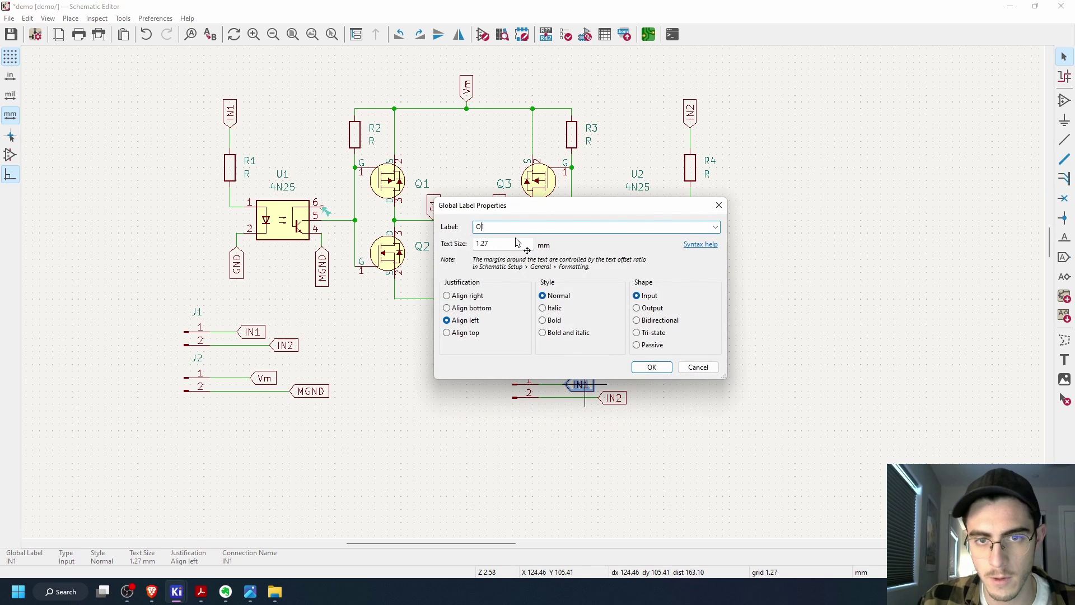
pyautogui.write('O1')
pyautogui.press('Return')
pyautogui.doubleClick(614, 398)
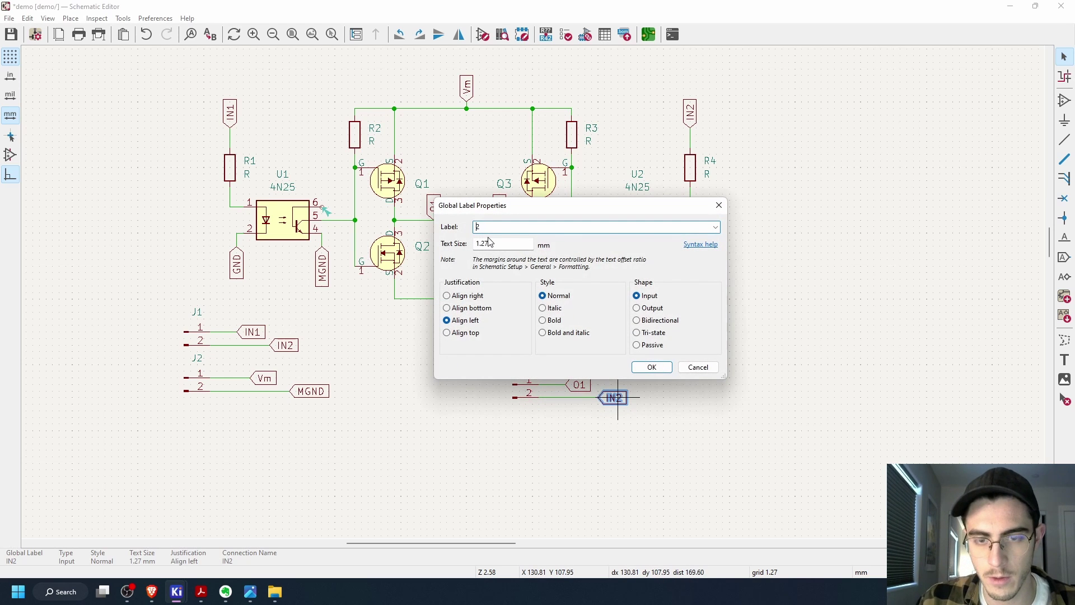
pyautogui.press('Return')
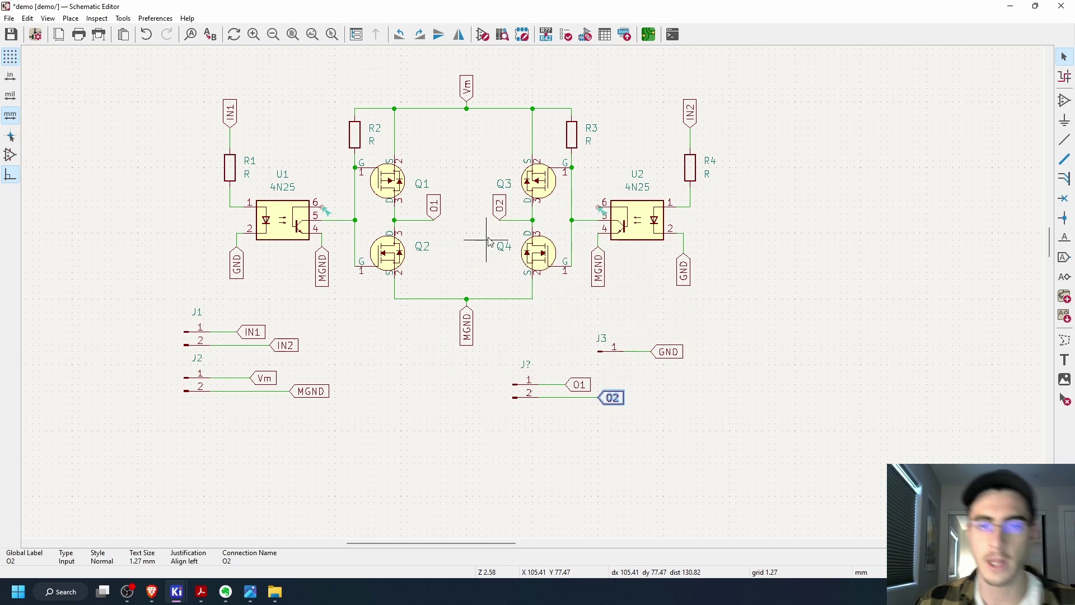
pyautogui.click(742, 392)
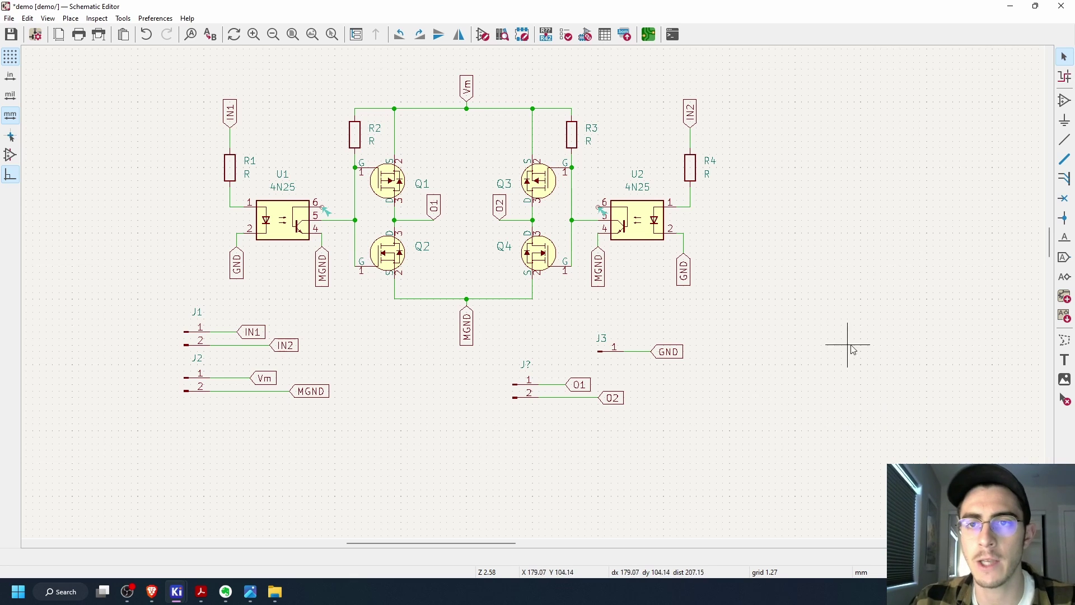
pyautogui.click(693, 123)
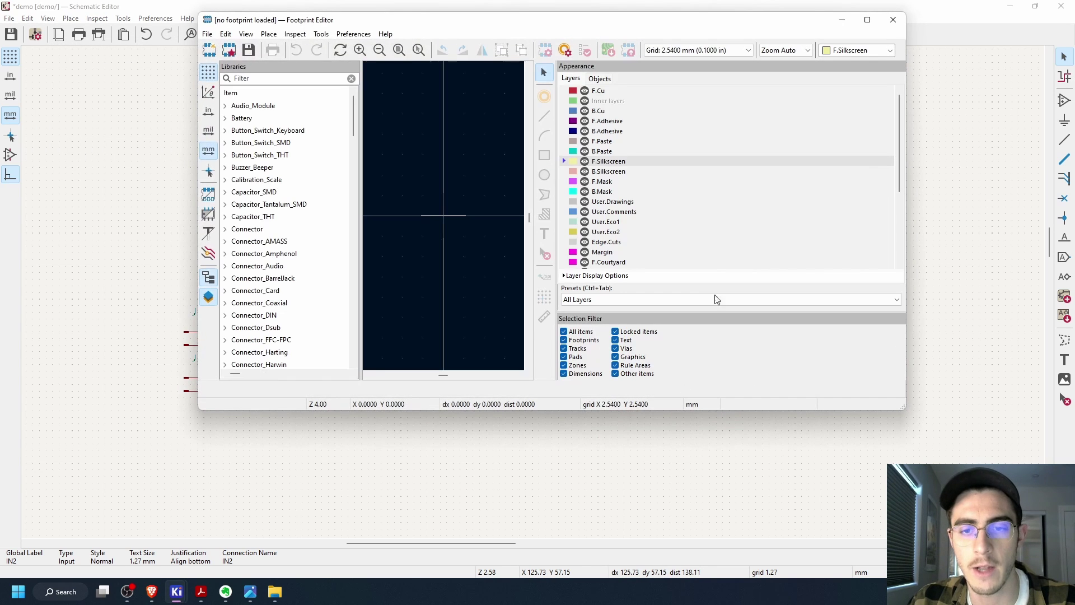
pyautogui.click(895, 19)
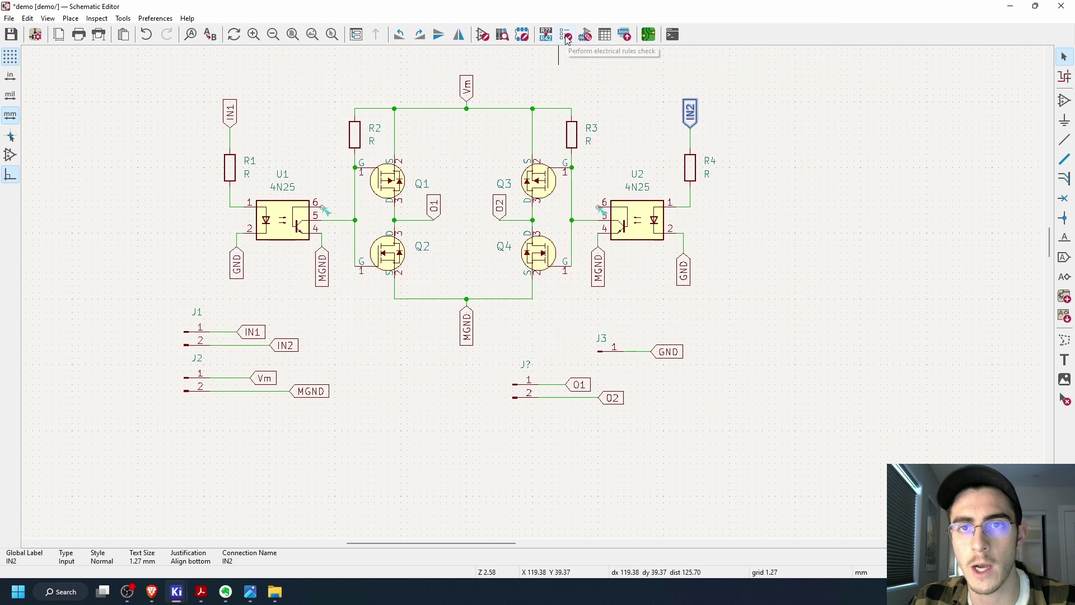